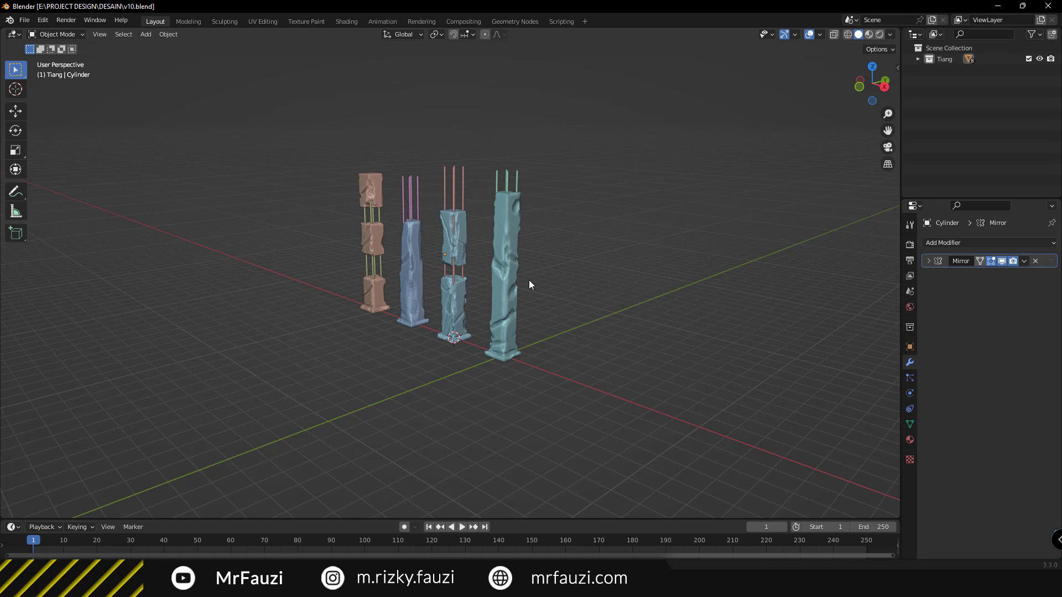
- Add a new empty collection, Collection 2, in the Outliner
{"action": "mouse_move", "coordinate": [450, 277]}
{"action": "middle_mouse_down"}
{"action": "mouse_move", "coordinate": [416, 281]}
{"action": "mouse_move", "coordinate": [437, 290]}
{"action": "mouse_move", "coordinate": [322, 216]}
{"action": "middle_mouse_up"}
{"action": "middle_click_drag", "start_coordinate": [272, 84], "coordinate": [512, 223]}
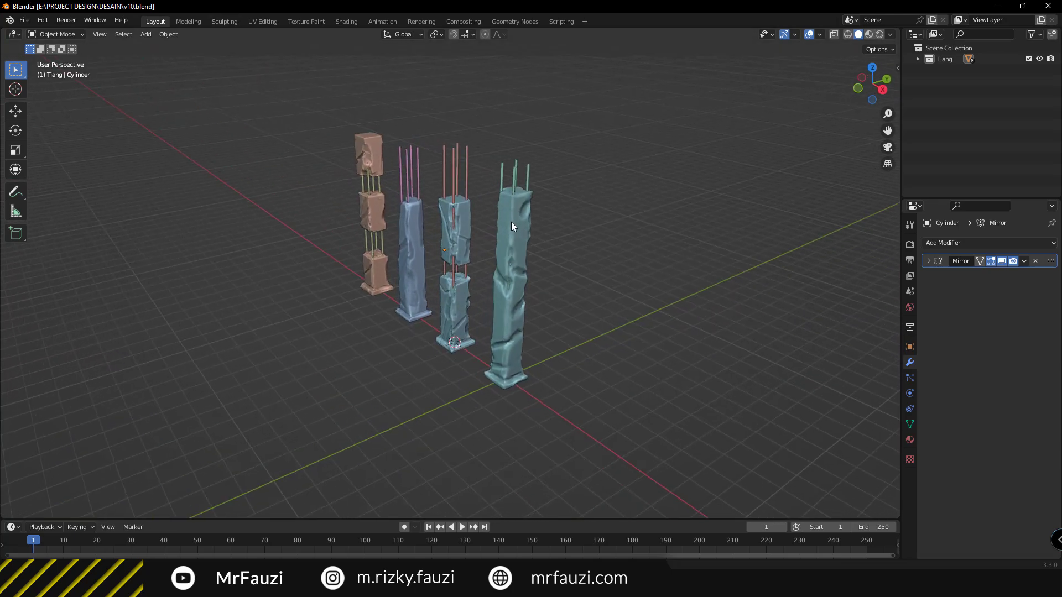
{"action": "right_click", "coordinate": [990, 118]}
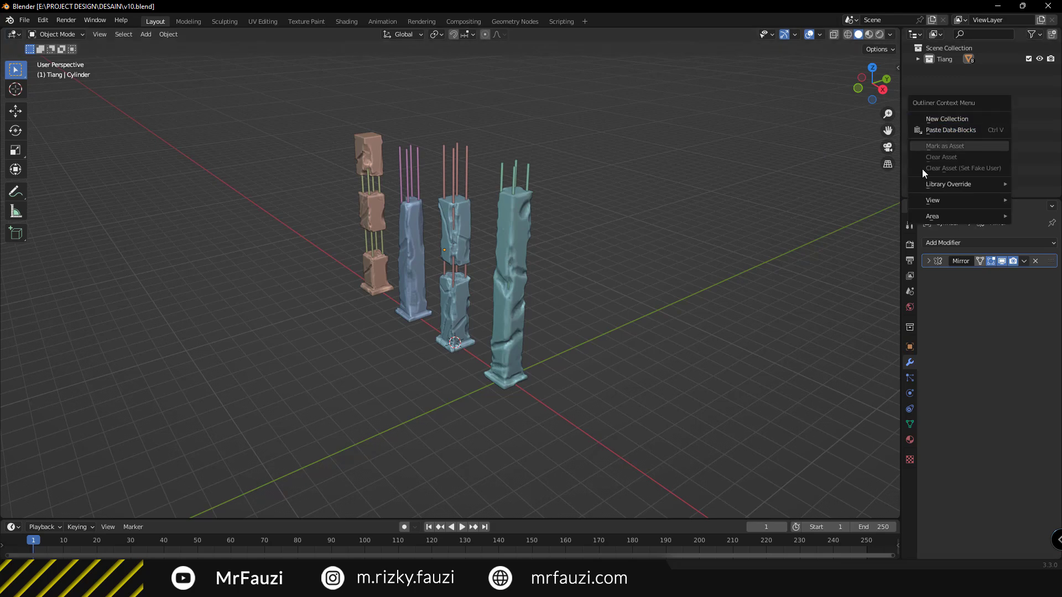
{"action": "left_click", "coordinate": [958, 121]}
- Split the 3D viewport into two side-by-side views of the pillars
{"action": "scroll", "coordinate": [605, 372], "scroll_direction": "down", "scroll_amount": 3}
{"action": "scroll", "coordinate": [497, 338], "scroll_direction": "up", "scroll_amount": 3}
{"action": "mouse_move", "coordinate": [497, 339]}
{"action": "middle_mouse_down"}
{"action": "mouse_move", "coordinate": [493, 310]}
{"action": "mouse_move", "coordinate": [499, 340]}
{"action": "middle_mouse_up"}
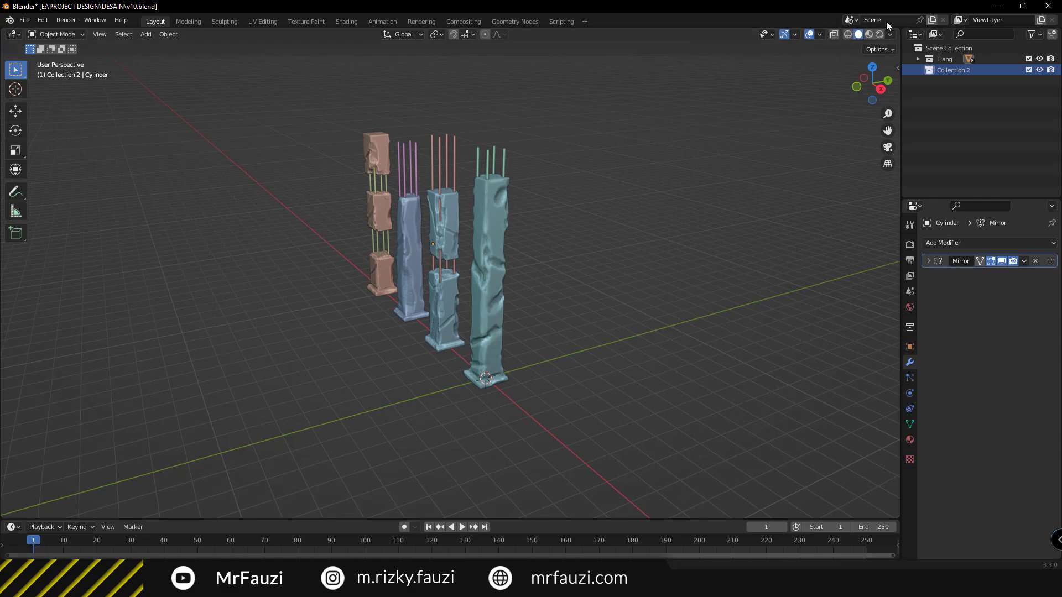
{"action": "left_click_drag", "start_coordinate": [897, 29], "coordinate": [458, 193]}
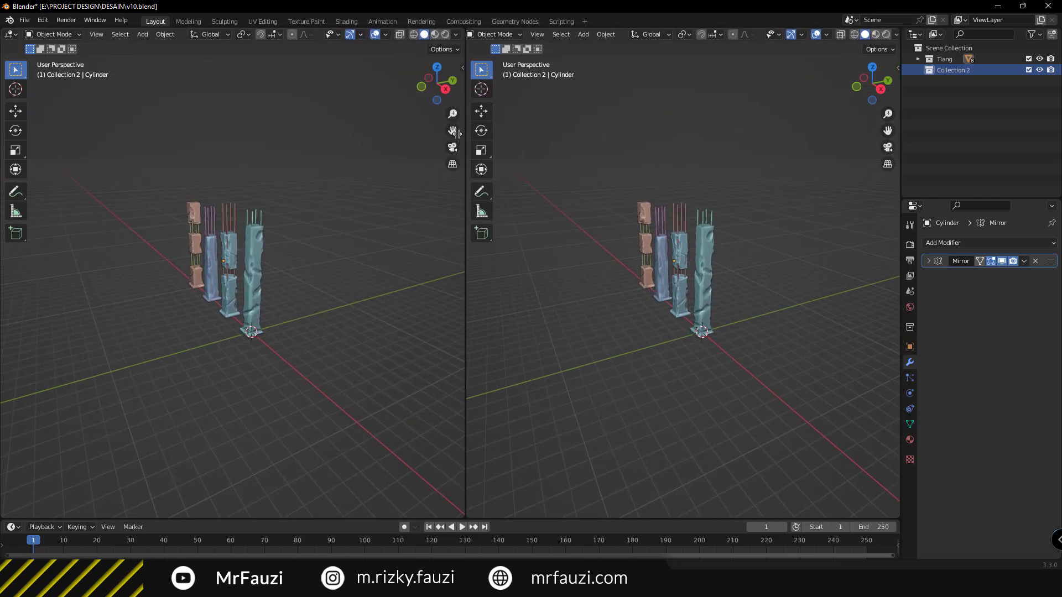
- Set both viewports to front views and add a cube at the origin
{"action": "middle_click_drag", "start_coordinate": [664, 291], "coordinate": [704, 294]}
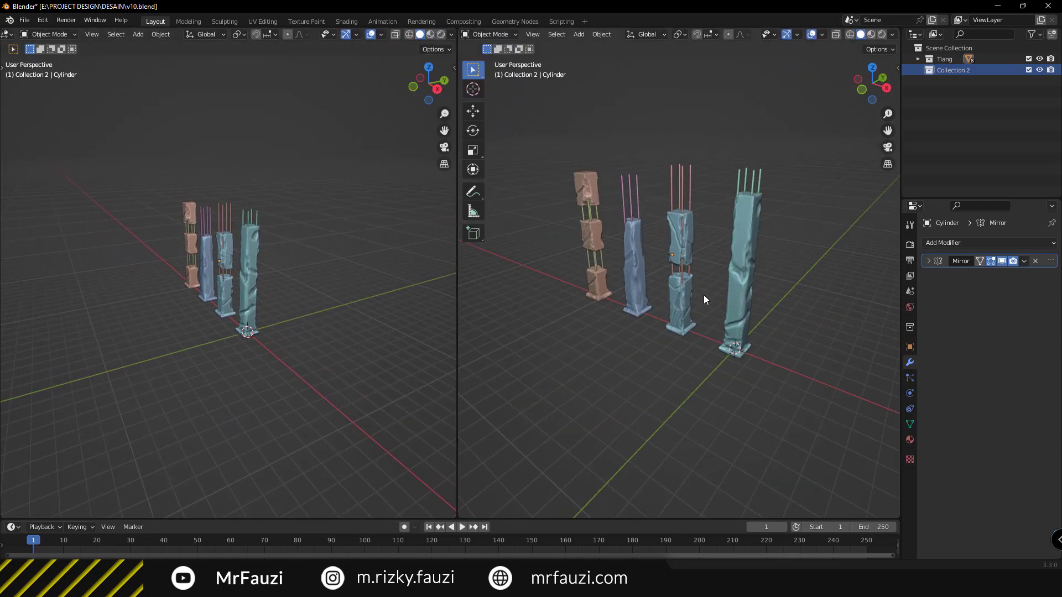
{"action": "key", "text": "KP_1"}
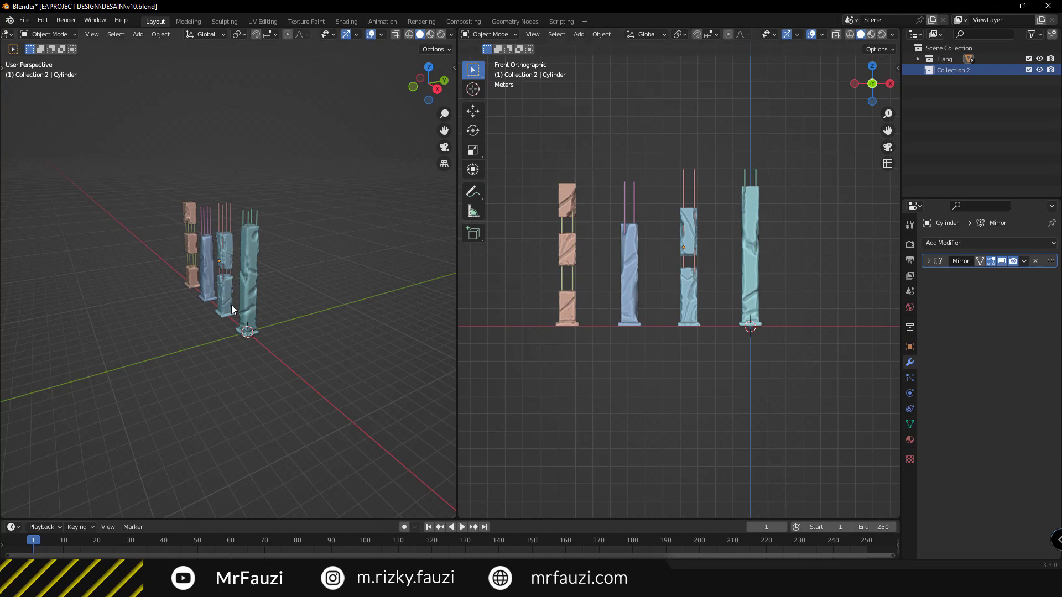
{"action": "key", "text": "KP_1"}
{"action": "scroll", "coordinate": [286, 274], "scroll_direction": "up", "scroll_amount": 2}
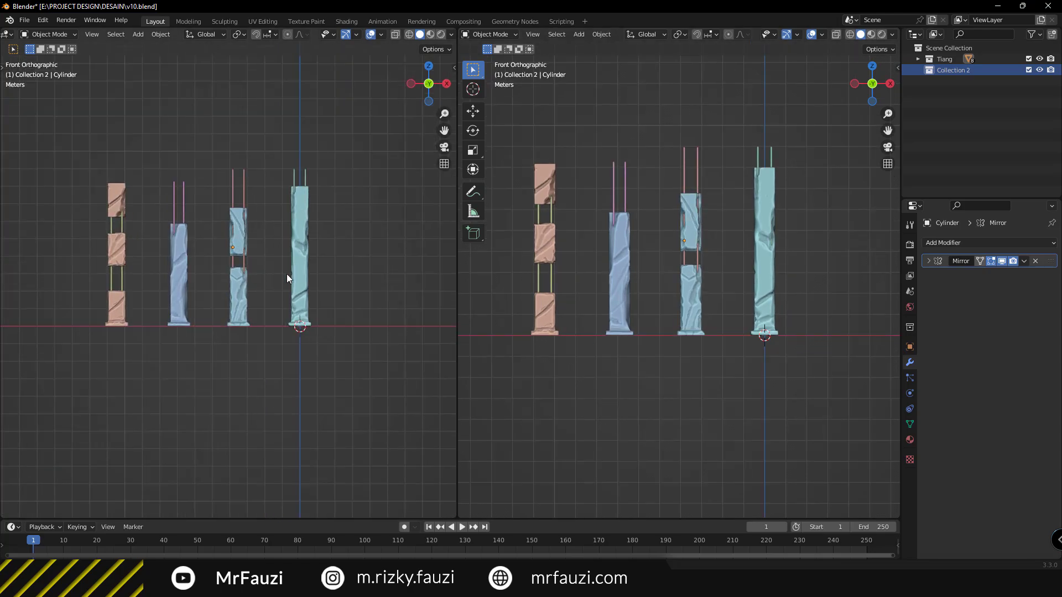
{"action": "middle_click_drag", "start_coordinate": [553, 332], "coordinate": [652, 381]}
{"action": "key", "text": "shift+a"}
{"action": "mouse_move", "coordinate": [619, 344]}
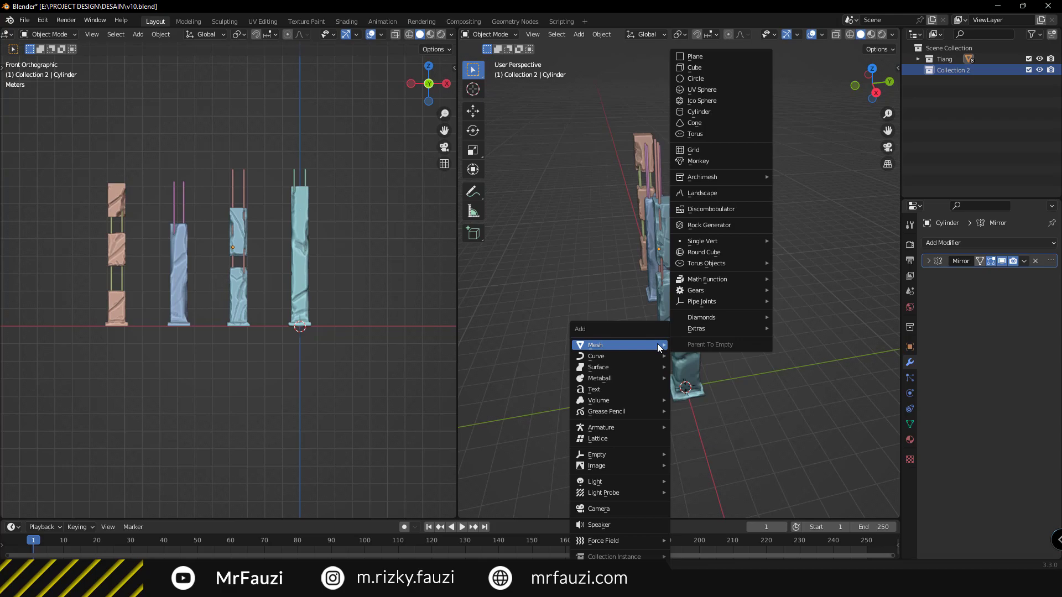
{"action": "left_click", "coordinate": [725, 68]}
{"action": "mouse_move", "coordinate": [728, 239]}
{"action": "middle_mouse_down"}
{"action": "mouse_move", "coordinate": [689, 361]}
{"action": "mouse_move", "coordinate": [741, 338]}
{"action": "middle_mouse_up"}
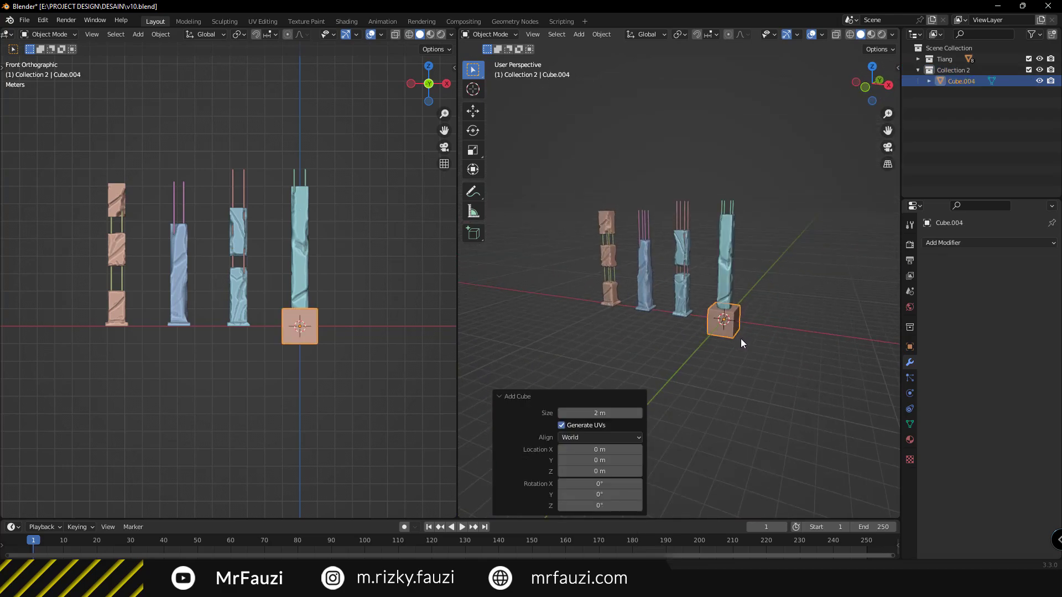
{"action": "key", "text": "KP_1"}
- Raise the cube about 1.14 m and widen it into a flat box around the pillars
{"action": "key", "text": "g"}
{"action": "key", "text": "z"}
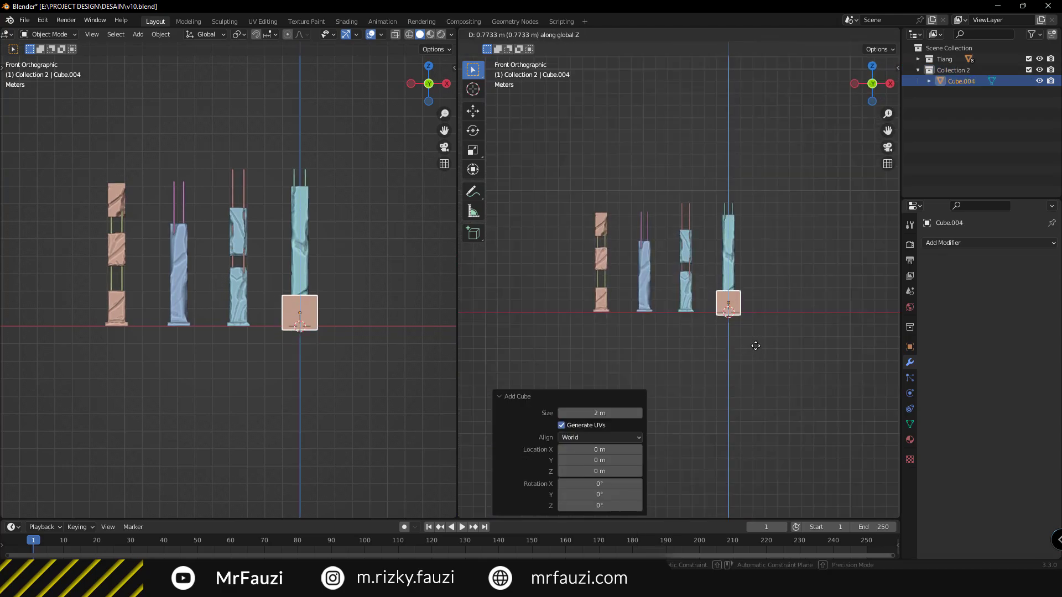
{"action": "left_click", "coordinate": [757, 342]}
{"action": "key", "text": "s"}
{"action": "key", "text": "shift+z"}
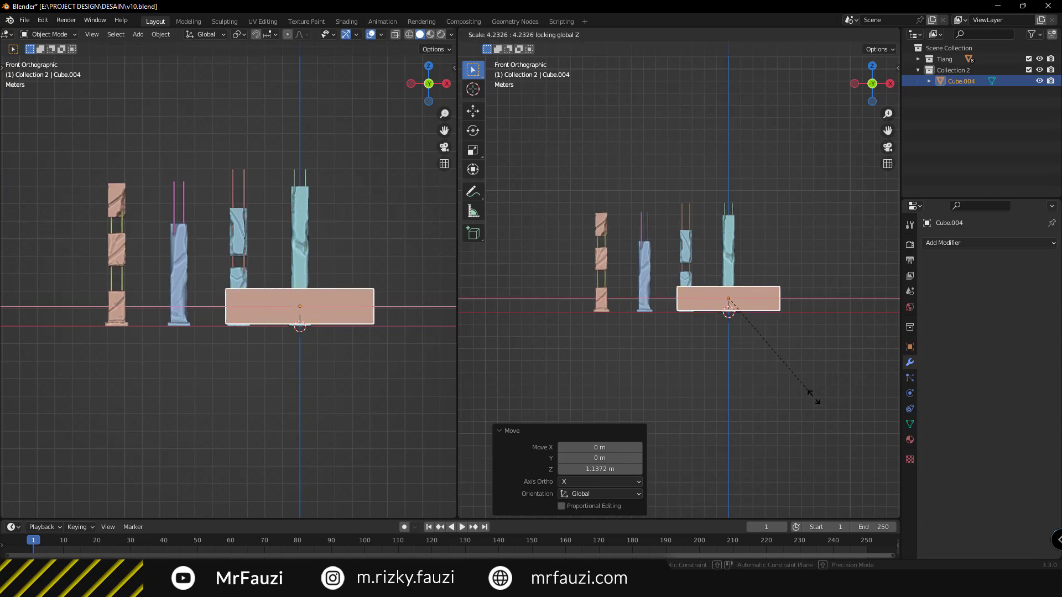
{"action": "key", "text": "Tab"}
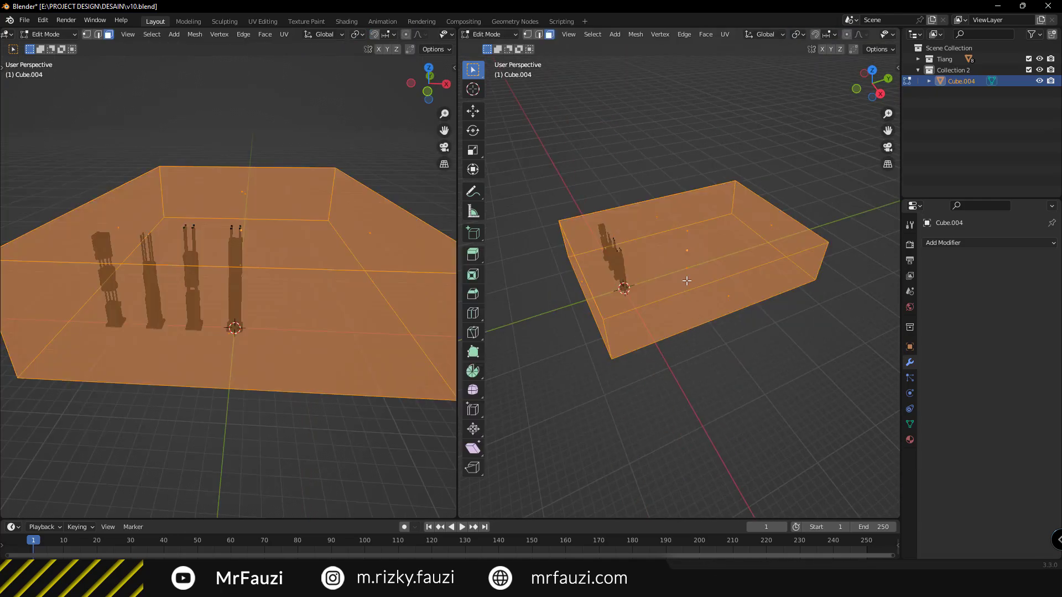
- Add ten evenly spaced loop cuts across the box in both directions
{"action": "key", "text": "Tab"}
{"action": "mouse_move", "coordinate": [689, 304]}
{"action": "middle_mouse_down"}
{"action": "mouse_move", "coordinate": [730, 301]}
{"action": "mouse_move", "coordinate": [728, 265]}
{"action": "middle_mouse_up"}
{"action": "key", "text": "Tab"}
{"action": "key", "text": "ctrl+r"}
{"action": "scroll", "coordinate": [728, 265], "scroll_direction": "up", "scroll_amount": 1}
{"action": "scroll", "coordinate": [728, 265], "scroll_direction": "up", "scroll_amount": 1}
{"action": "scroll", "coordinate": [728, 265], "scroll_direction": "up", "scroll_amount": 1}
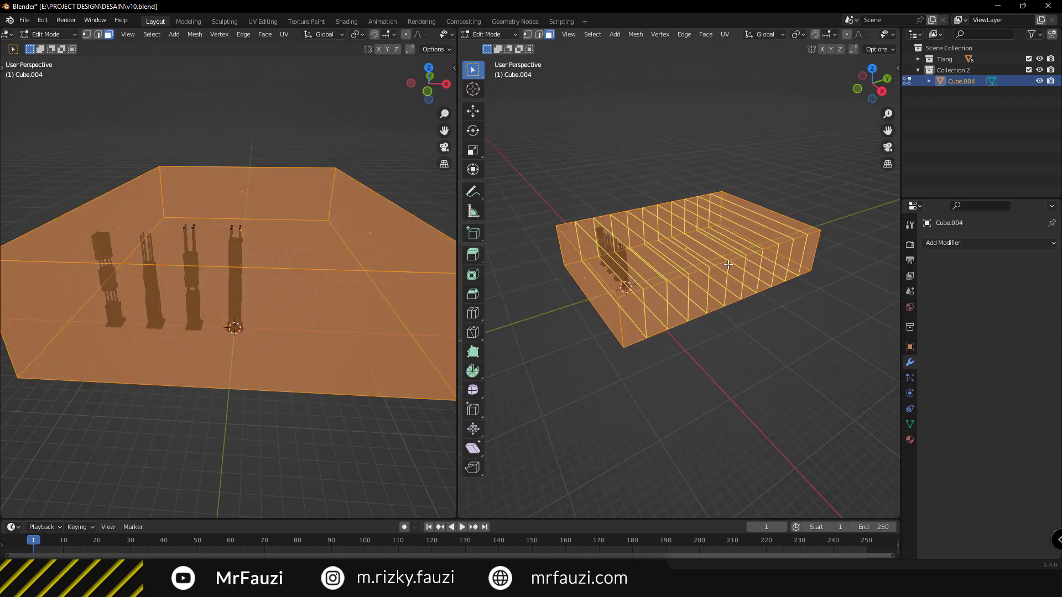
{"action": "left_click", "coordinate": [728, 265]}
{"action": "right_click", "coordinate": [728, 265]}
{"action": "middle_click_drag", "start_coordinate": [728, 265], "coordinate": [721, 318]}
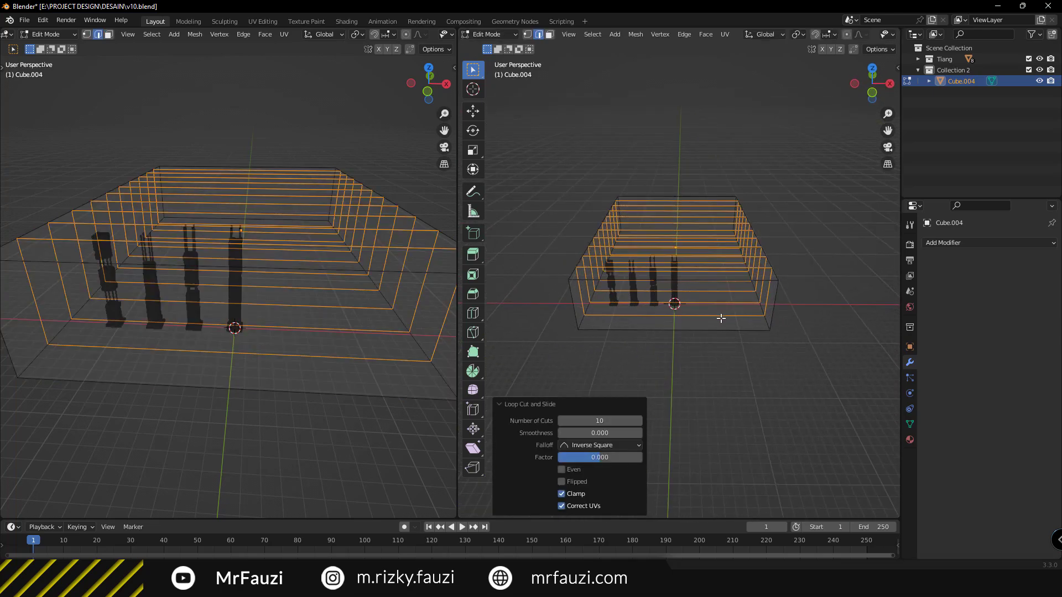
{"action": "scroll", "coordinate": [698, 295], "scroll_direction": "up", "scroll_amount": 3}
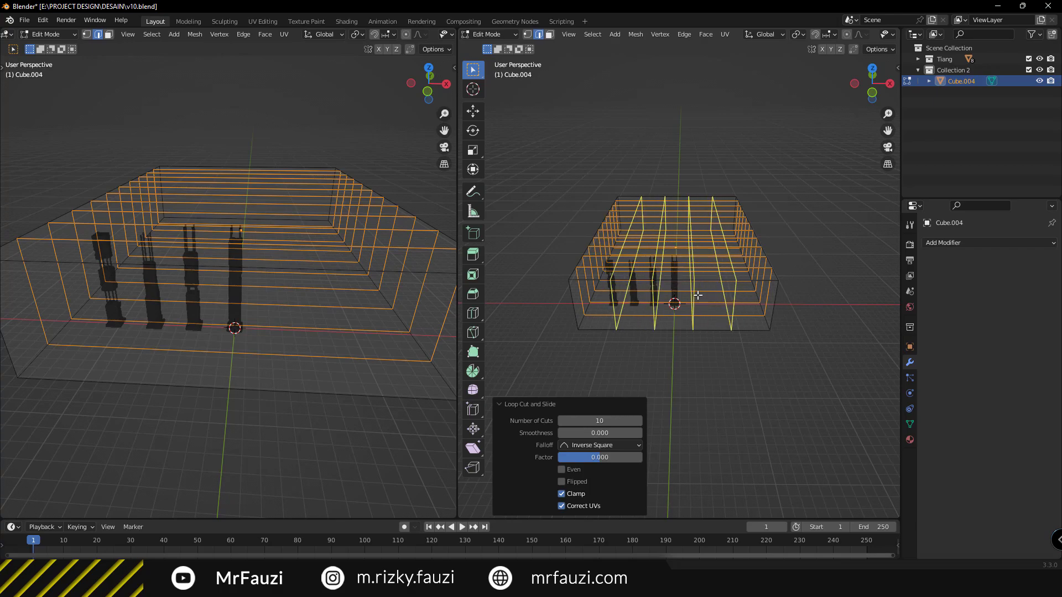
{"action": "key", "text": "alt+z"}
- Show the left view as see-through wireframe and the right view in solid shading
{"action": "key", "text": "z"}
{"action": "key", "text": "alt+z"}
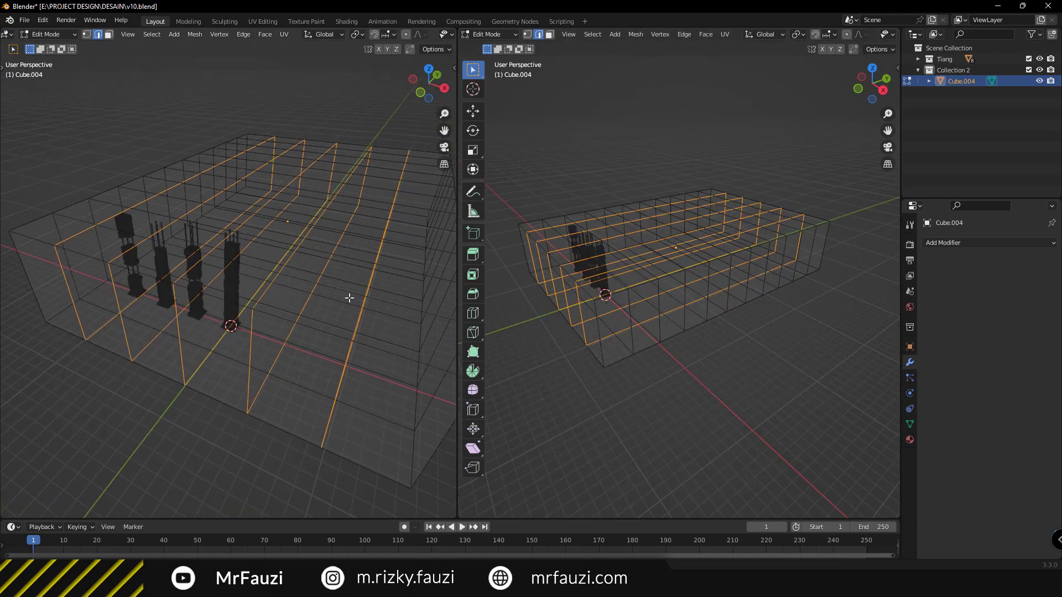
{"action": "middle_click_drag", "start_coordinate": [350, 297], "coordinate": [343, 310]}
{"action": "mouse_move", "coordinate": [652, 310]}
{"action": "middle_mouse_down"}
{"action": "mouse_move", "coordinate": [723, 301]}
{"action": "mouse_move", "coordinate": [647, 337]}
{"action": "mouse_move", "coordinate": [740, 265]}
{"action": "middle_mouse_up"}
{"action": "key", "text": "alt+z"}
- Add horizontal loop cuts slid near the bottom and top of the walls
{"action": "key", "text": "ctrl+r"}
{"action": "left_click", "coordinate": [740, 265]}
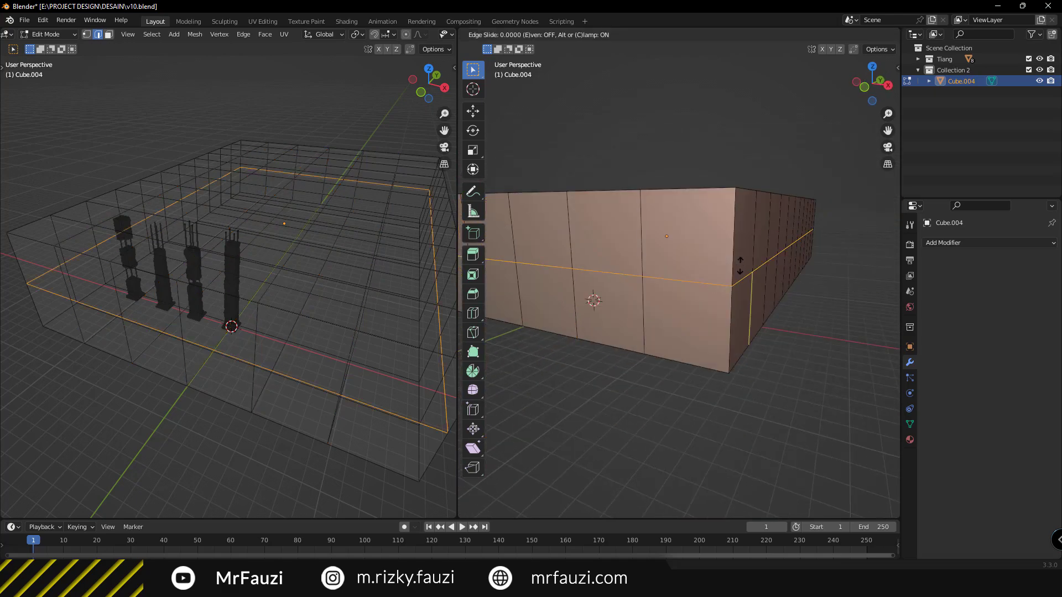
{"action": "left_click", "coordinate": [740, 350]}
{"action": "middle_click_drag", "start_coordinate": [736, 328], "coordinate": [738, 339]}
{"action": "key", "text": "ctrl+r"}
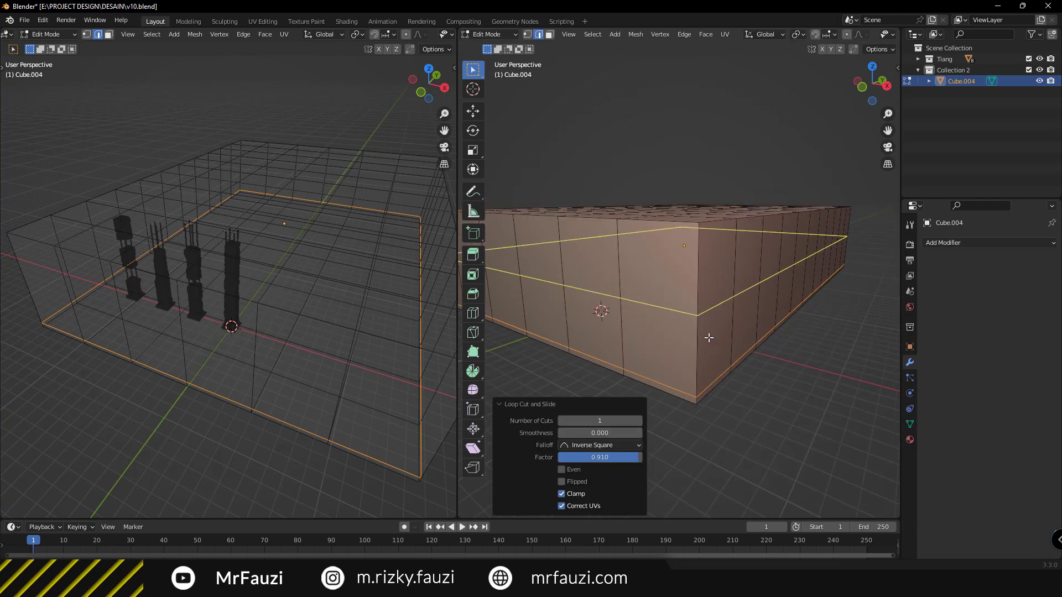
{"action": "left_click", "coordinate": [711, 339]}
{"action": "left_click", "coordinate": [735, 257]}
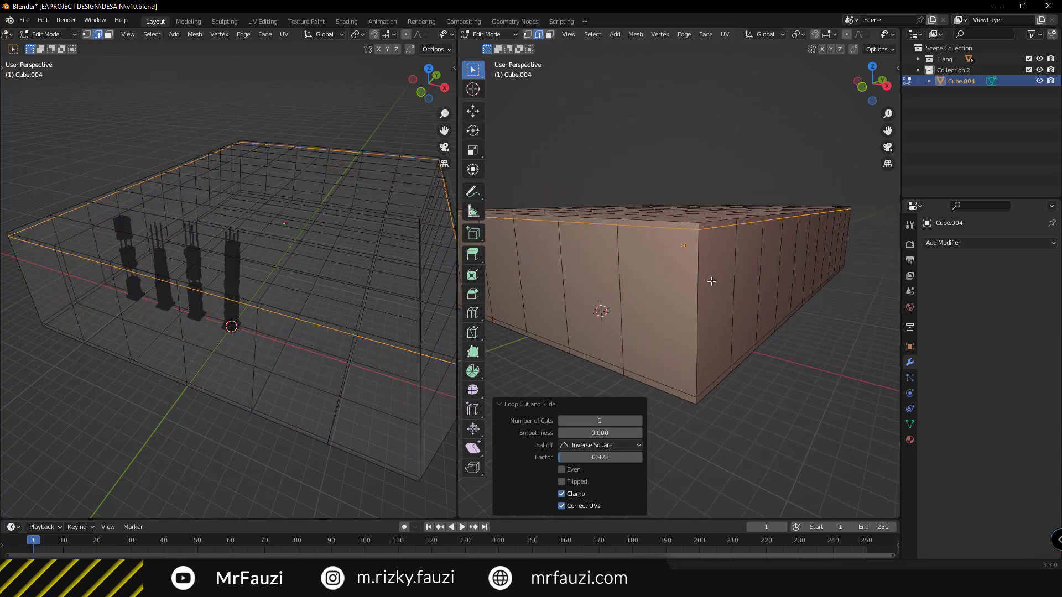
- Orbit to a front view of the wall and change the selection mode
{"action": "mouse_move", "coordinate": [702, 292]}
{"action": "middle_mouse_down"}
{"action": "mouse_move", "coordinate": [699, 312]}
{"action": "mouse_move", "coordinate": [719, 325]}
{"action": "middle_mouse_up"}
{"action": "key", "text": "3"}
{"action": "key", "text": "ctrl+Tab"}
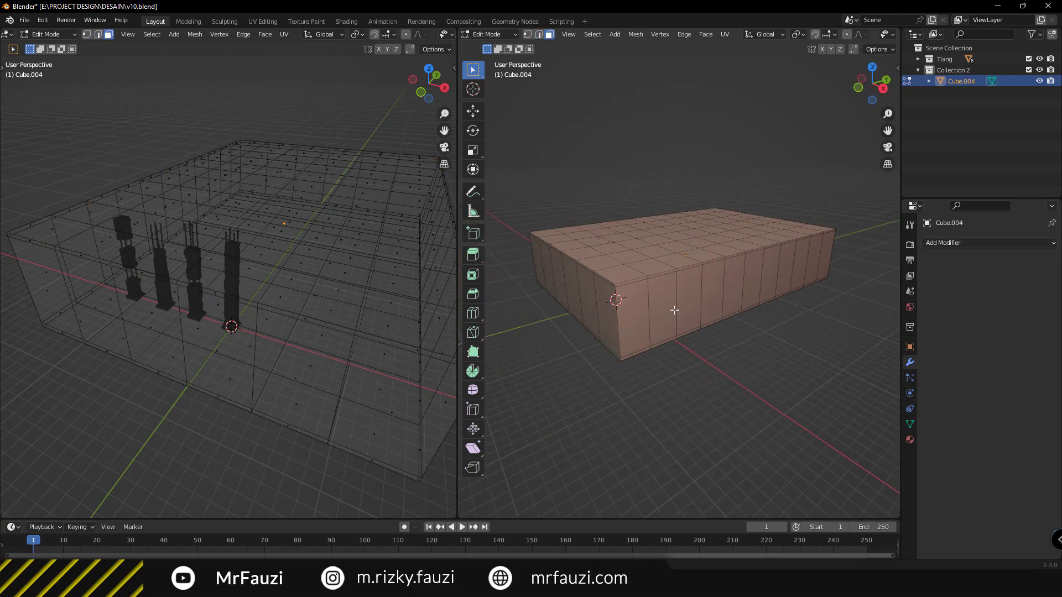
{"action": "key", "text": "ctrl+z"}
- Delete two stacked wall faces to open a hole in the wall
{"action": "left_click", "coordinate": [657, 343]}
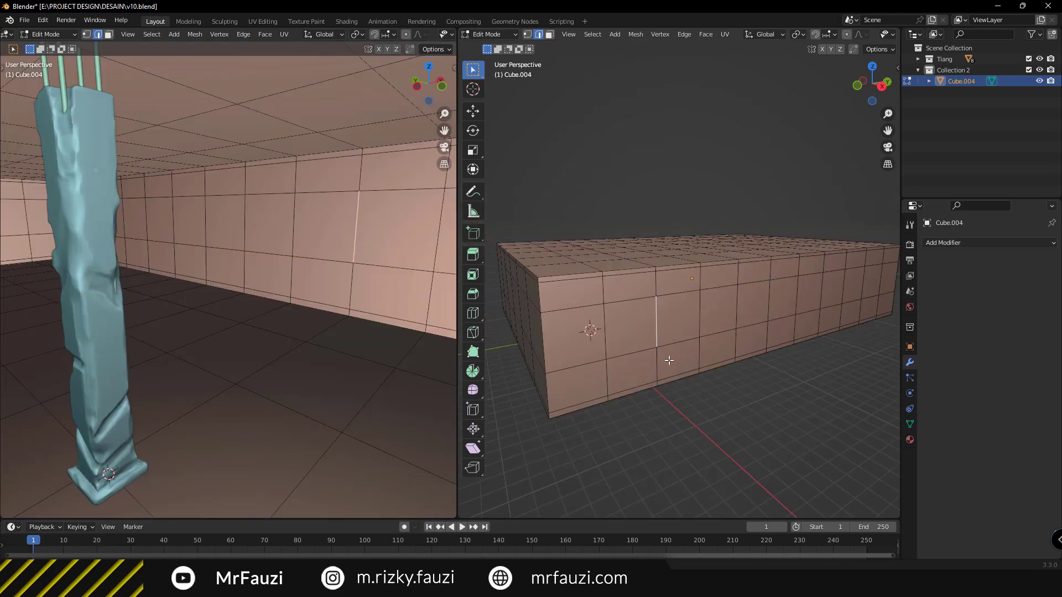
{"action": "key", "text": "3"}
{"action": "left_click", "coordinate": [631, 326]}
{"action": "left_click", "coordinate": [642, 367], "text": "shift"}
{"action": "mouse_move", "coordinate": [672, 357]}
{"action": "middle_mouse_down"}
{"action": "mouse_move", "coordinate": [663, 350]}
{"action": "mouse_move", "coordinate": [693, 329]}
{"action": "mouse_move", "coordinate": [665, 328]}
{"action": "middle_mouse_up"}
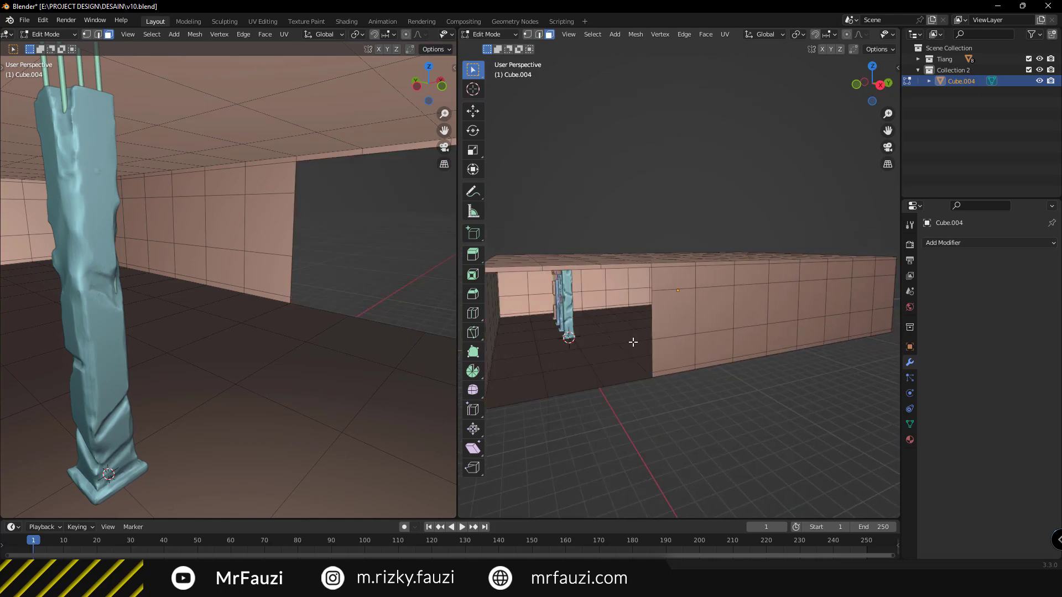
{"action": "key", "text": "x"}
{"action": "left_click", "coordinate": [609, 368]}
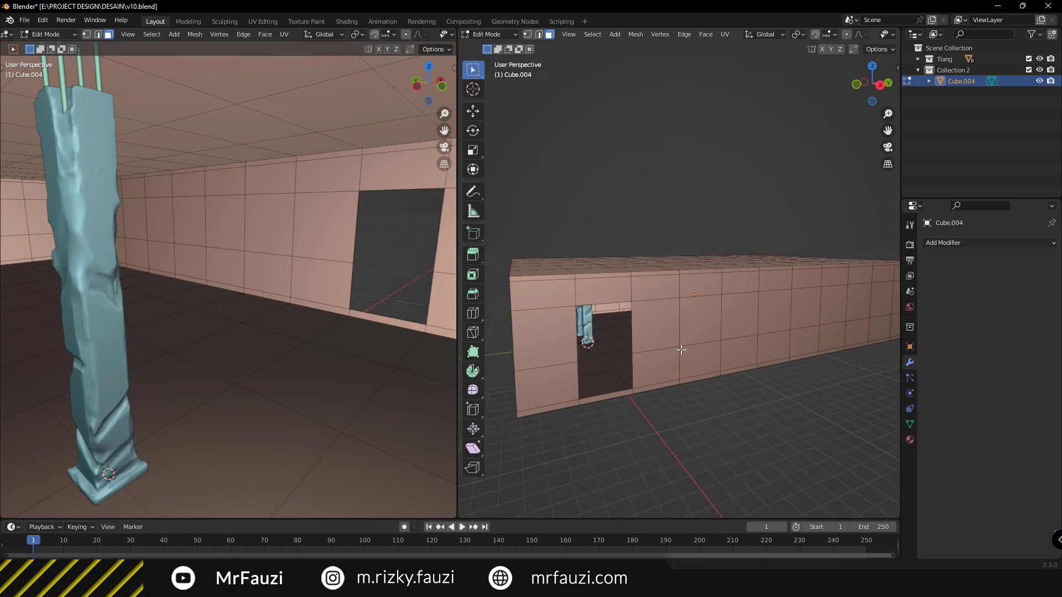
- Delete three more wall faces along the wall to cut window openings
{"action": "middle_click_drag", "start_coordinate": [614, 366], "coordinate": [628, 332]}
{"action": "left_click", "coordinate": [627, 328]}
{"action": "left_click", "coordinate": [714, 328], "text": "shift"}
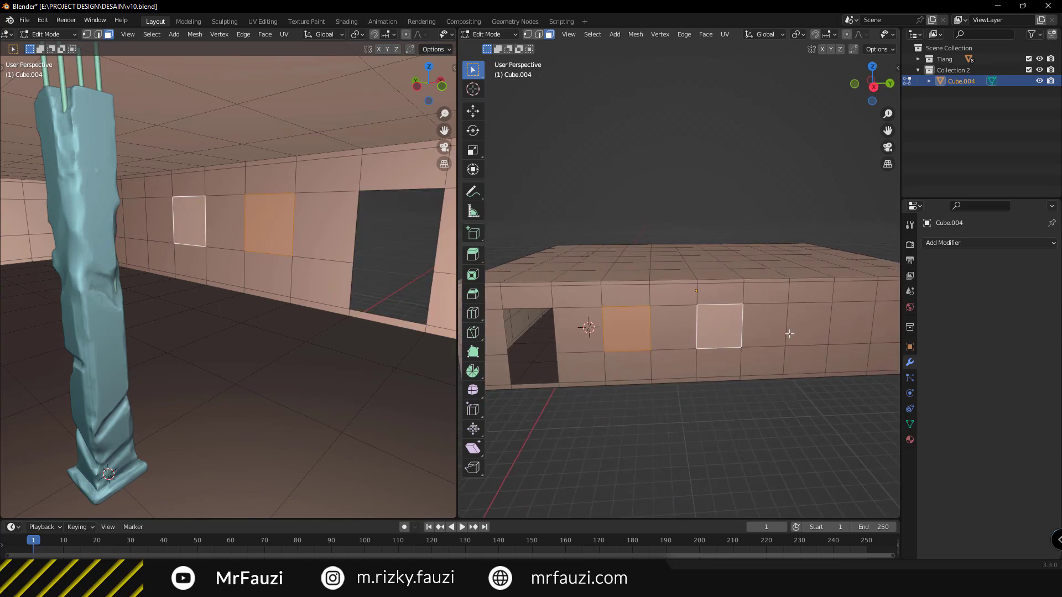
{"action": "mouse_move", "coordinate": [790, 334]}
{"action": "middle_mouse_down", "text": "shift"}
{"action": "mouse_move", "coordinate": [731, 339]}
{"action": "mouse_move", "coordinate": [686, 371]}
{"action": "middle_mouse_up", "text": "shift"}
{"action": "left_click", "coordinate": [730, 339], "text": "shift"}
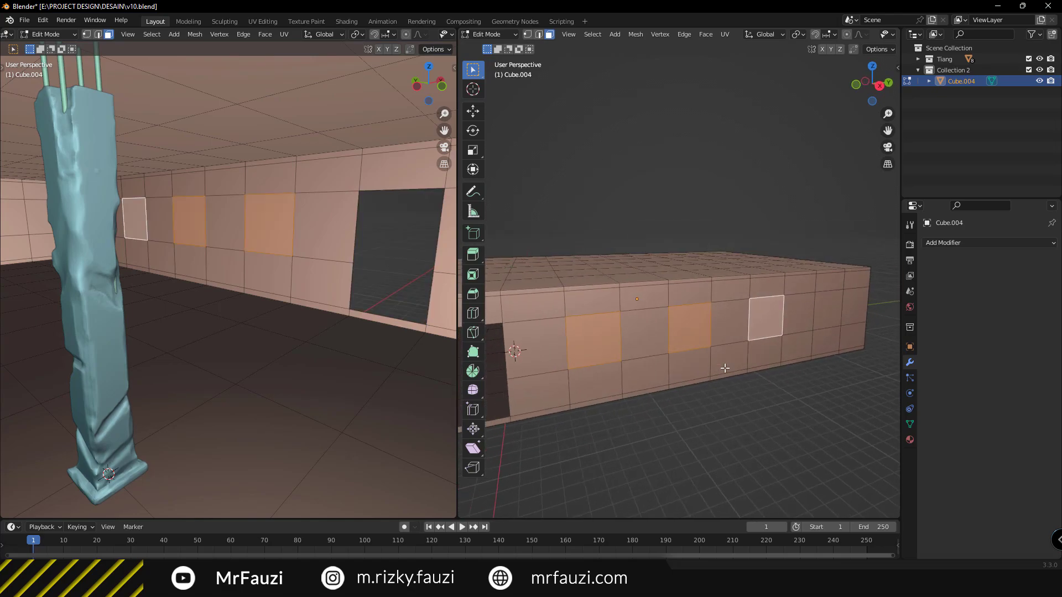
{"action": "key", "text": "x"}
{"action": "left_click", "coordinate": [686, 371]}
- Bevel the corner edge on the box's right side
{"action": "scroll", "coordinate": [686, 360], "scroll_direction": "up", "scroll_amount": 6}
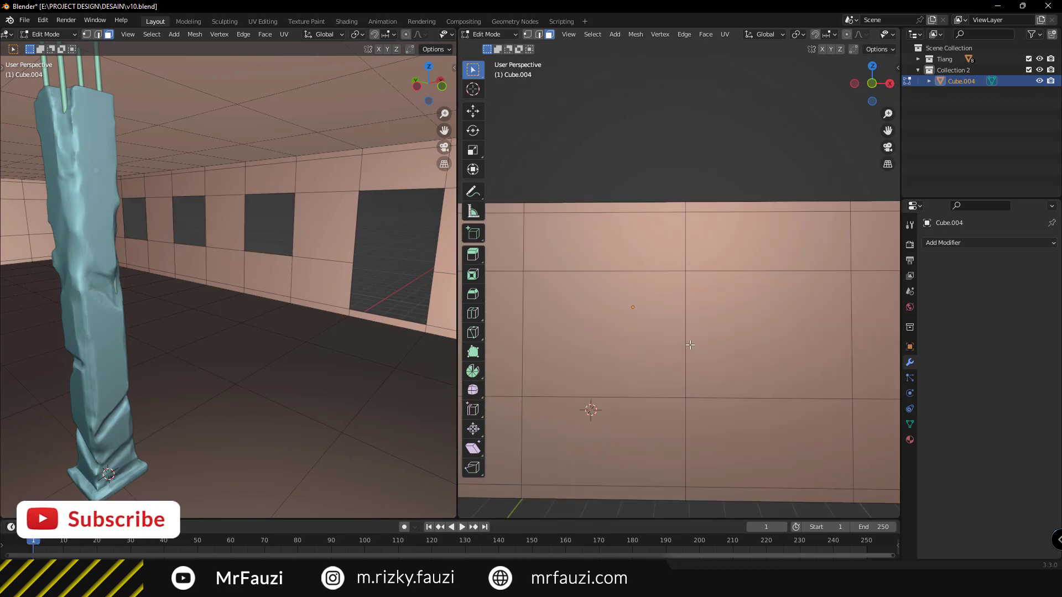
{"action": "mouse_move", "coordinate": [689, 347]}
{"action": "middle_mouse_down"}
{"action": "mouse_move", "coordinate": [702, 344]}
{"action": "mouse_move", "coordinate": [672, 343]}
{"action": "mouse_move", "coordinate": [613, 381]}
{"action": "middle_mouse_up"}
{"action": "scroll", "coordinate": [702, 344], "scroll_direction": "up", "scroll_amount": 4}
{"action": "scroll", "coordinate": [648, 339], "scroll_direction": "down", "scroll_amount": 4}
{"action": "scroll", "coordinate": [672, 343], "scroll_direction": "down", "scroll_amount": 5}
{"action": "scroll", "coordinate": [689, 364], "scroll_direction": "down", "scroll_amount": 4}
{"action": "scroll", "coordinate": [675, 354], "scroll_direction": "up", "scroll_amount": 1}
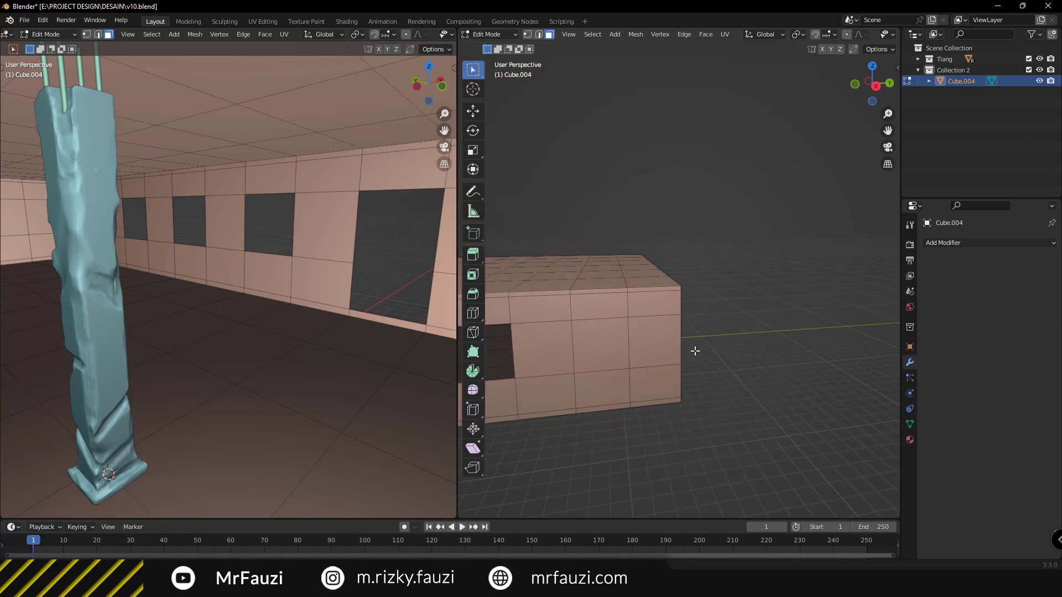
{"action": "key", "text": "1"}
{"action": "middle_click_drag", "start_coordinate": [696, 351], "coordinate": [664, 345]}
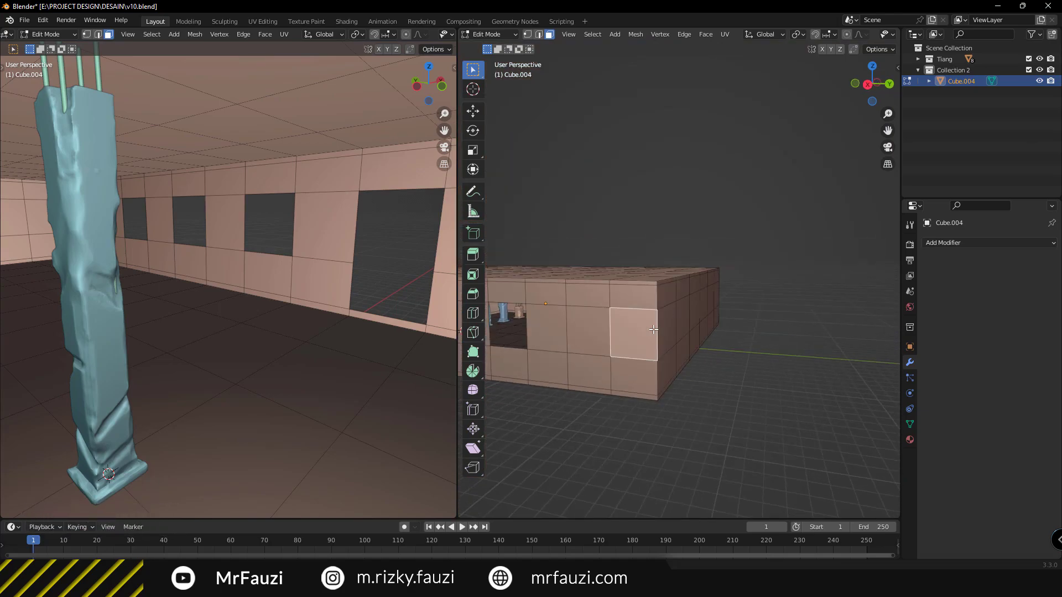
{"action": "key", "text": "2"}
{"action": "scroll", "coordinate": [667, 340], "scroll_direction": "up", "scroll_amount": 1}
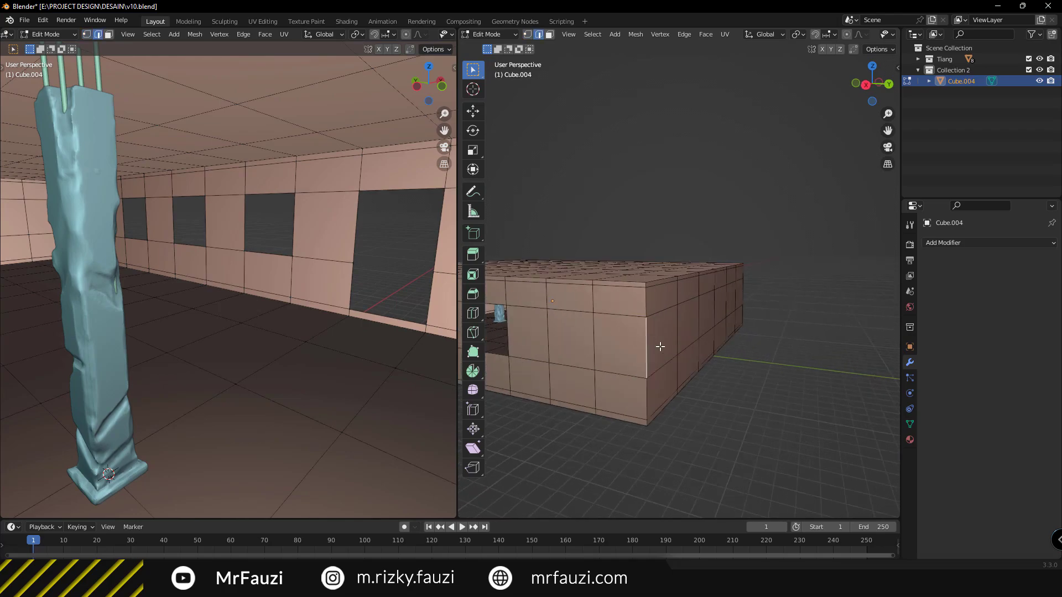
{"action": "scroll", "coordinate": [668, 332], "scroll_direction": "up", "scroll_amount": 1}
{"action": "scroll", "coordinate": [672, 323], "scroll_direction": "up", "scroll_amount": 1}
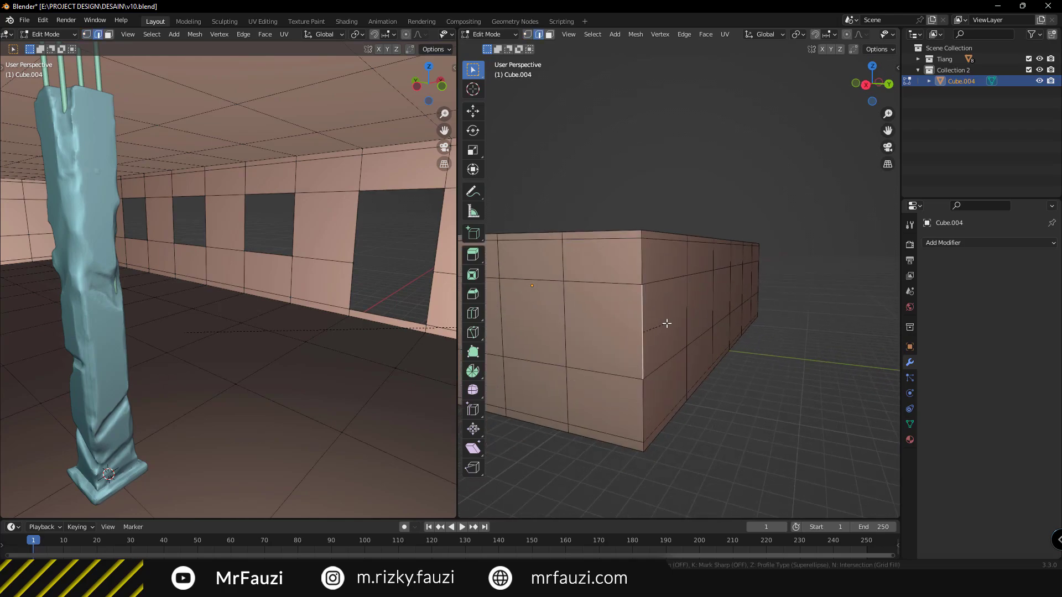
{"action": "left_click", "coordinate": [689, 331]}
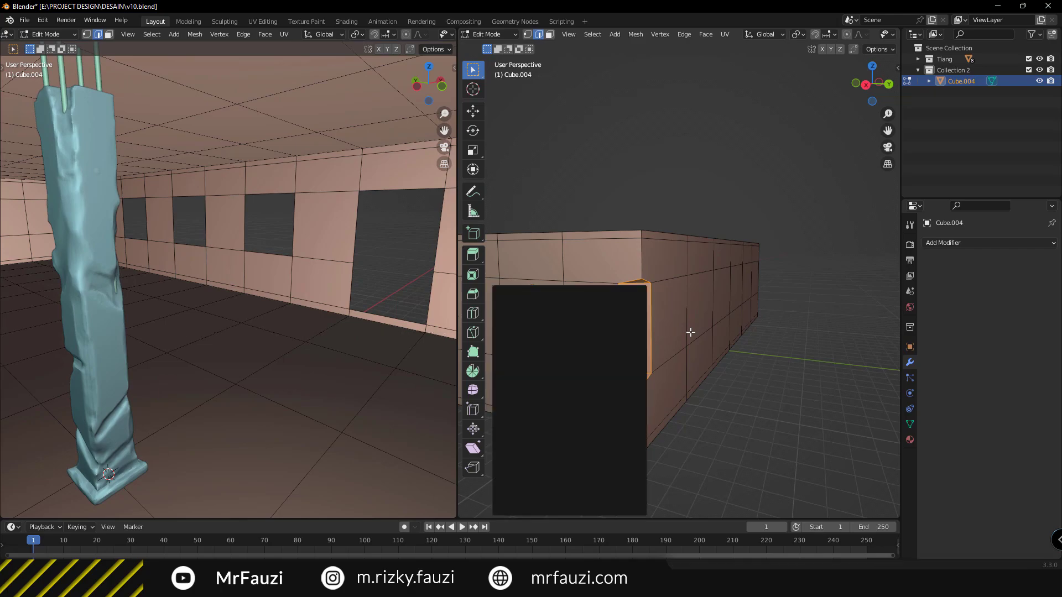
{"action": "middle_click_drag", "start_coordinate": [690, 332], "coordinate": [706, 325]}
- Raise the bevelled top vertex and lower the bottom corner vertex along Z
{"action": "key", "text": "1"}
{"action": "middle_click_drag", "start_coordinate": [689, 277], "coordinate": [689, 378]}
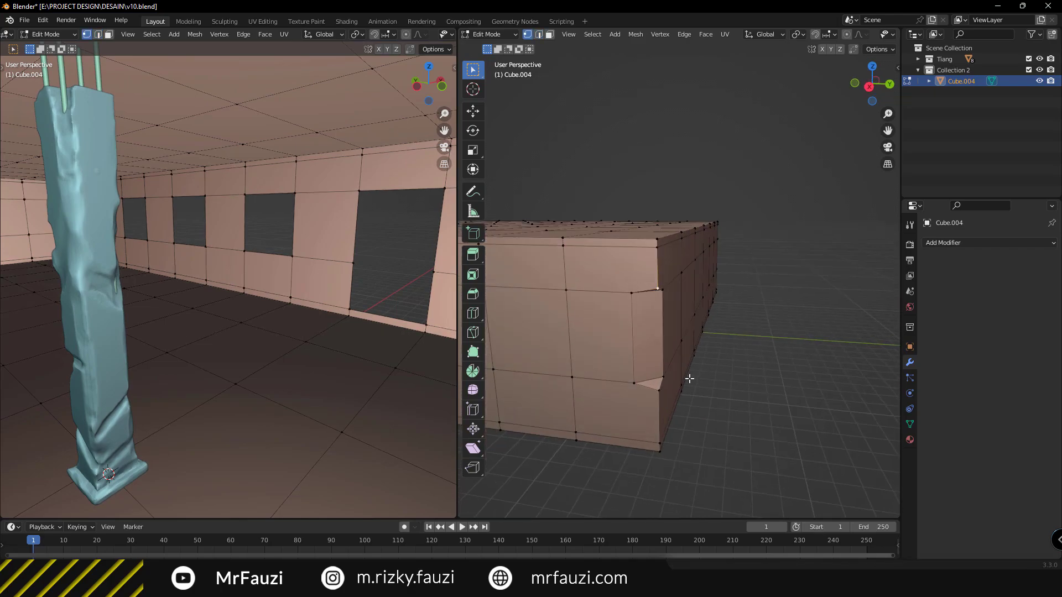
{"action": "middle_click_drag", "start_coordinate": [695, 337], "coordinate": [633, 256]}
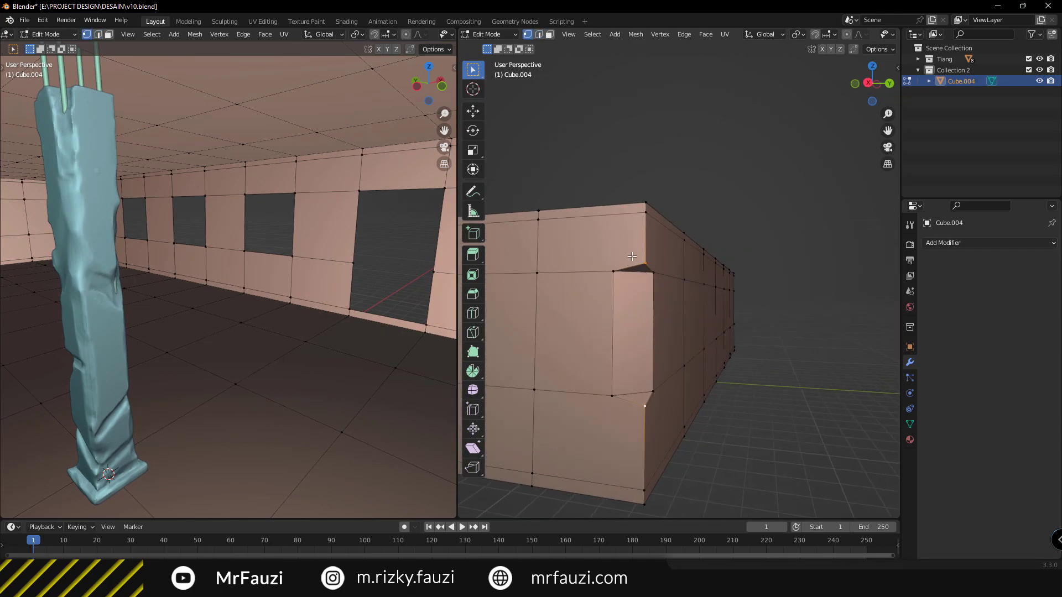
{"action": "key", "text": "g"}
{"action": "key", "text": "z"}
{"action": "left_click", "coordinate": [689, 273]}
{"action": "left_click", "coordinate": [645, 406]}
{"action": "key", "text": "g"}
{"action": "key", "text": "z"}
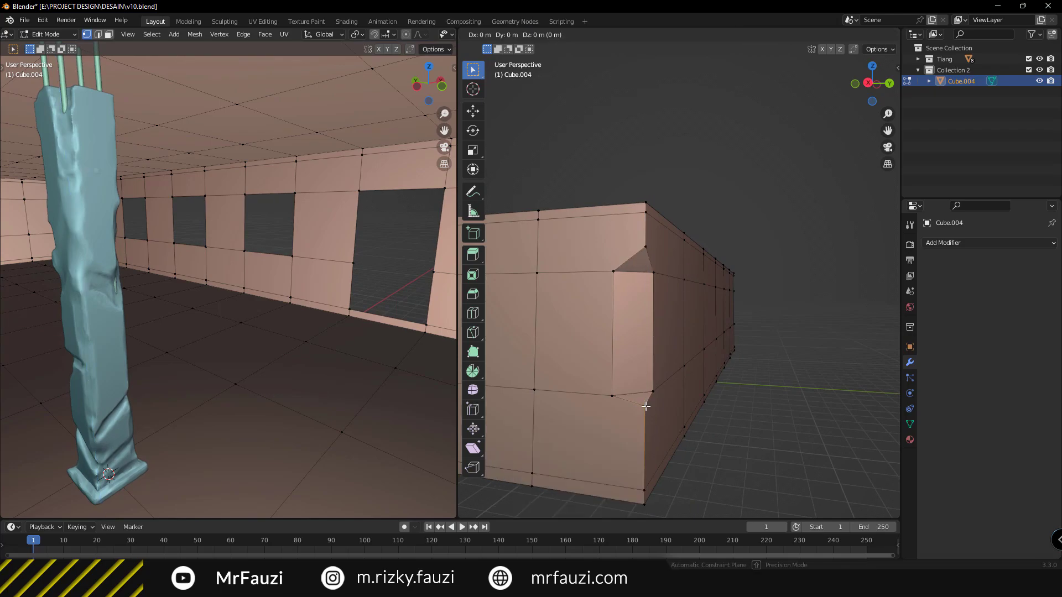
- Delete the bevel face at the corner to open the doorway
{"action": "key", "text": "3"}
{"action": "left_click", "coordinate": [635, 336]}
{"action": "key", "text": "x"}
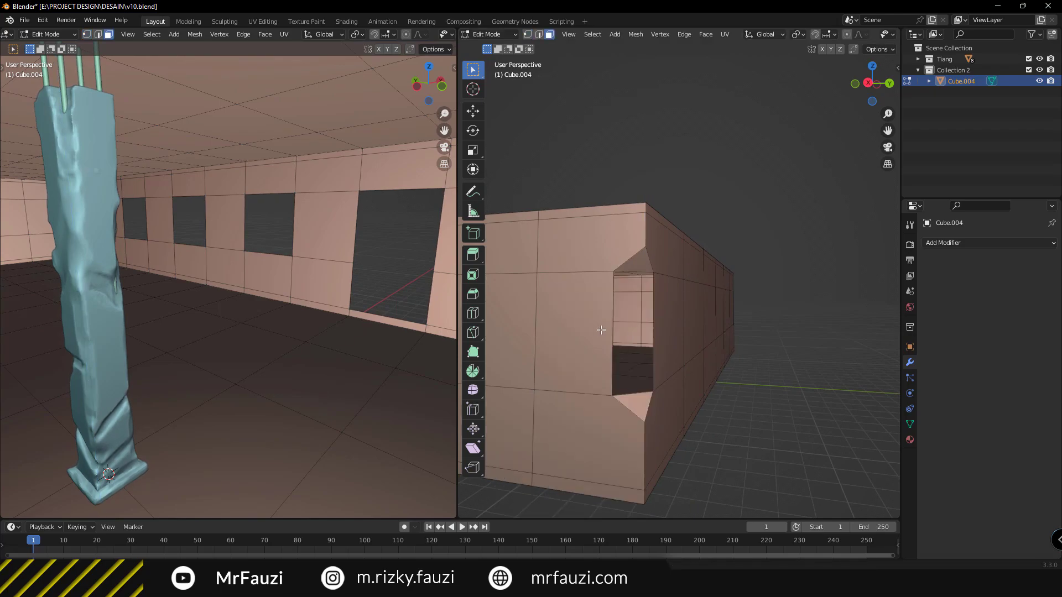
{"action": "mouse_move", "coordinate": [635, 335]}
{"action": "middle_mouse_down"}
{"action": "mouse_move", "coordinate": [746, 335]}
{"action": "mouse_move", "coordinate": [725, 301]}
{"action": "mouse_move", "coordinate": [692, 337]}
{"action": "mouse_move", "coordinate": [688, 274]}
{"action": "middle_mouse_up"}
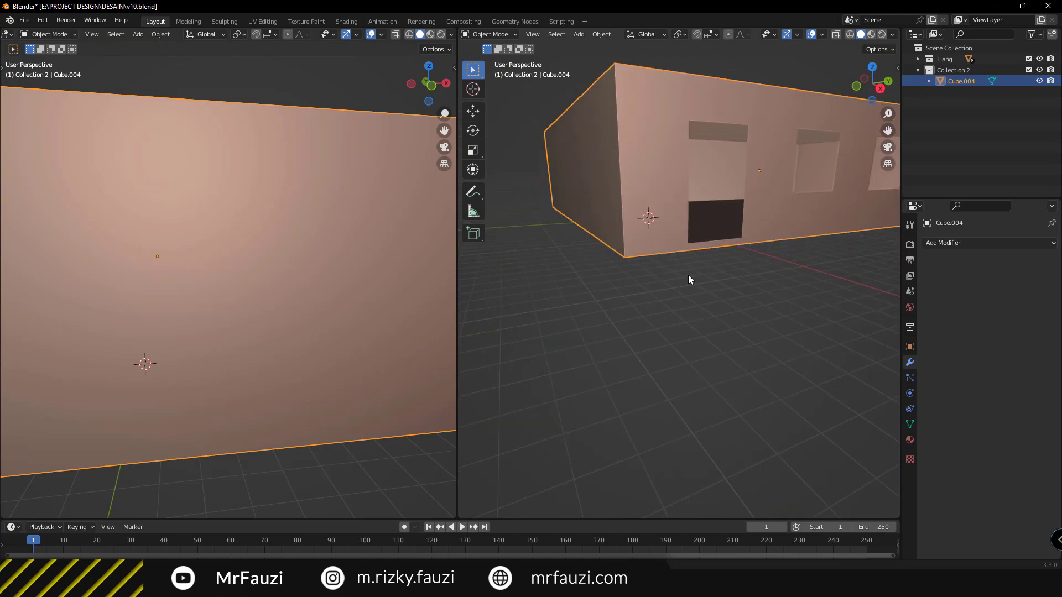
- Return to Object Mode and add a plane to the scene
{"action": "scroll", "coordinate": [686, 263], "scroll_direction": "up", "scroll_amount": 3}
{"action": "scroll", "coordinate": [719, 282], "scroll_direction": "up", "scroll_amount": 4}
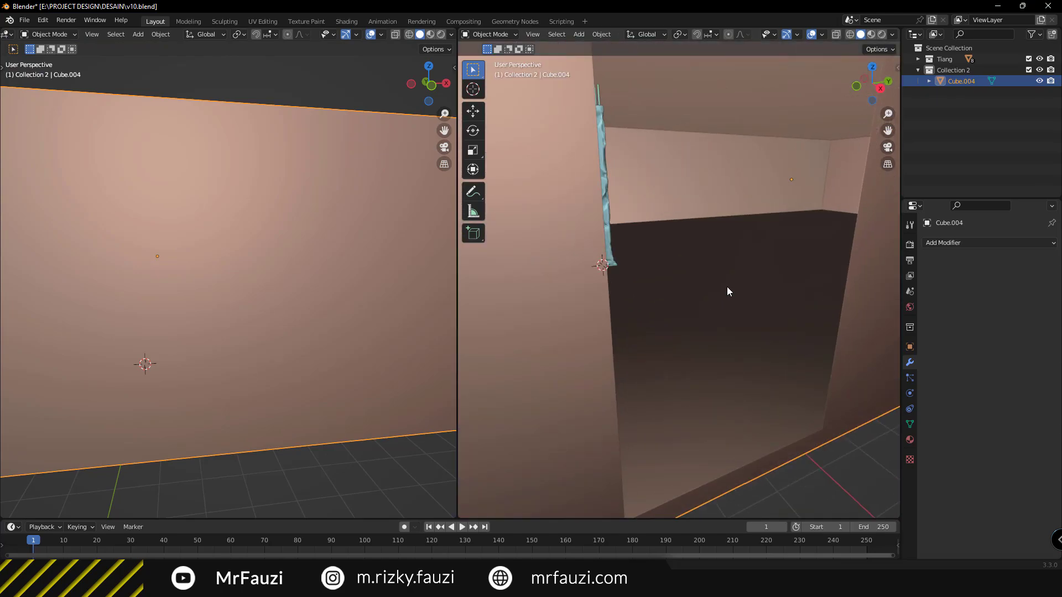
{"action": "scroll", "coordinate": [295, 337], "scroll_direction": "down", "scroll_amount": 3}
{"action": "scroll", "coordinate": [294, 337], "scroll_direction": "down", "scroll_amount": 3}
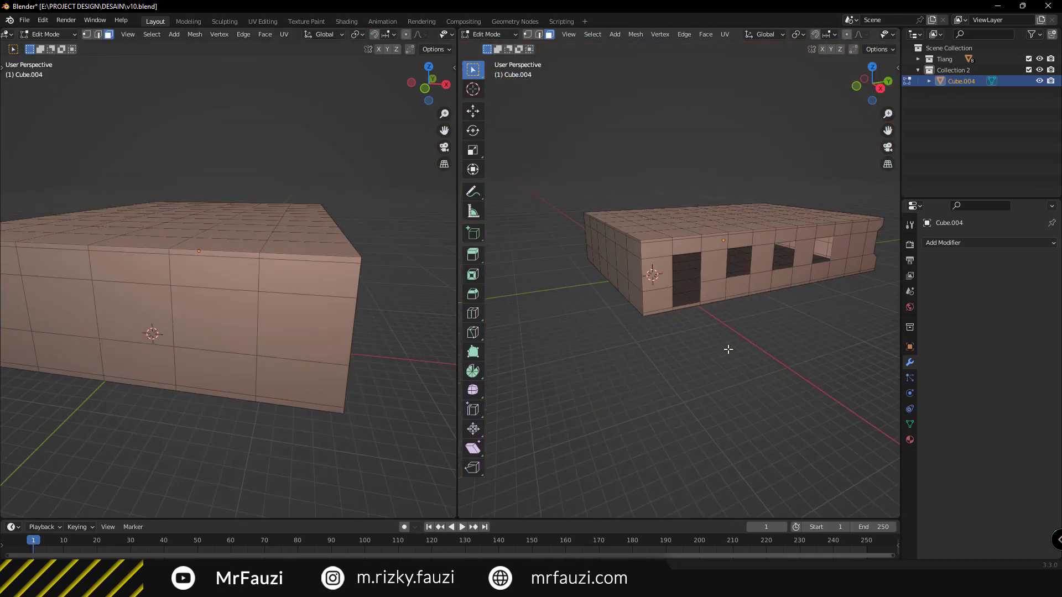
{"action": "scroll", "coordinate": [698, 353], "scroll_direction": "up", "scroll_amount": 3}
{"action": "key", "text": "Tab"}
{"action": "middle_click_drag", "start_coordinate": [698, 353], "coordinate": [719, 304]}
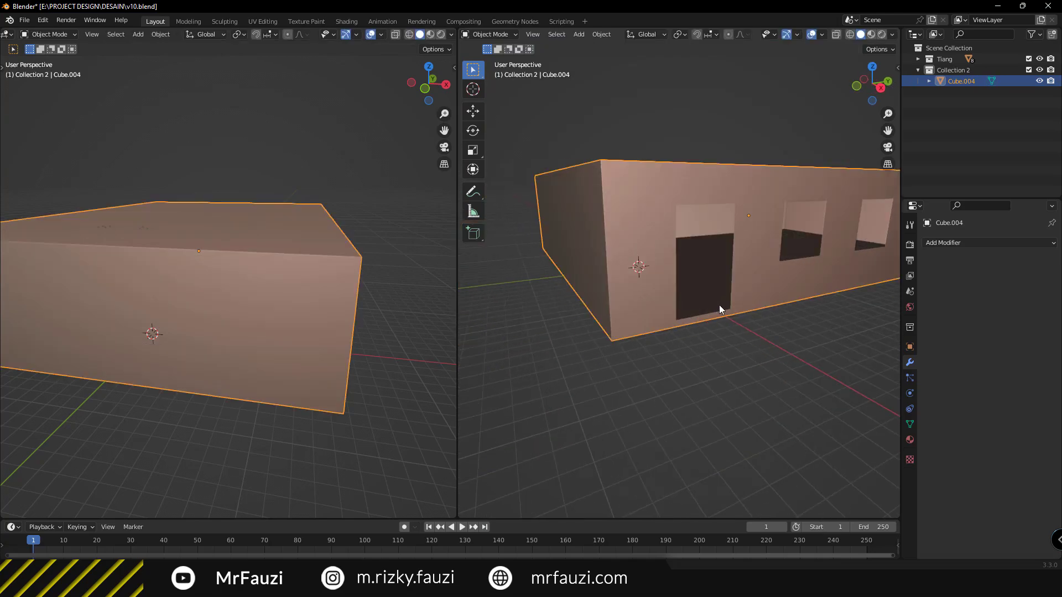
{"action": "key", "text": "shift+a"}
{"action": "scroll", "coordinate": [778, 120], "scroll_direction": "up", "scroll_amount": 1}
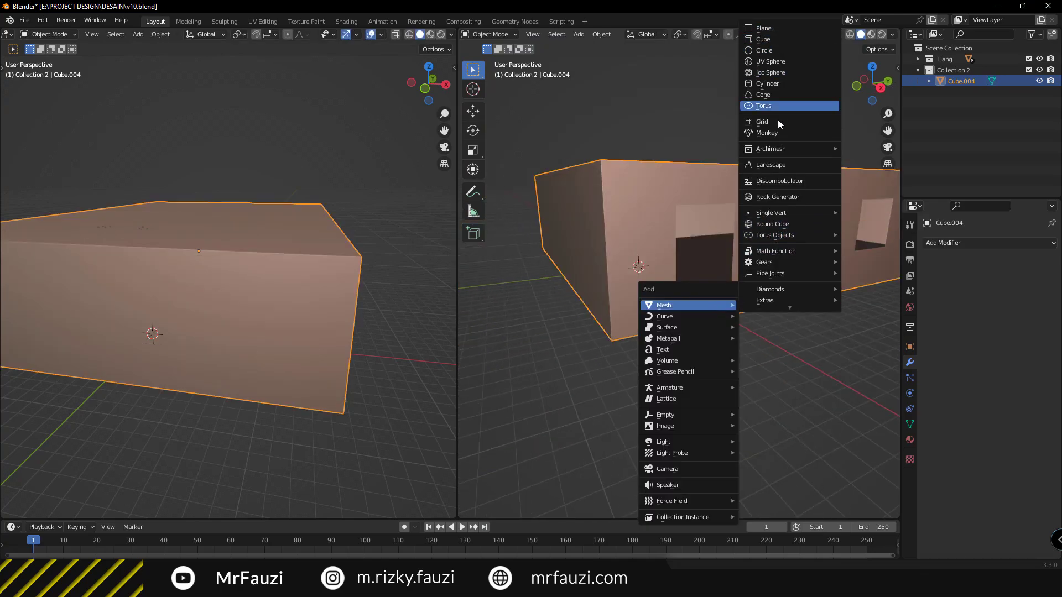
{"action": "left_click", "coordinate": [781, 28]}
- Scale the plane up about 7.4 times and stretch it along X as the floor
{"action": "mouse_move", "coordinate": [706, 233]}
{"action": "middle_mouse_down"}
{"action": "mouse_move", "coordinate": [689, 244]}
{"action": "mouse_move", "coordinate": [713, 228]}
{"action": "mouse_move", "coordinate": [641, 258]}
{"action": "middle_mouse_up"}
{"action": "key", "text": "s"}
{"action": "left_click", "coordinate": [825, 284]}
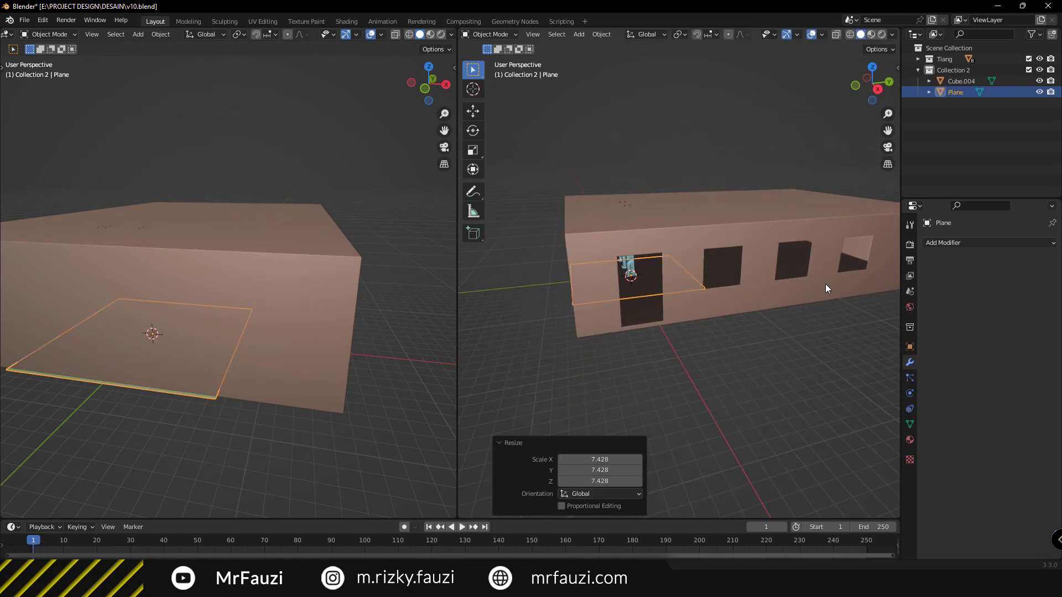
{"action": "scroll", "coordinate": [240, 321], "scroll_direction": "down", "scroll_amount": 2}
{"action": "key", "text": "s"}
{"action": "key", "text": "x"}
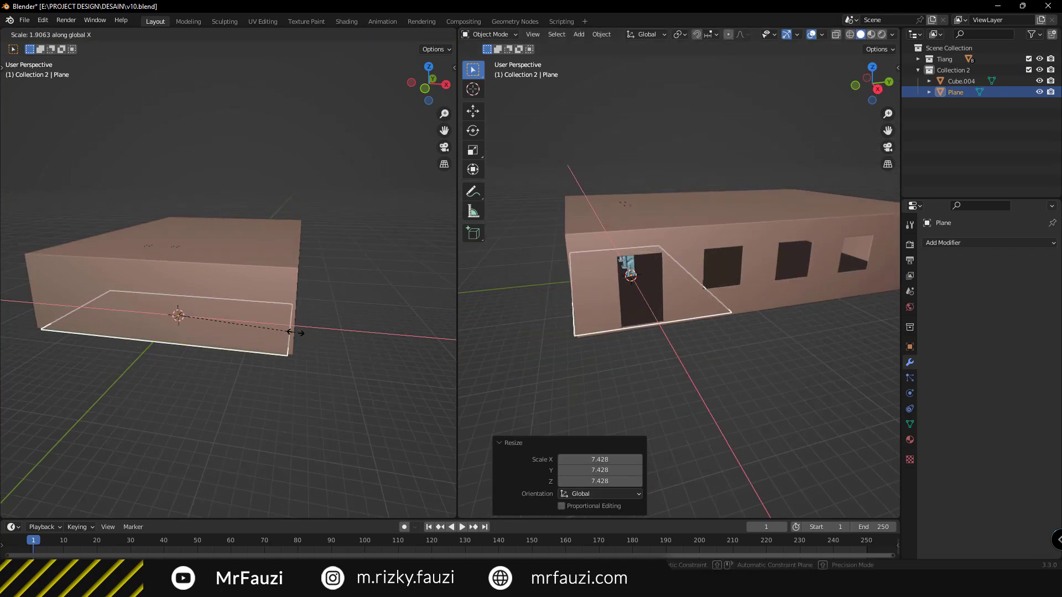
{"action": "left_click", "coordinate": [298, 324]}
- Select the building box and view its top and windows
{"action": "left_click", "coordinate": [323, 214]}
{"action": "scroll", "coordinate": [282, 264], "scroll_direction": "up", "scroll_amount": 4}
{"action": "scroll", "coordinate": [282, 268], "scroll_direction": "down", "scroll_amount": 4}
{"action": "mouse_move", "coordinate": [282, 268]}
{"action": "middle_mouse_down"}
{"action": "mouse_move", "coordinate": [201, 278]}
{"action": "mouse_move", "coordinate": [315, 294]}
{"action": "mouse_move", "coordinate": [149, 298]}
{"action": "mouse_move", "coordinate": [185, 302]}
{"action": "mouse_move", "coordinate": [177, 270]}
{"action": "middle_mouse_up"}
- Add a Complex-mode Solidify modifier with 0.03 m thickness and offset 1
{"action": "left_click", "coordinate": [948, 242]}
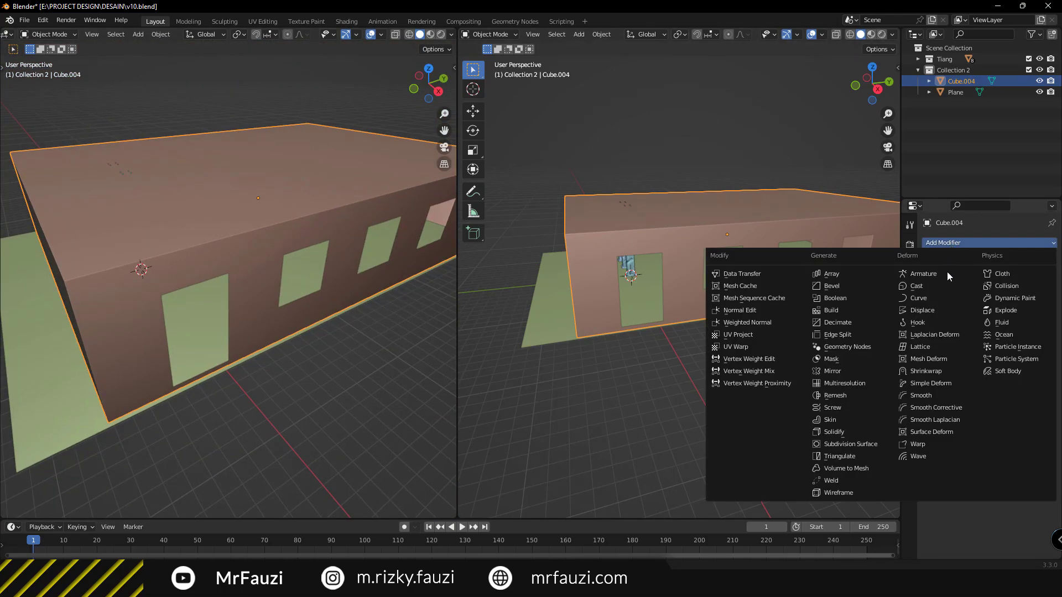
{"action": "left_click", "coordinate": [858, 433]}
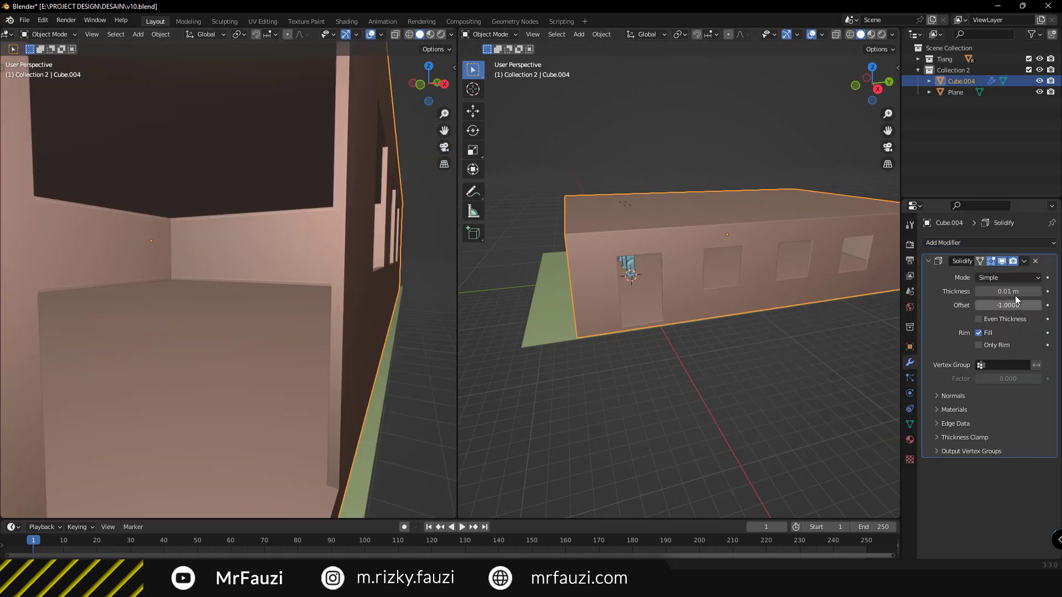
{"action": "left_click", "coordinate": [1016, 276]}
{"action": "left_click", "coordinate": [999, 305]}
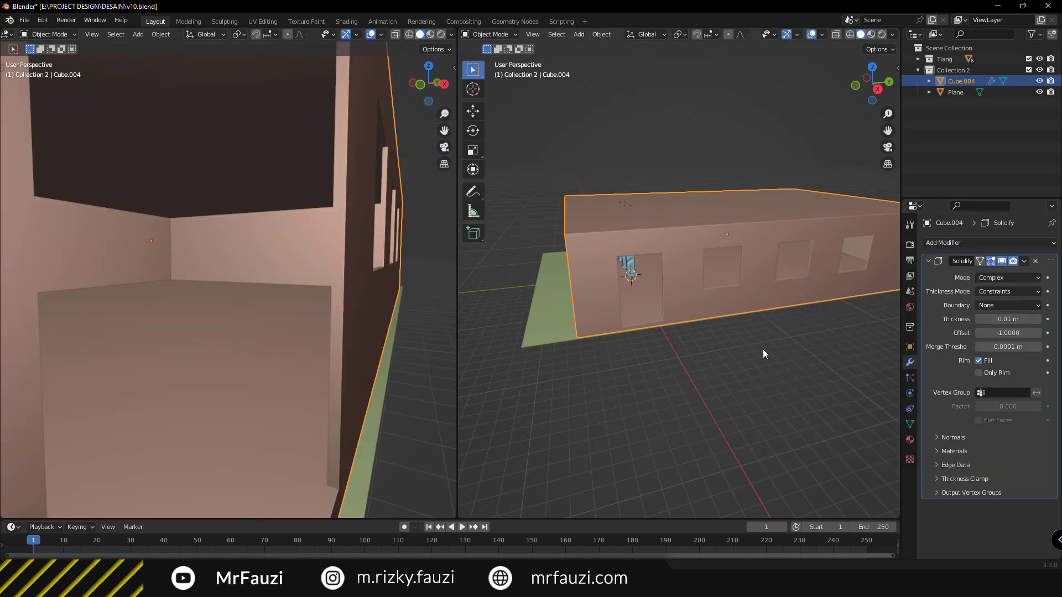
{"action": "left_click", "coordinate": [1038, 320]}
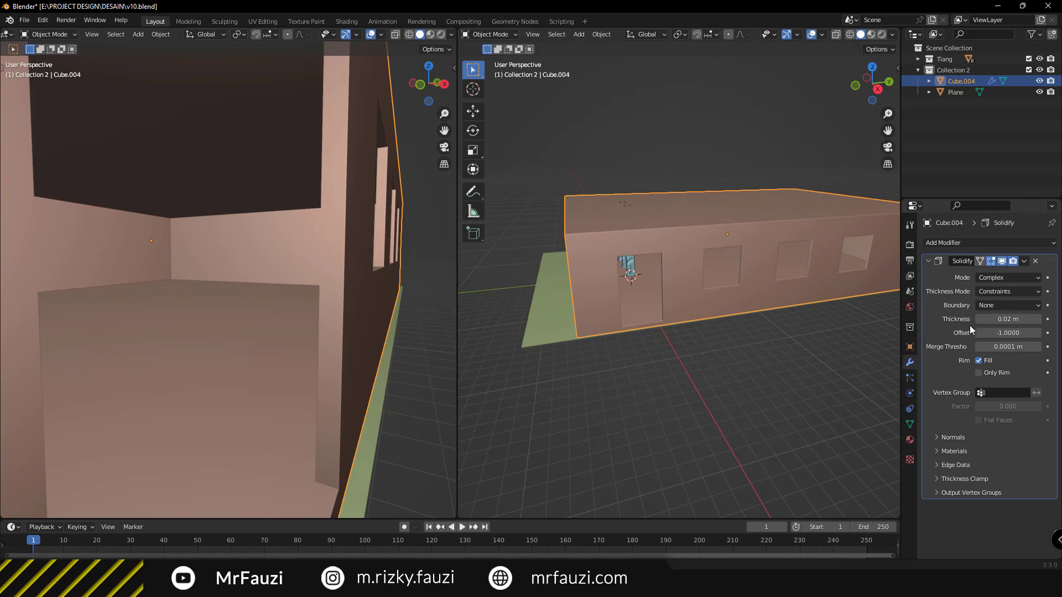
{"action": "left_click", "coordinate": [1038, 319]}
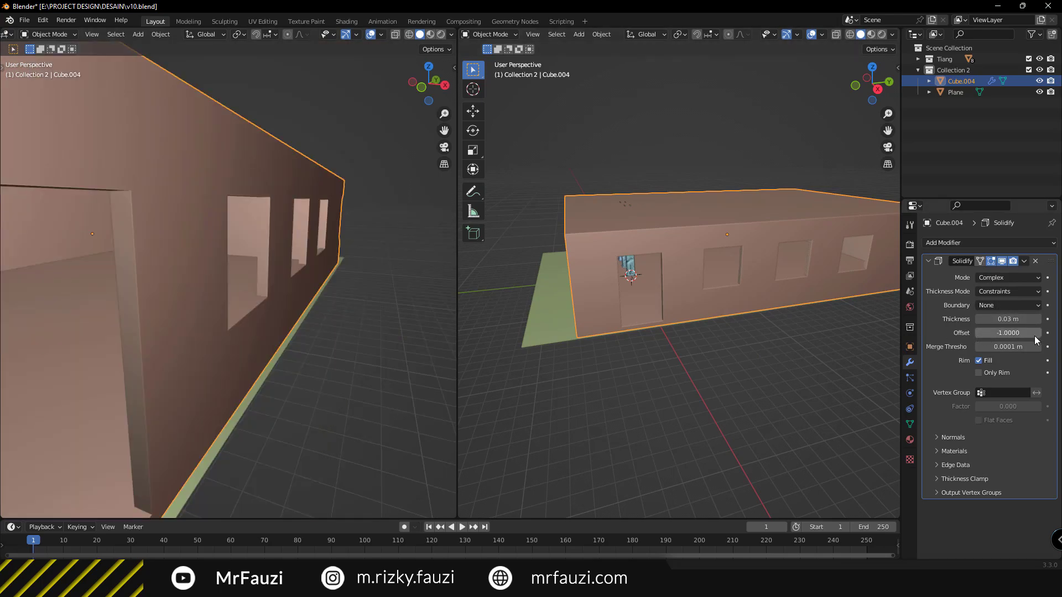
{"action": "left_click_drag", "start_coordinate": [1023, 332], "coordinate": [1051, 331]}
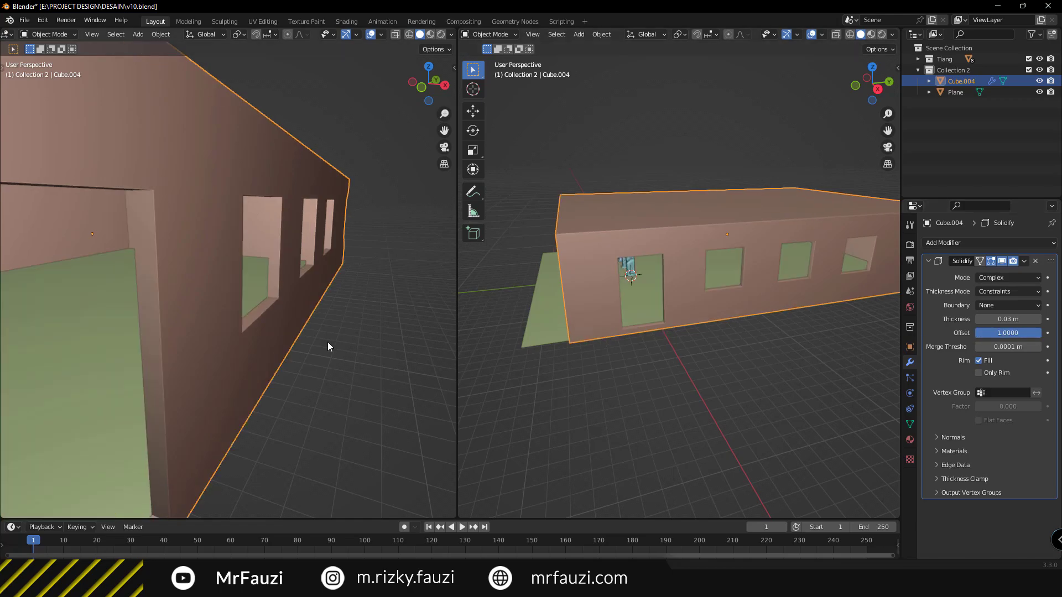
- Extrude the building's end wall face about 21 m along Y
{"action": "mouse_move", "coordinate": [328, 347]}
{"action": "middle_mouse_down"}
{"action": "mouse_move", "coordinate": [337, 343]}
{"action": "mouse_move", "coordinate": [251, 334]}
{"action": "mouse_move", "coordinate": [299, 346]}
{"action": "middle_mouse_up"}
{"action": "key", "text": "Tab"}
{"action": "scroll", "coordinate": [191, 335], "scroll_direction": "up", "scroll_amount": 3}
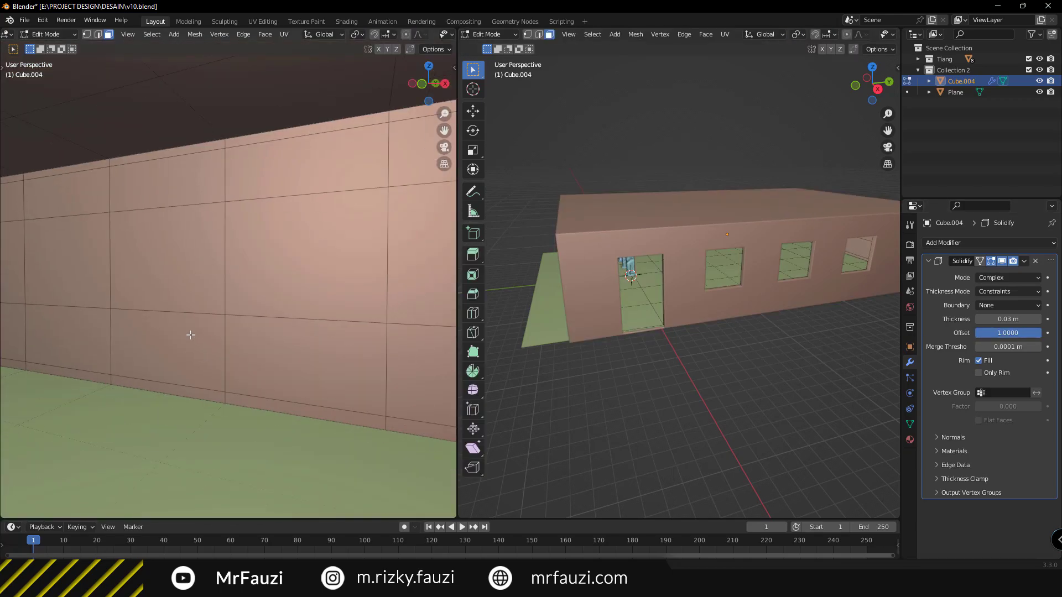
{"action": "middle_click_drag", "start_coordinate": [191, 335], "coordinate": [266, 348]}
{"action": "scroll", "coordinate": [232, 343], "scroll_direction": "down", "scroll_amount": 3}
{"action": "scroll", "coordinate": [281, 351], "scroll_direction": "up", "scroll_amount": 2}
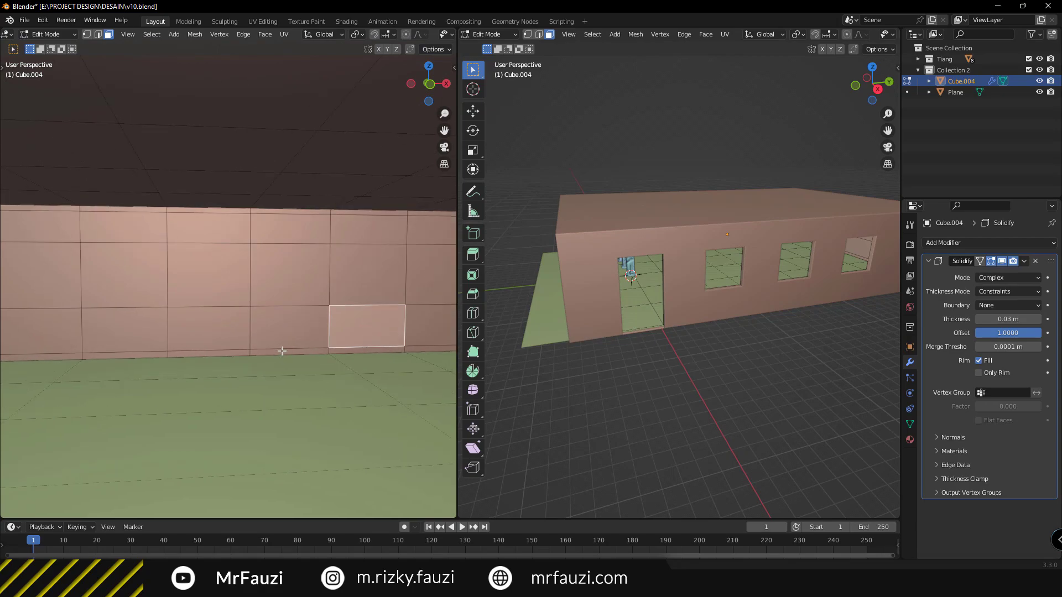
{"action": "mouse_move", "coordinate": [228, 287]}
{"action": "middle_mouse_down"}
{"action": "mouse_move", "coordinate": [321, 355]}
{"action": "mouse_move", "coordinate": [190, 368]}
{"action": "mouse_move", "coordinate": [139, 320]}
{"action": "mouse_move", "coordinate": [232, 339]}
{"action": "mouse_move", "coordinate": [199, 332]}
{"action": "mouse_move", "coordinate": [210, 286]}
{"action": "mouse_move", "coordinate": [233, 342]}
{"action": "mouse_move", "coordinate": [210, 332]}
{"action": "middle_mouse_up"}
{"action": "key", "text": "e"}
{"action": "key", "text": "y"}
{"action": "left_click", "coordinate": [213, 344]}
- Stretch the floor plane 1.462× along Y and slide it along Y beneath the building
{"action": "key", "text": "Tab"}
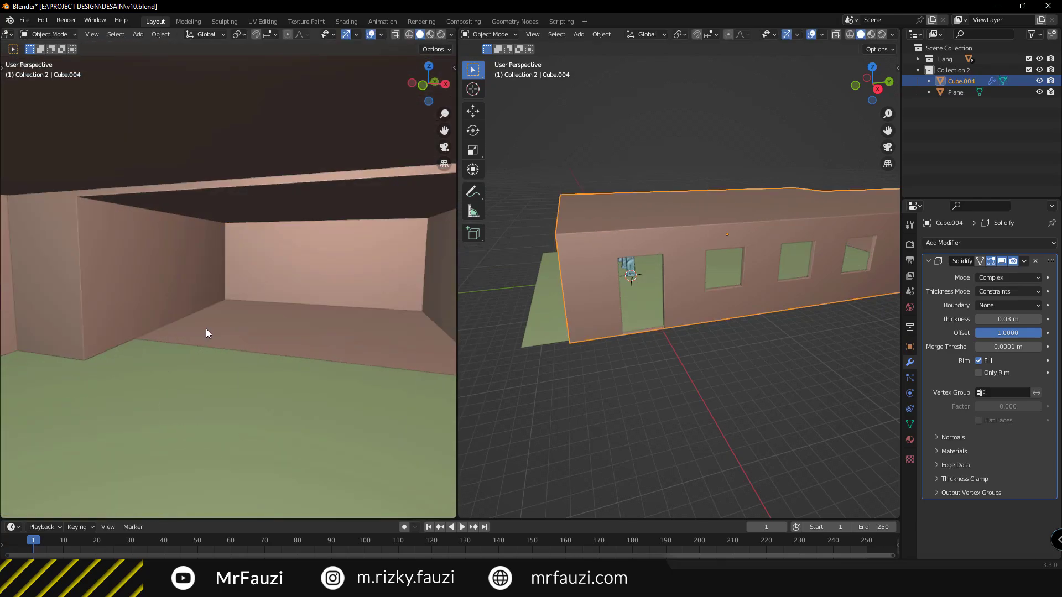
{"action": "left_click", "coordinate": [237, 382]}
{"action": "scroll", "coordinate": [262, 403], "scroll_direction": "down", "scroll_amount": 8}
{"action": "middle_click_drag", "start_coordinate": [200, 426], "coordinate": [204, 346]}
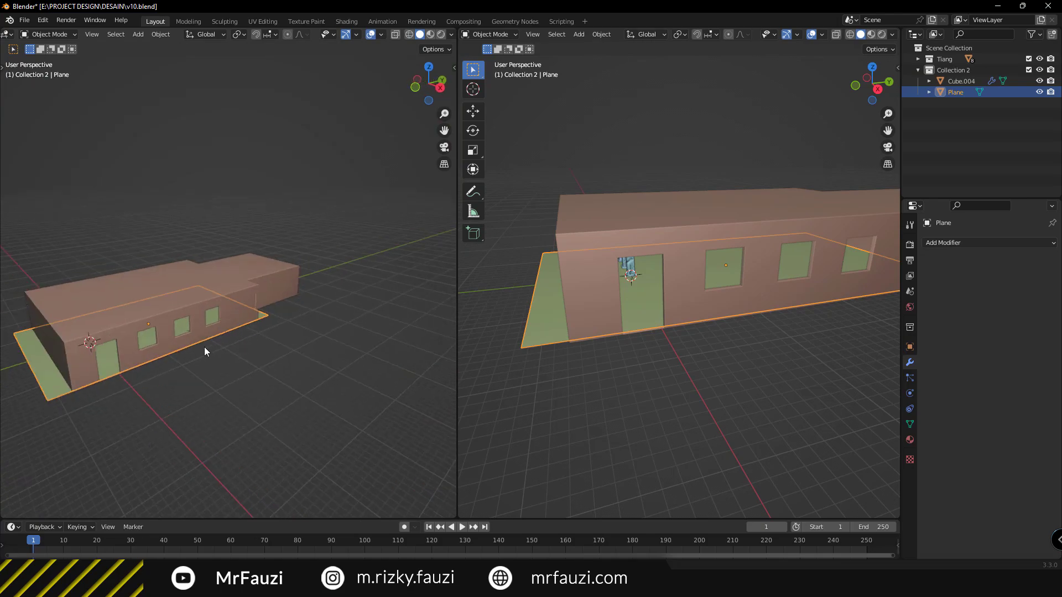
{"action": "key", "text": "s"}
{"action": "key", "text": "y"}
{"action": "left_click", "coordinate": [234, 360]}
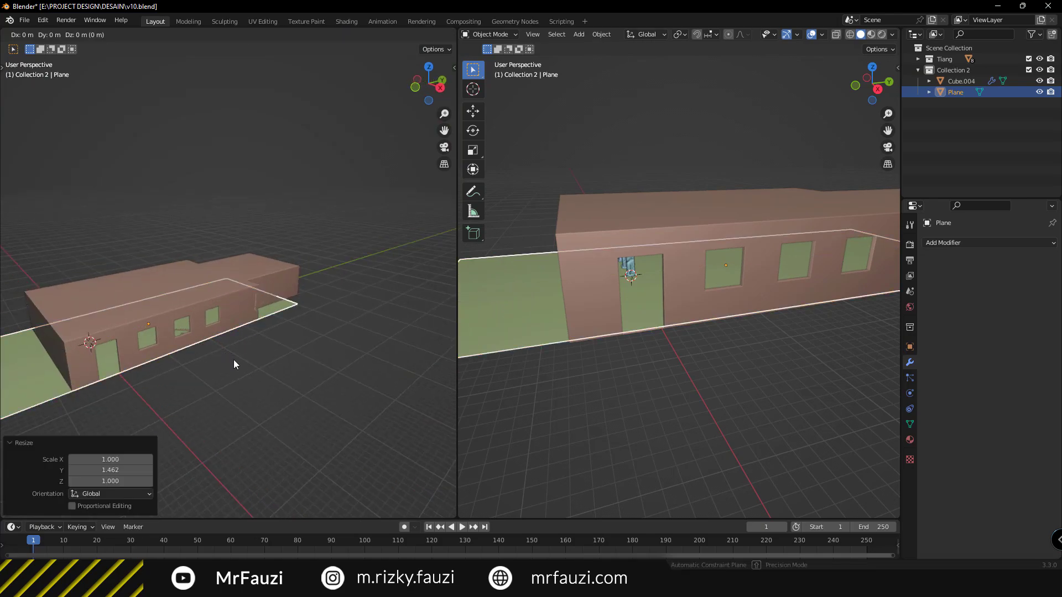
{"action": "key", "text": "g"}
{"action": "key", "text": "y"}
{"action": "left_click", "coordinate": [259, 344]}
- Duplicate the floor plane and start lifting the copy straight up along Z
{"action": "middle_click_drag", "start_coordinate": [259, 345], "coordinate": [247, 323]}
{"action": "scroll", "coordinate": [250, 321], "scroll_direction": "up", "scroll_amount": 6}
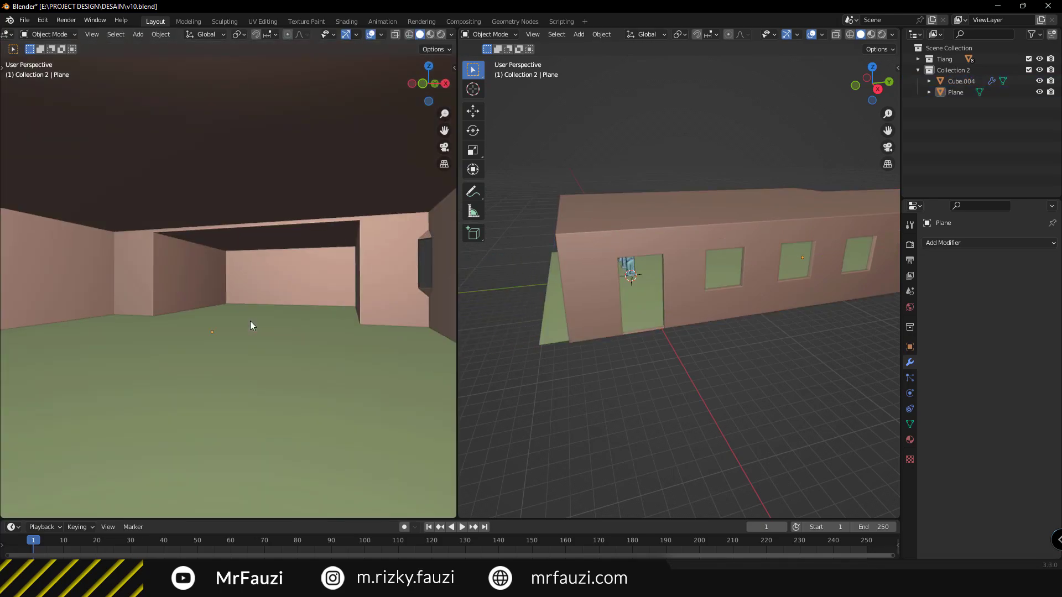
{"action": "scroll", "coordinate": [241, 320], "scroll_direction": "down", "scroll_amount": 5}
{"action": "scroll", "coordinate": [268, 304], "scroll_direction": "down", "scroll_amount": 4}
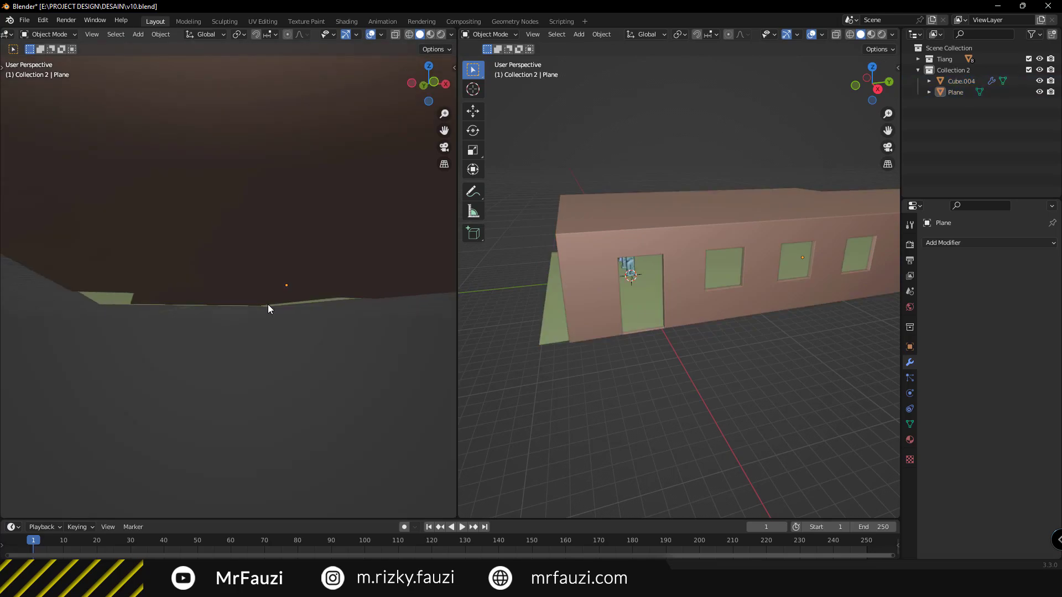
{"action": "middle_click_drag", "start_coordinate": [268, 305], "coordinate": [232, 376]}
{"action": "key", "text": "shift+d"}
{"action": "key", "text": "z"}
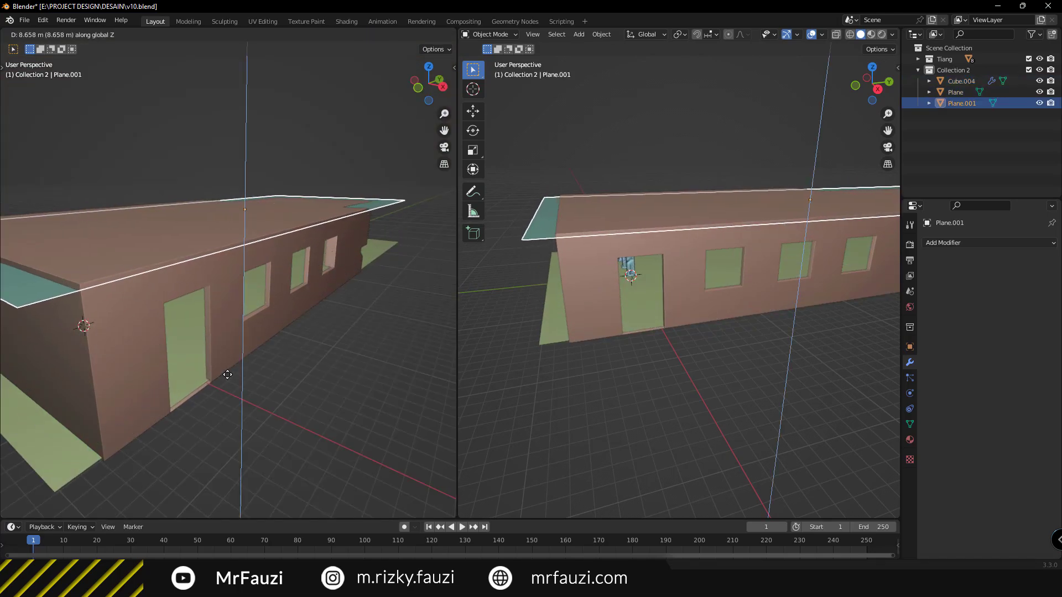
- Place the duplicated plane, Plane.001, at roof height as the ceiling
{"action": "left_click", "coordinate": [228, 372]}
{"action": "scroll", "coordinate": [212, 310], "scroll_direction": "up", "scroll_amount": 3}
{"action": "scroll", "coordinate": [231, 278], "scroll_direction": "up", "scroll_amount": 3}
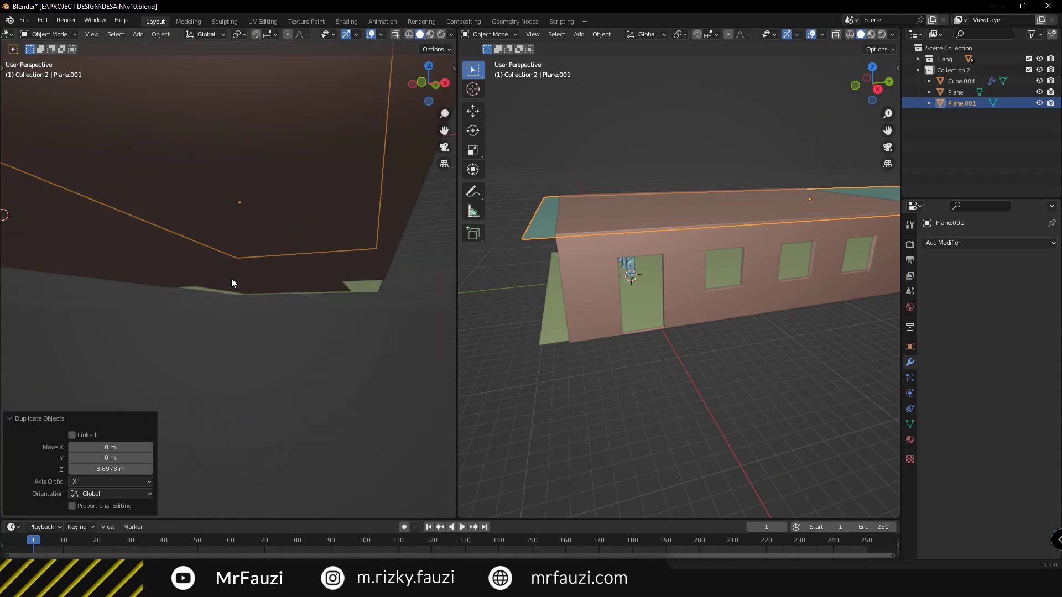
{"action": "middle_click_drag", "start_coordinate": [232, 277], "coordinate": [225, 340]}
{"action": "scroll", "coordinate": [225, 340], "scroll_direction": "down", "scroll_amount": 5}
- Isolate the ceiling plane and add 18 evenly spaced loop cuts in one direction in Edit Mode
{"action": "key", "text": "KP_Divide"}
{"action": "key", "text": "Tab"}
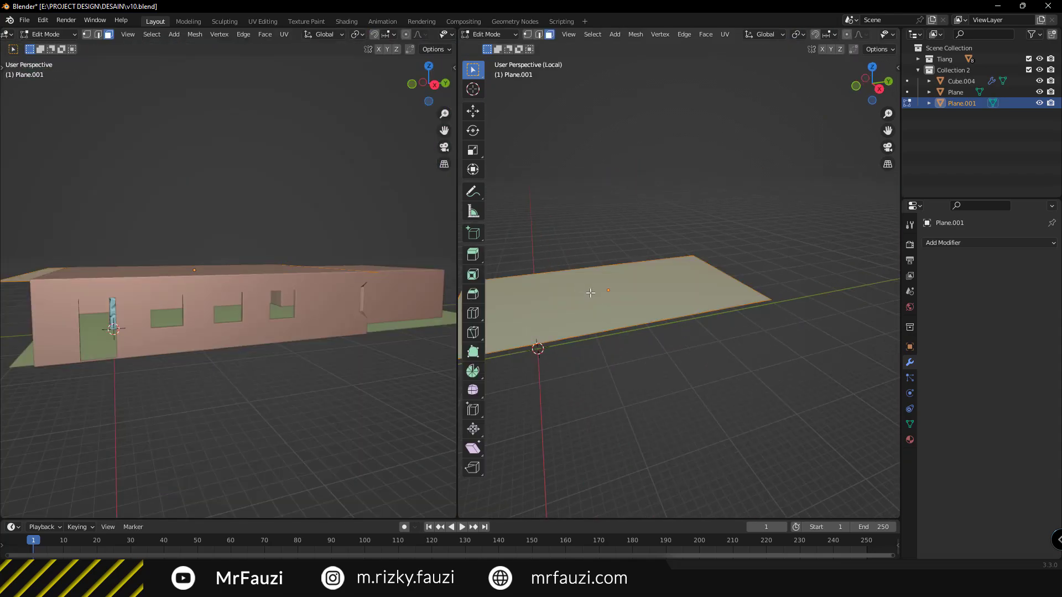
{"action": "key", "text": "ctrl+r"}
{"action": "scroll", "coordinate": [592, 311], "scroll_direction": "up", "scroll_amount": 15}
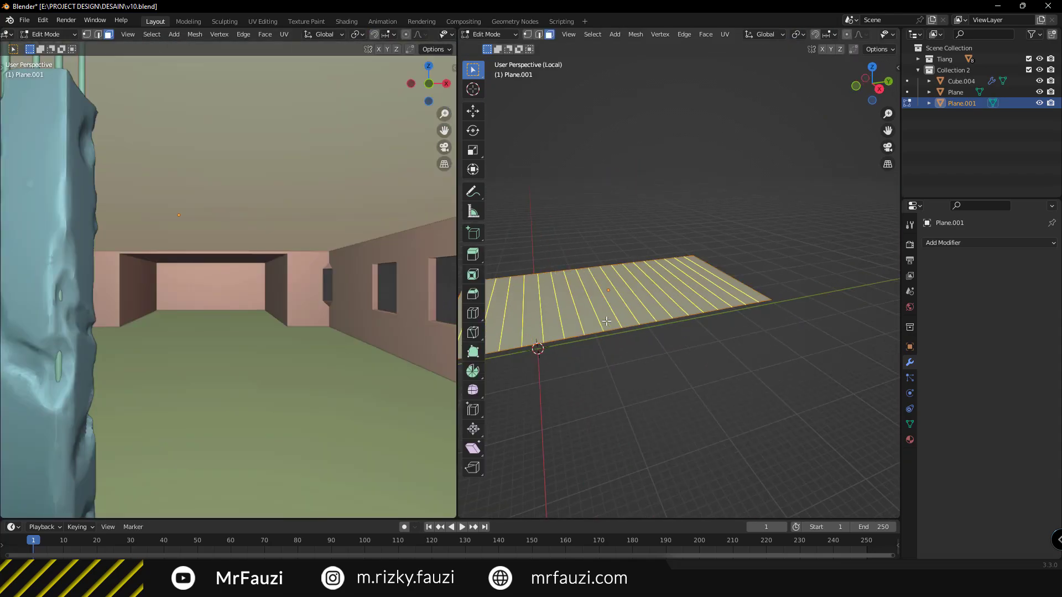
{"action": "left_click", "coordinate": [607, 321]}
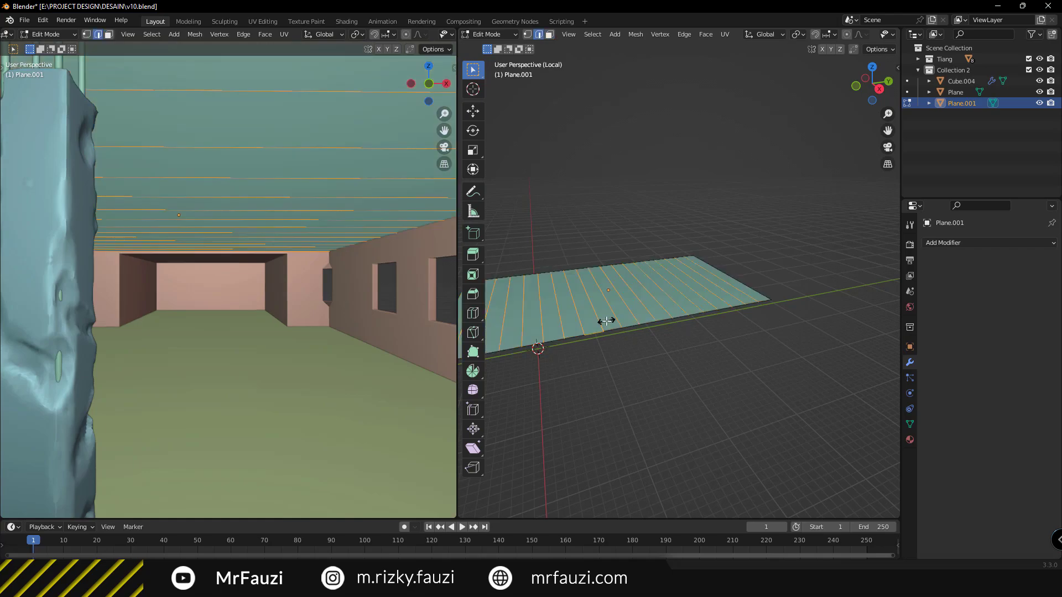
{"action": "right_click", "coordinate": [607, 321]}
- Add 18 evenly spaced crosswise loop cuts to complete the ceiling grid
{"action": "middle_click_drag", "start_coordinate": [247, 313], "coordinate": [333, 289]}
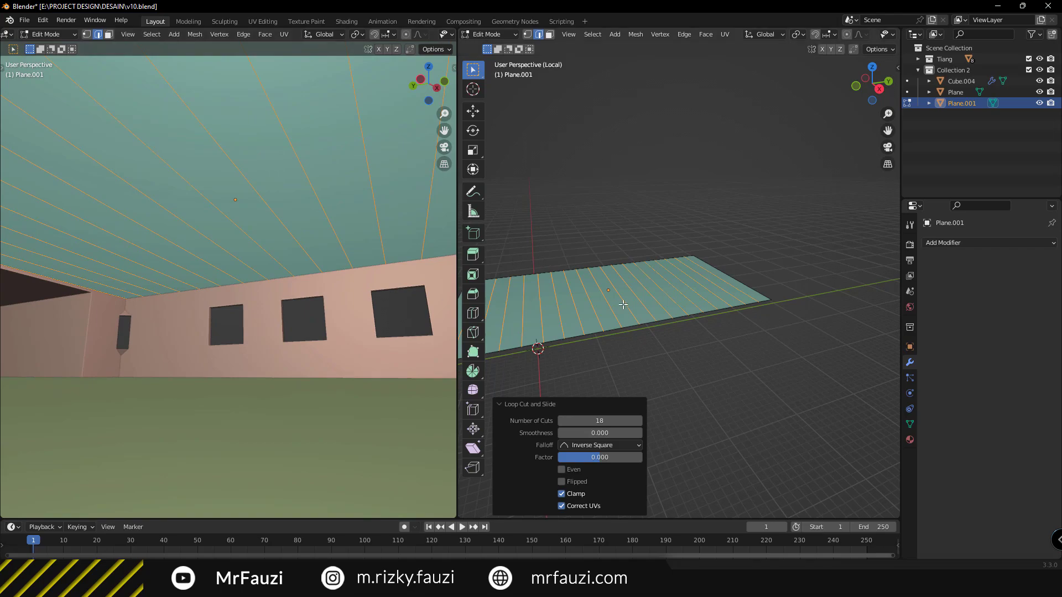
{"action": "middle_click_drag", "start_coordinate": [623, 305], "coordinate": [582, 329]}
{"action": "scroll", "coordinate": [741, 309], "scroll_direction": "up", "scroll_amount": 17}
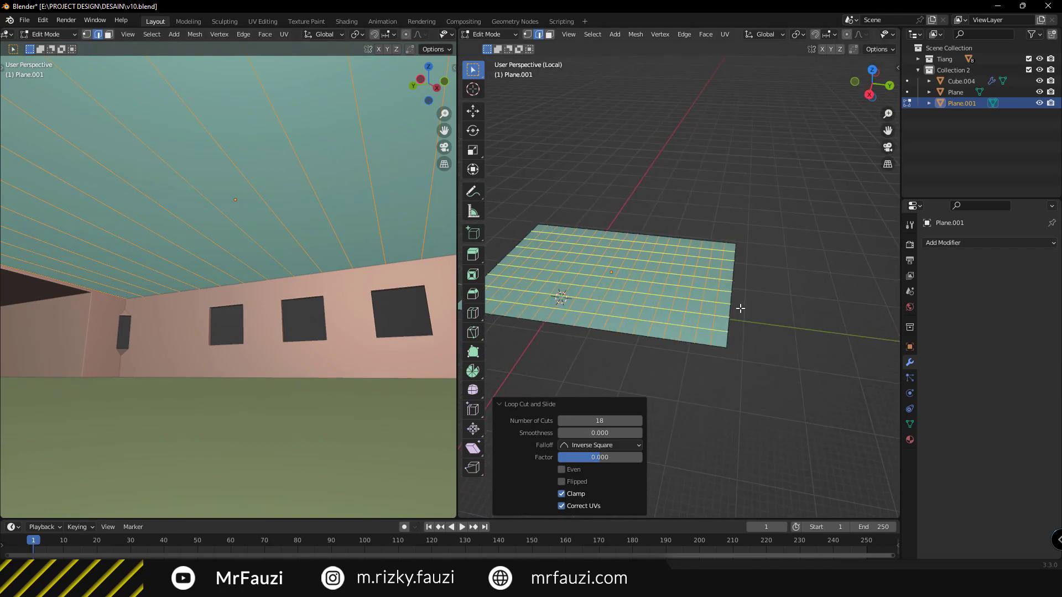
{"action": "left_click", "coordinate": [741, 308]}
{"action": "right_click", "coordinate": [741, 308]}
{"action": "mouse_move", "coordinate": [321, 296]}
{"action": "middle_mouse_down"}
{"action": "mouse_move", "coordinate": [217, 291]}
{"action": "mouse_move", "coordinate": [244, 296]}
{"action": "mouse_move", "coordinate": [255, 253]}
{"action": "middle_mouse_up"}
{"action": "left_click", "coordinate": [233, 294]}
- Remove scattered grid squares to perforate the ceiling, then return to Object Mode
{"action": "middle_click_drag", "start_coordinate": [714, 311], "coordinate": [645, 313]}
{"action": "left_click", "coordinate": [645, 314]}
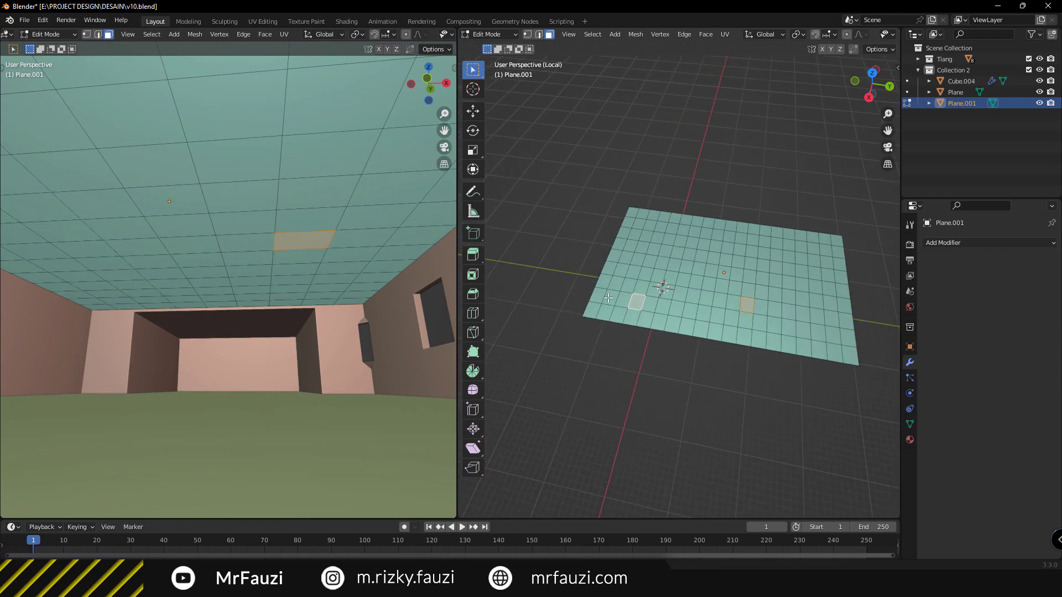
{"action": "key", "text": "Tab"}
{"action": "mouse_move", "coordinate": [673, 327]}
{"action": "middle_mouse_down"}
{"action": "mouse_move", "coordinate": [179, 357]}
{"action": "mouse_move", "coordinate": [145, 383]}
{"action": "mouse_move", "coordinate": [202, 321]}
{"action": "mouse_move", "coordinate": [133, 342]}
{"action": "mouse_move", "coordinate": [244, 328]}
{"action": "middle_mouse_up"}
{"action": "scroll", "coordinate": [179, 358], "scroll_direction": "up", "scroll_amount": 5}
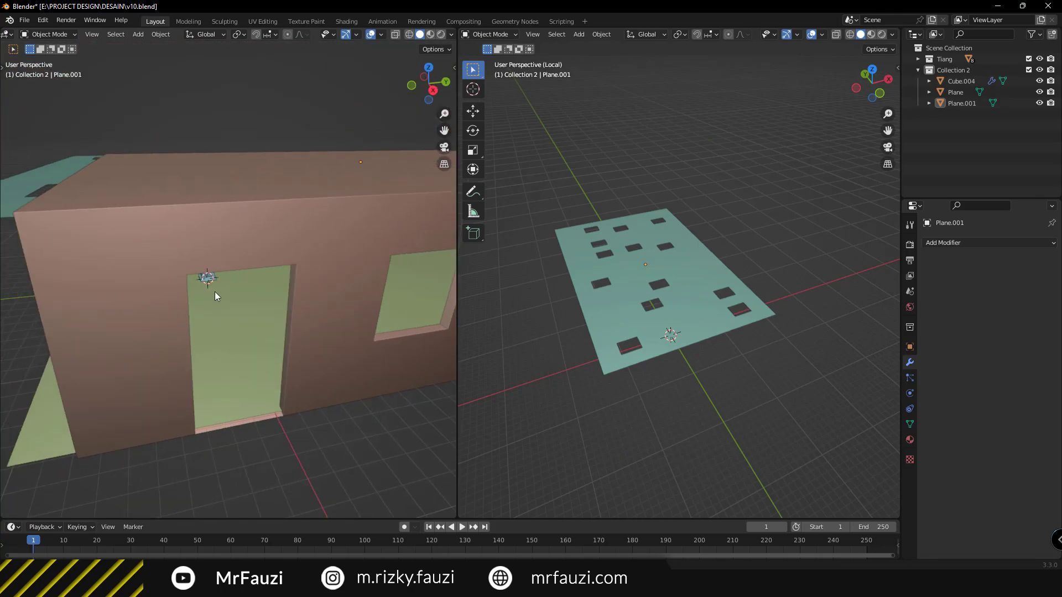
- Hide Collection 2 so the walls and ceiling disappear, and select the first pillar
{"action": "scroll", "coordinate": [216, 285], "scroll_direction": "up", "scroll_amount": 5}
{"action": "left_click", "coordinate": [193, 240]}
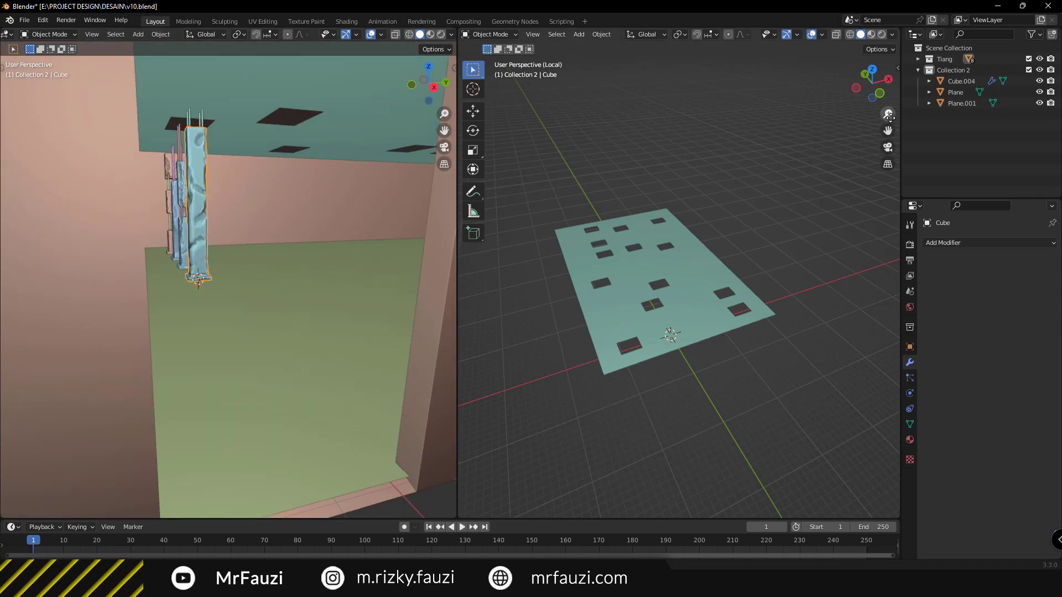
{"action": "left_click", "coordinate": [925, 73]}
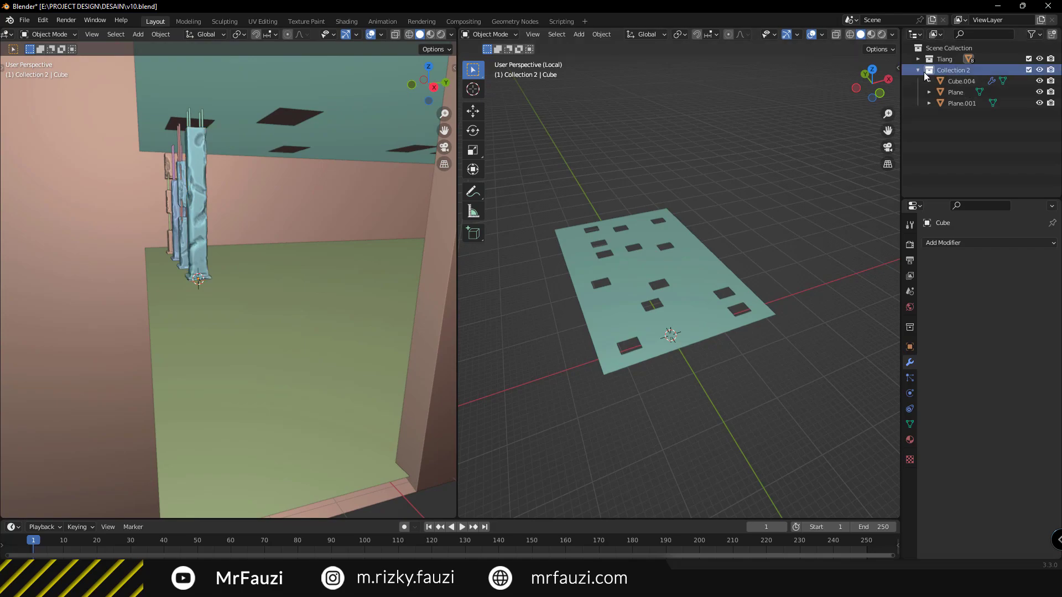
{"action": "left_click", "coordinate": [1040, 71]}
{"action": "scroll", "coordinate": [79, 263], "scroll_direction": "down", "scroll_amount": 2}
{"action": "mouse_move", "coordinate": [79, 263]}
{"action": "middle_mouse_down"}
{"action": "mouse_move", "coordinate": [213, 294]}
{"action": "mouse_move", "coordinate": [251, 315]}
{"action": "mouse_move", "coordinate": [220, 303]}
{"action": "middle_mouse_up"}
{"action": "left_click", "coordinate": [212, 293]}
- Add a Plain Axes empty at the origin and scale it up to 1.174
{"action": "key", "text": "shift+a"}
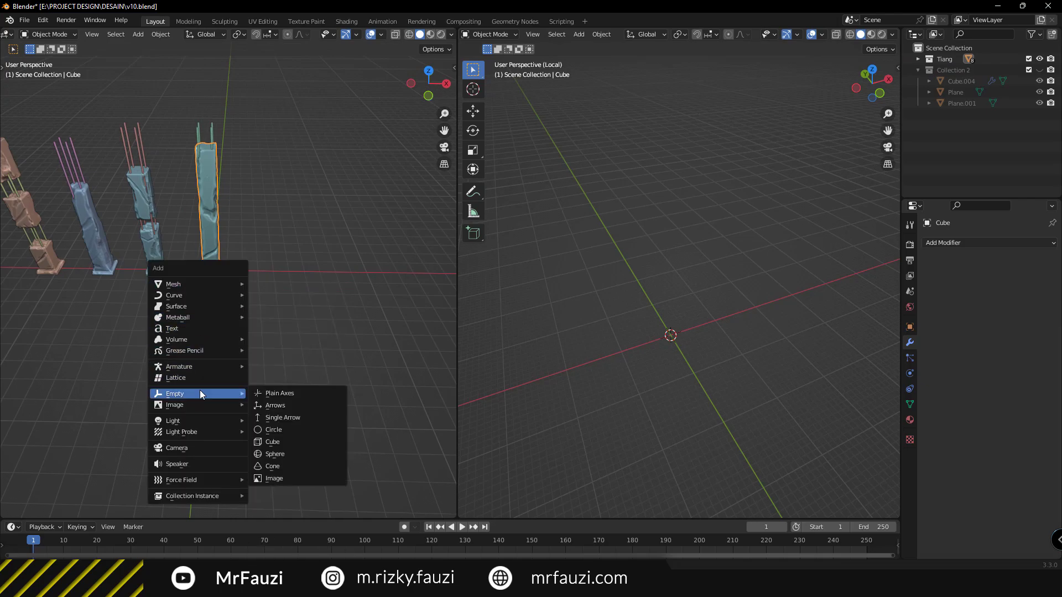
{"action": "left_click", "coordinate": [279, 396]}
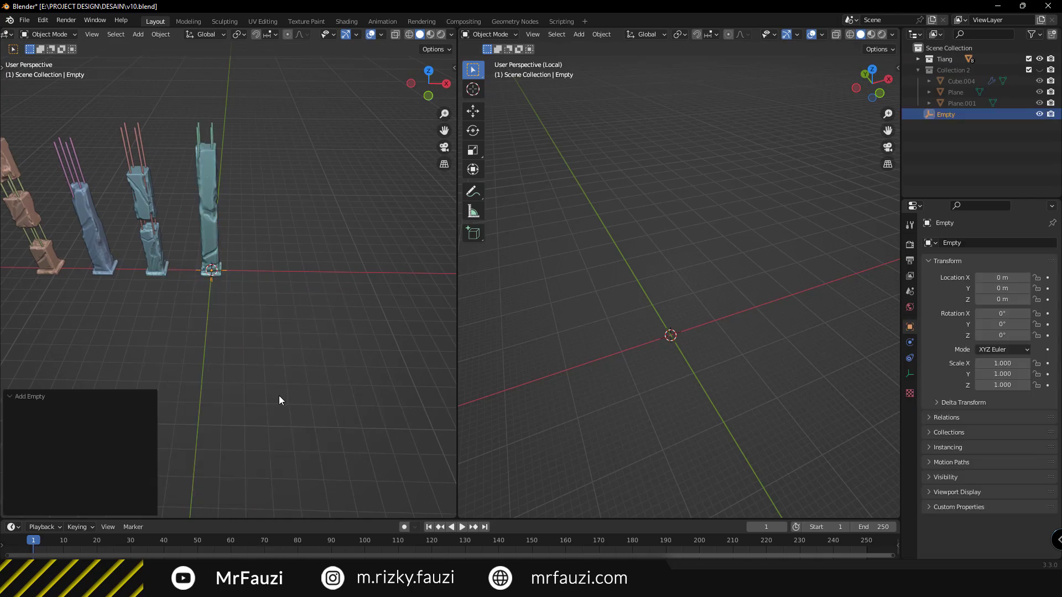
{"action": "scroll", "coordinate": [171, 306], "scroll_direction": "up", "scroll_amount": 5}
{"action": "middle_click_drag", "start_coordinate": [246, 379], "coordinate": [237, 351]}
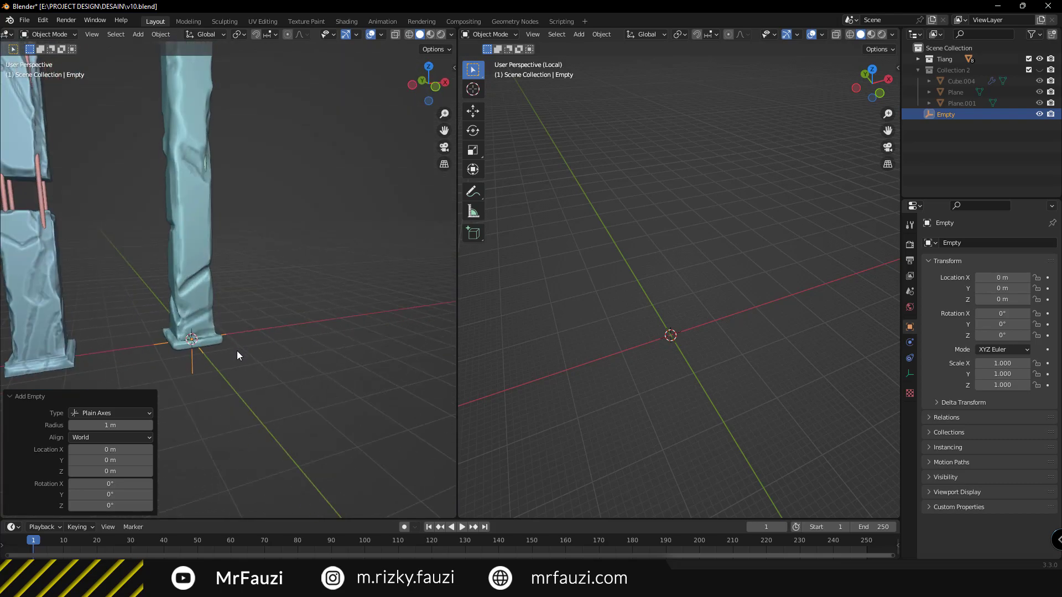
{"action": "key", "text": "s"}
{"action": "left_click", "coordinate": [281, 377]}
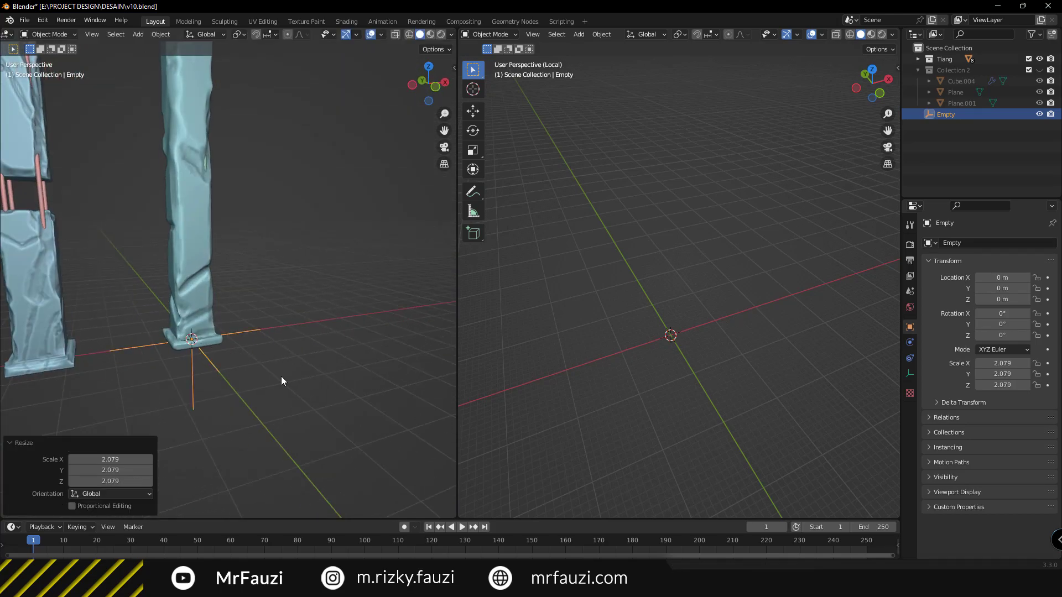
{"action": "key", "text": "KP_1"}
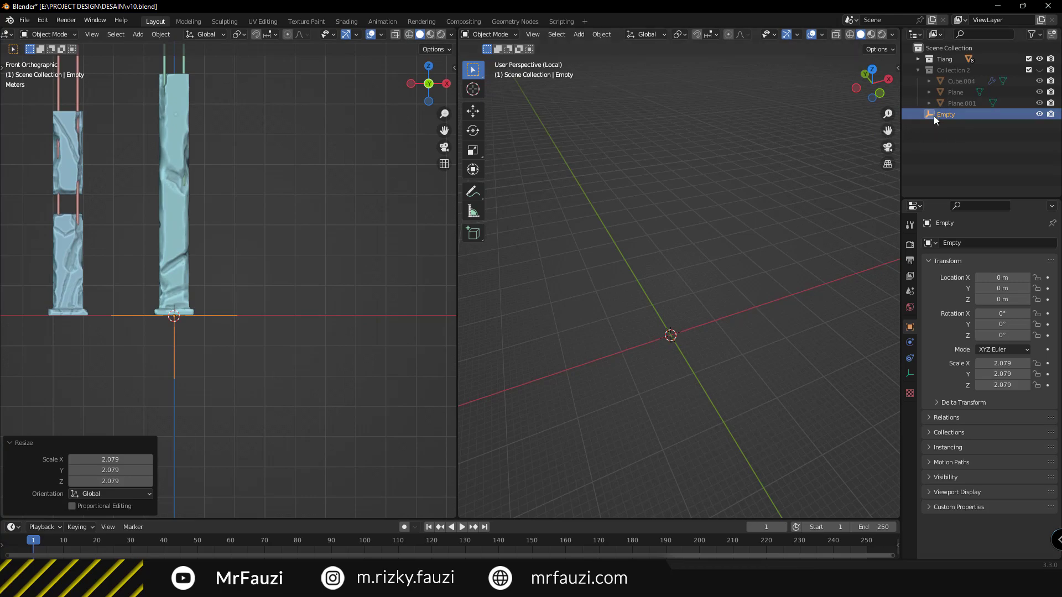
- Move the Empty into the Tiang collection
{"action": "left_click", "coordinate": [917, 59]}
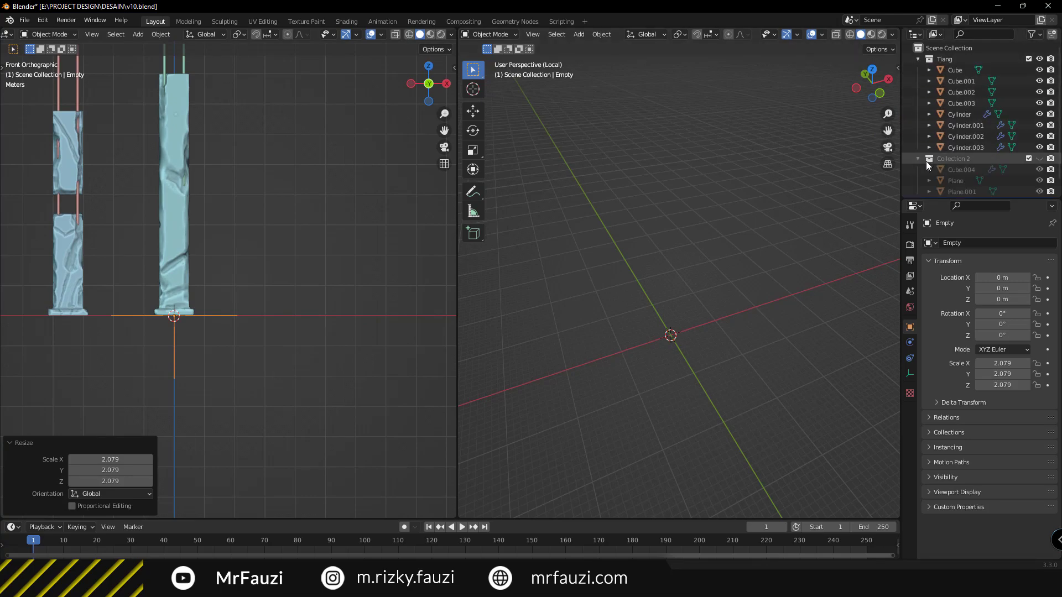
{"action": "scroll", "coordinate": [923, 131], "scroll_direction": "down", "scroll_amount": 2}
{"action": "left_click", "coordinate": [918, 142]}
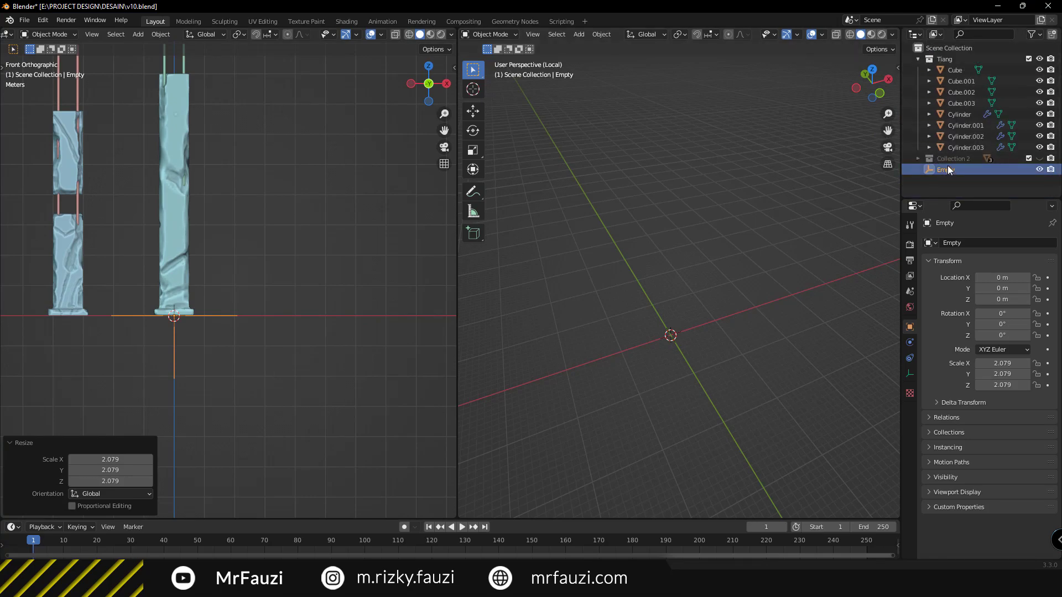
{"action": "left_click_drag", "start_coordinate": [948, 61], "coordinate": [948, 61]}
- Parent pillar Cube and its rebar Cylinder.003 to the Empty
{"action": "mouse_move", "coordinate": [310, 354]}
{"action": "middle_mouse_down"}
{"action": "mouse_move", "coordinate": [184, 327]}
{"action": "mouse_move", "coordinate": [226, 314]}
{"action": "mouse_move", "coordinate": [204, 240]}
{"action": "middle_mouse_up"}
{"action": "left_click", "coordinate": [166, 312]}
{"action": "left_click", "coordinate": [200, 119], "text": "shift"}
{"action": "left_click", "coordinate": [206, 172], "text": "shift"}
{"action": "middle_click_drag", "start_coordinate": [205, 172], "coordinate": [235, 416]}
{"action": "left_click", "coordinate": [235, 417], "text": "shift"}
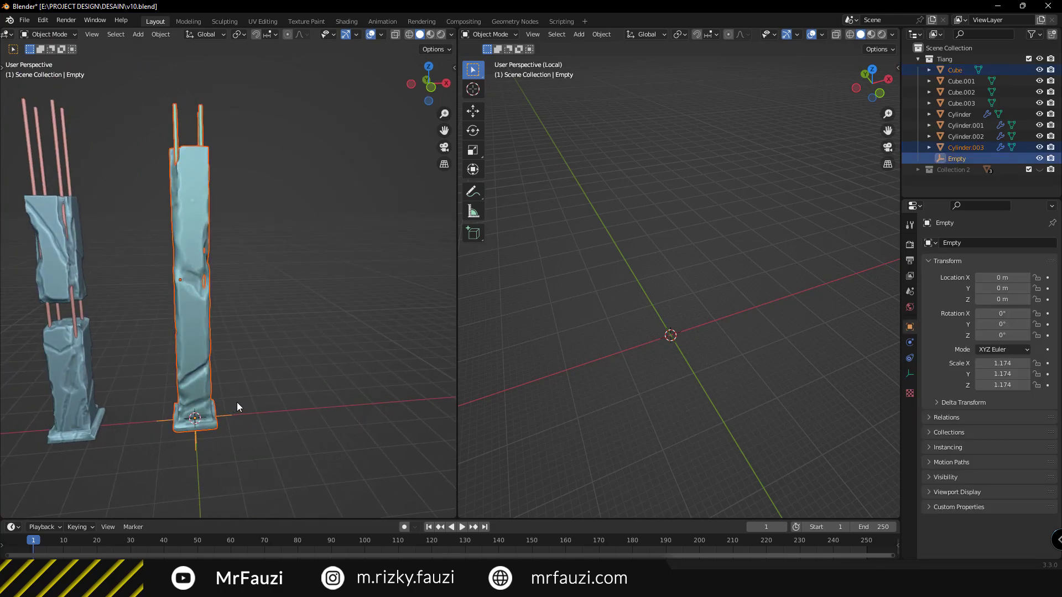
{"action": "key", "text": "ctrl+p"}
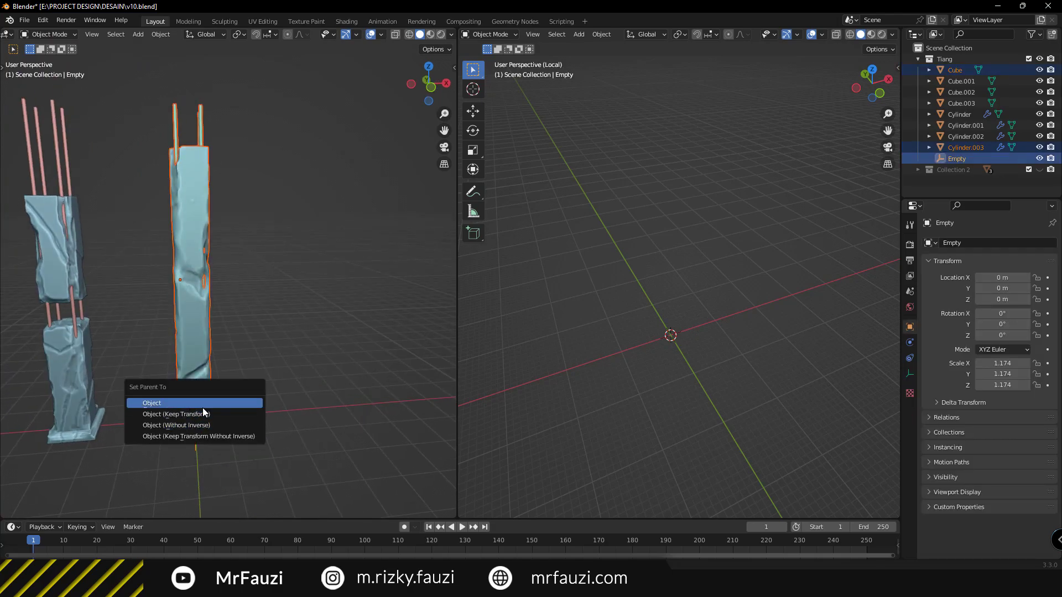
{"action": "left_click", "coordinate": [203, 407]}
- Test the parenting by grabbing the Empty and cancelling the move
{"action": "mouse_move", "coordinate": [202, 407]}
{"action": "middle_mouse_down"}
{"action": "mouse_move", "coordinate": [221, 381]}
{"action": "mouse_move", "coordinate": [212, 378]}
{"action": "mouse_move", "coordinate": [225, 427]}
{"action": "middle_mouse_up"}
{"action": "left_click", "coordinate": [221, 380]}
{"action": "left_click", "coordinate": [213, 378]}
{"action": "key", "text": "g"}
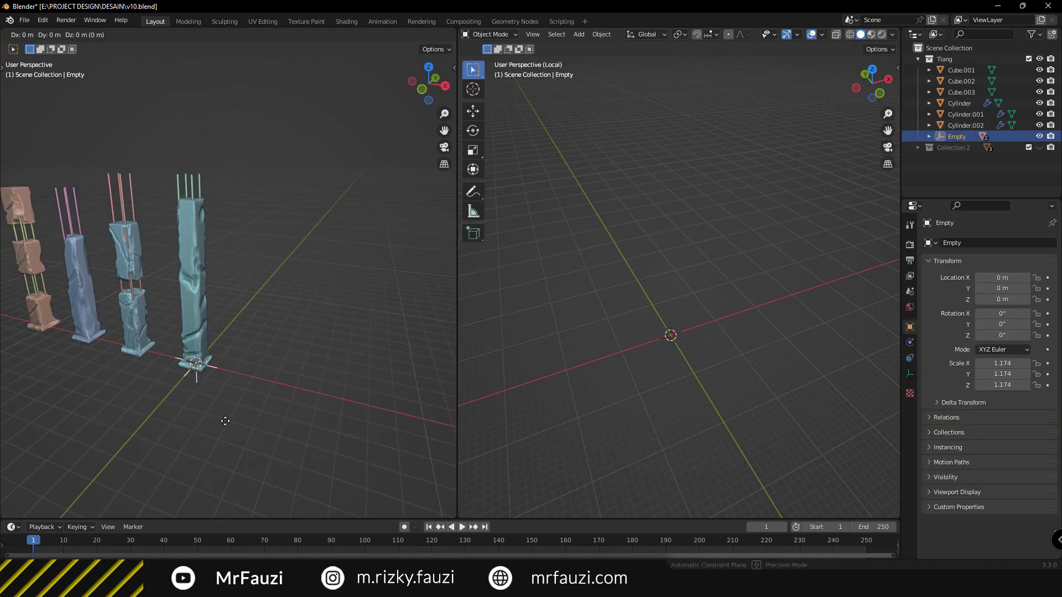
{"action": "right_click", "coordinate": [256, 375]}
{"action": "mouse_move", "coordinate": [257, 374]}
{"action": "middle_mouse_down"}
{"action": "mouse_move", "coordinate": [187, 380]}
{"action": "mouse_move", "coordinate": [264, 372]}
{"action": "middle_mouse_up"}
{"action": "scroll", "coordinate": [249, 369], "scroll_direction": "up", "scroll_amount": 3}
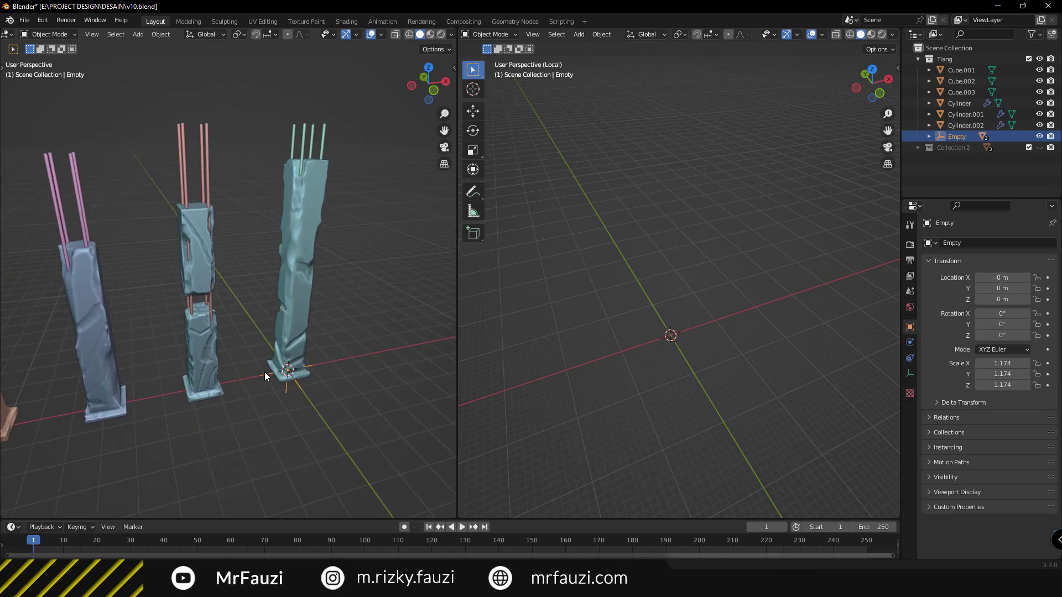
- Add a Plain Axes empty, Empty.001, at the middle pillar Cube.001
{"action": "left_click", "coordinate": [198, 371]}
{"action": "middle_click_drag", "start_coordinate": [200, 404], "coordinate": [190, 393]}
{"action": "key", "text": "shift+a"}
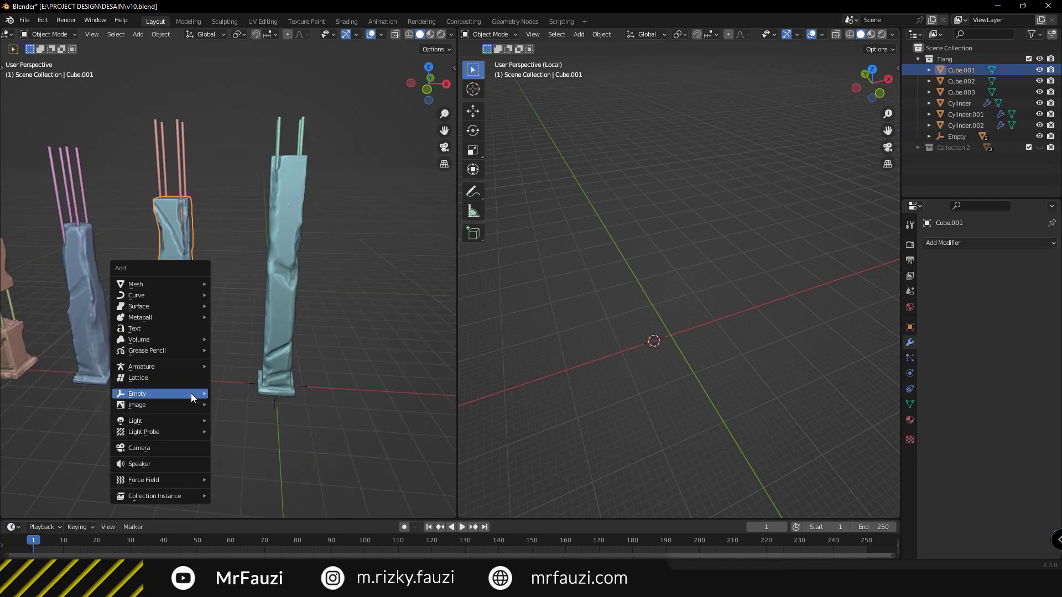
{"action": "left_click", "coordinate": [247, 395]}
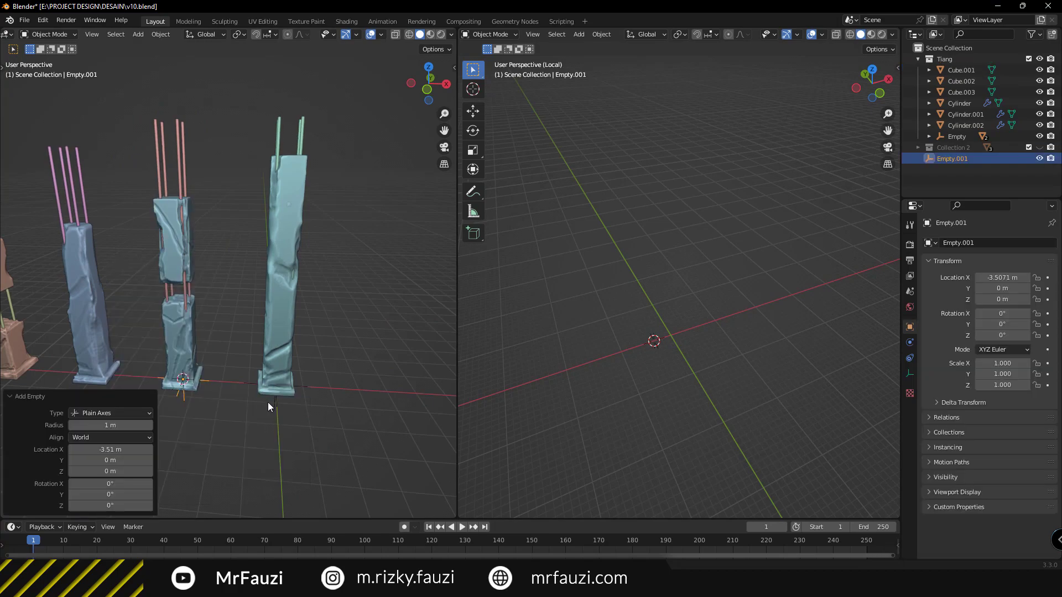
{"action": "scroll", "coordinate": [331, 348], "scroll_direction": "up", "scroll_amount": 3}
{"action": "scroll", "coordinate": [344, 344], "scroll_direction": "down", "scroll_amount": 4}
{"action": "middle_click_drag", "start_coordinate": [319, 365], "coordinate": [246, 251]}
- Parent the middle pillar and its rods to Empty.001, then show the right view as wireframe
{"action": "left_click", "coordinate": [260, 216]}
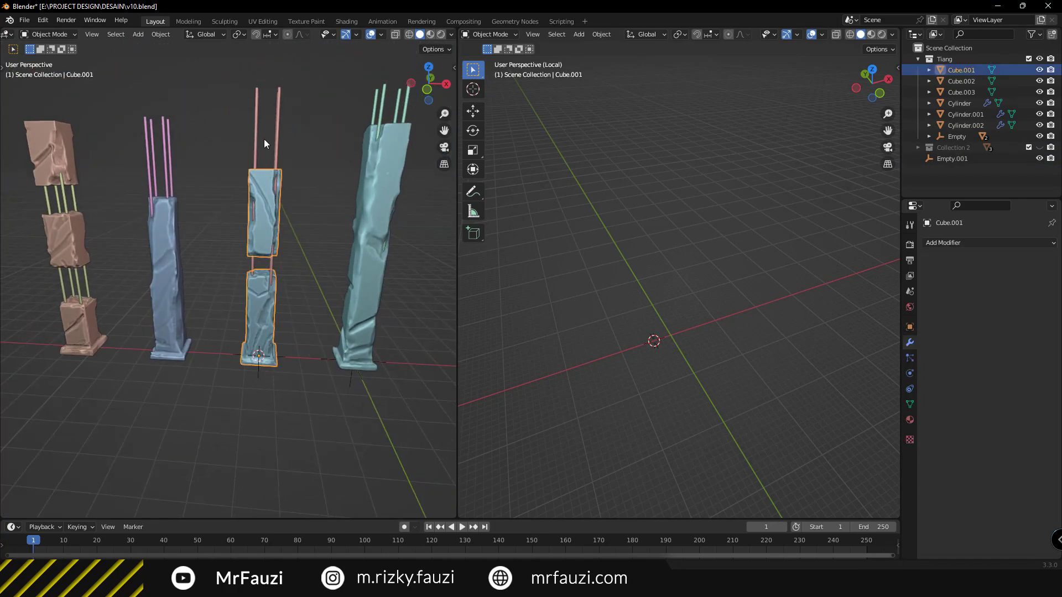
{"action": "left_click", "coordinate": [256, 138], "text": "shift"}
{"action": "left_click", "coordinate": [283, 357], "text": "shift"}
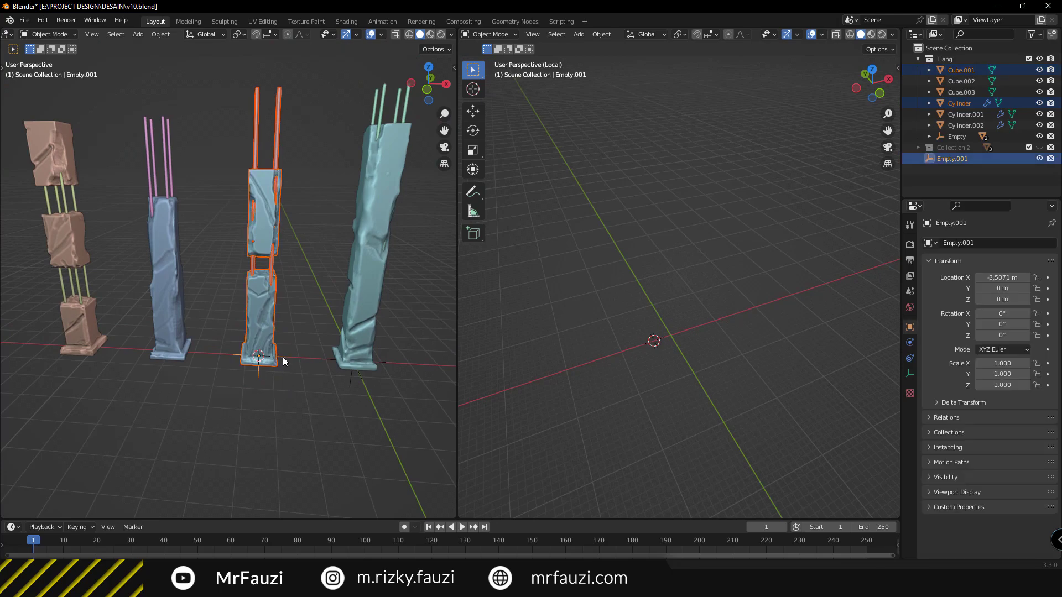
{"action": "key", "text": "ctrl+p"}
{"action": "left_click", "coordinate": [284, 357]}
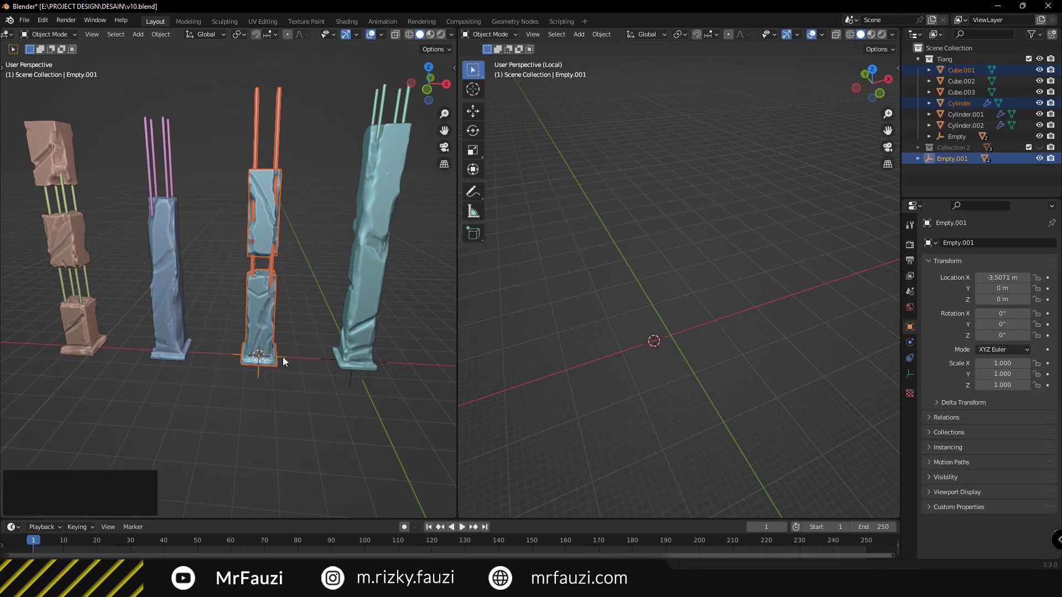
{"action": "left_click", "coordinate": [167, 312]}
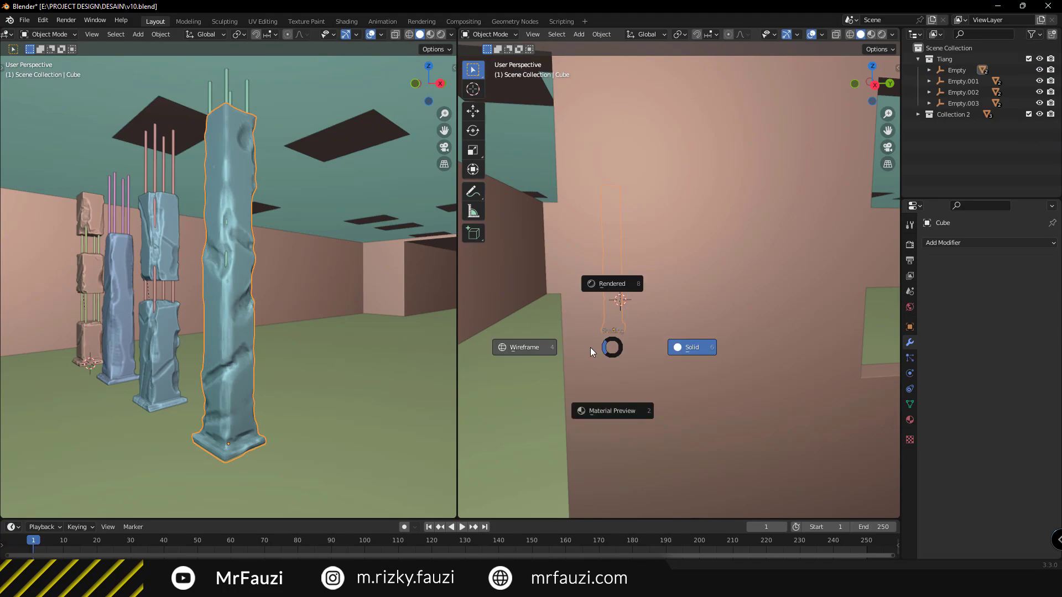
{"action": "left_click", "coordinate": [589, 348]}
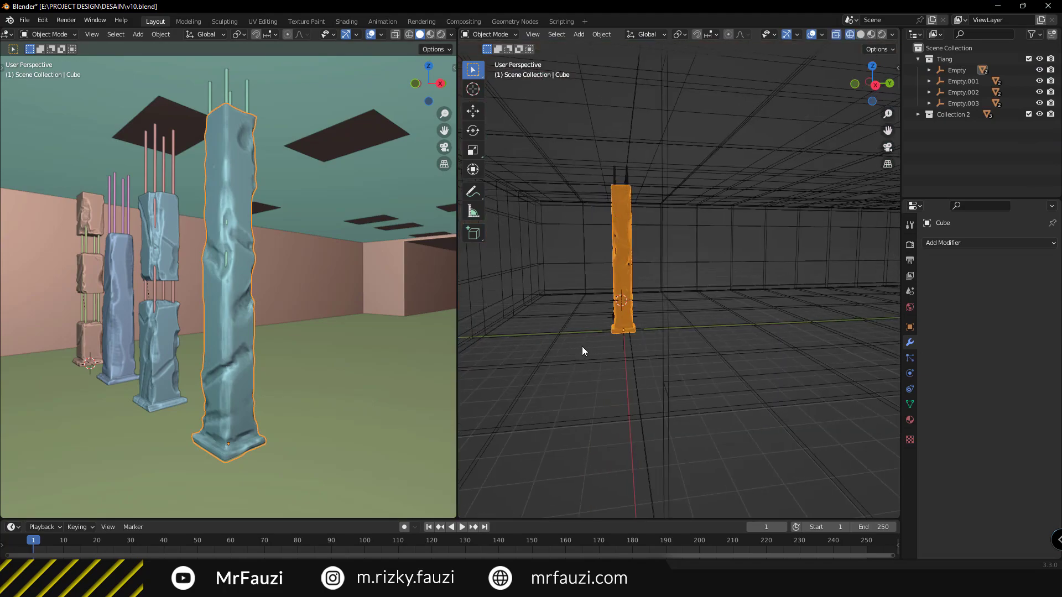
- In Top view, move the first pillar's Empty about 7.2 m along X
{"action": "left_click", "coordinate": [621, 346]}
{"action": "middle_click_drag", "start_coordinate": [620, 346], "coordinate": [642, 358]}
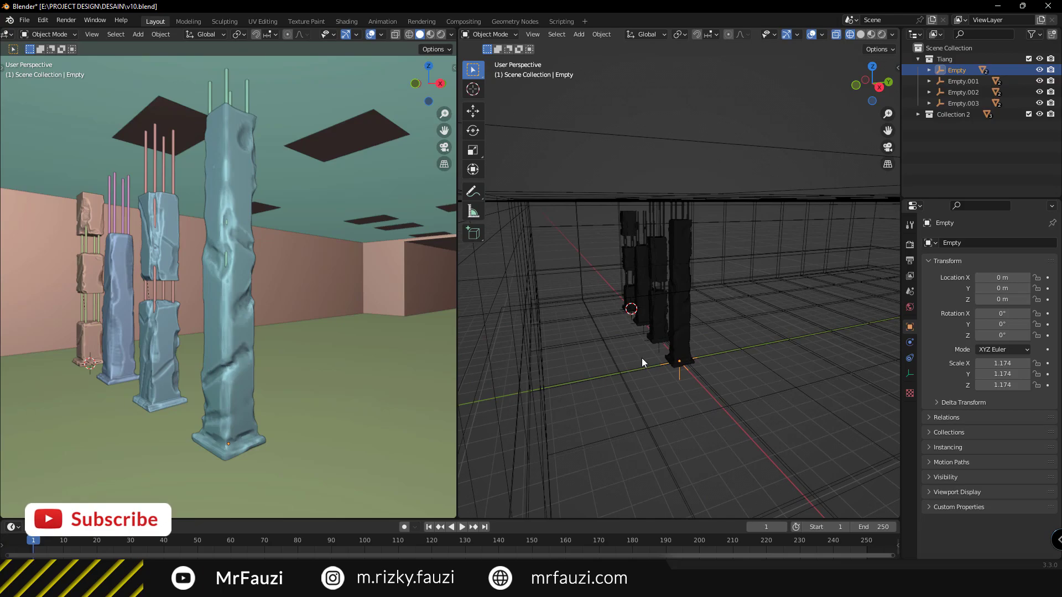
{"action": "key", "text": "KP_7"}
{"action": "mouse_move", "coordinate": [741, 357]}
{"action": "middle_mouse_down", "text": "shift"}
{"action": "mouse_move", "coordinate": [655, 348]}
{"action": "mouse_move", "coordinate": [617, 363]}
{"action": "middle_mouse_up", "text": "shift"}
{"action": "scroll", "coordinate": [655, 349], "scroll_direction": "up", "scroll_amount": 3}
{"action": "key", "text": "g"}
{"action": "key", "text": "x"}
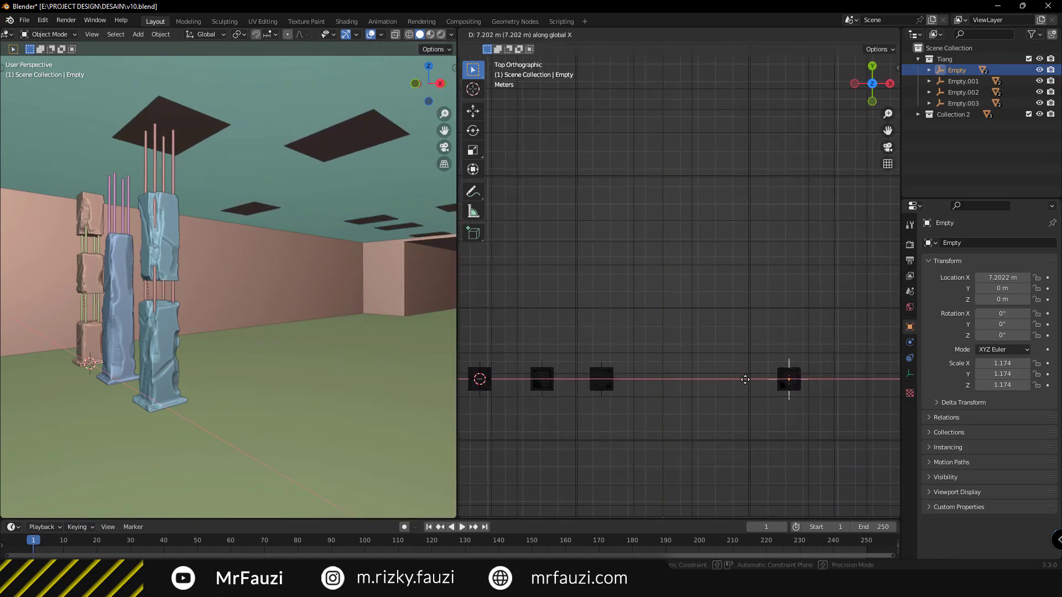
{"action": "left_click", "coordinate": [745, 380]}
- Select the pillar rig, duplicate it, and slide the copy along Y
{"action": "scroll", "coordinate": [610, 300], "scroll_direction": "down", "scroll_amount": 3}
{"action": "scroll", "coordinate": [240, 318], "scroll_direction": "up", "scroll_amount": 3}
{"action": "scroll", "coordinate": [280, 324], "scroll_direction": "up", "scroll_amount": 4}
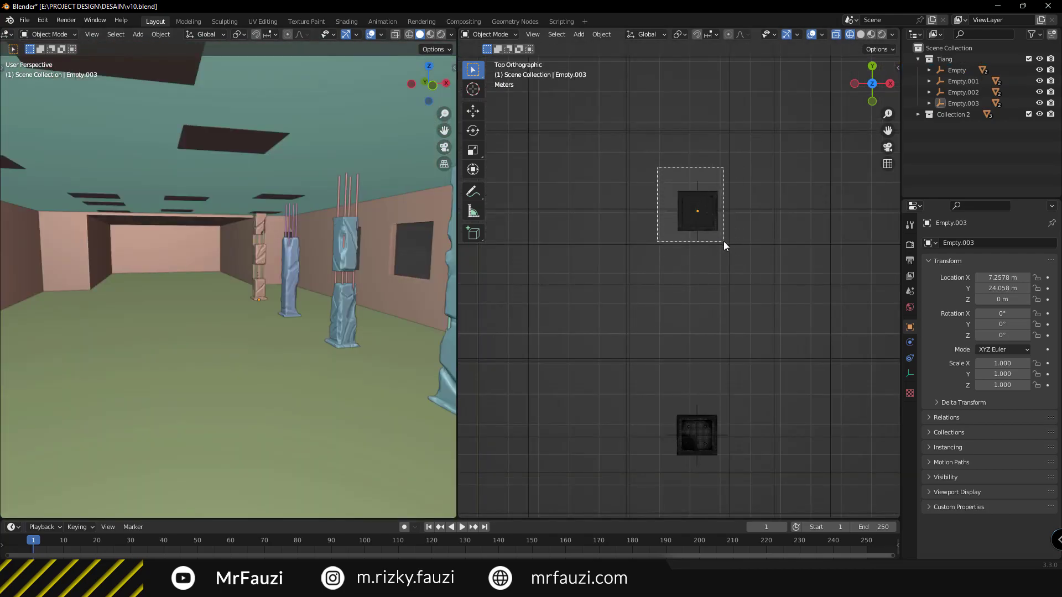
{"action": "left_click_drag", "start_coordinate": [734, 258], "coordinate": [725, 238]}
{"action": "left_click", "coordinate": [640, 214]}
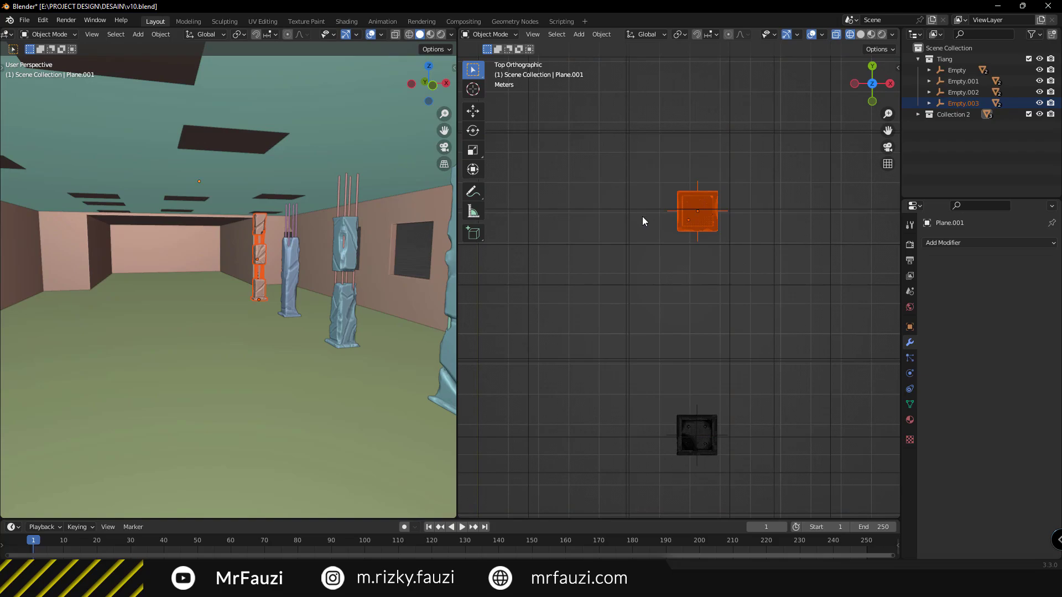
{"action": "scroll", "coordinate": [643, 216], "scroll_direction": "down", "scroll_amount": 2}
{"action": "middle_click_drag", "start_coordinate": [716, 277], "coordinate": [679, 383], "text": "shift"}
{"action": "key", "text": "shift+d"}
{"action": "key", "text": "y"}
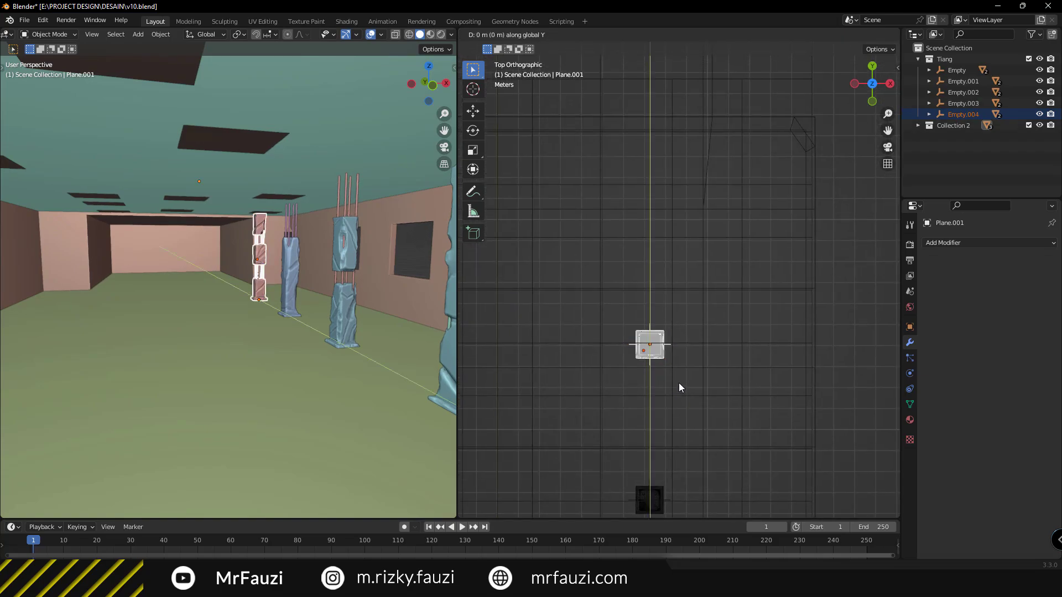
- Place the copied pillar rig Empty.004 at 8.0288 m along Y and survey the pillar row
{"action": "left_click", "coordinate": [690, 215]}
{"action": "mouse_move", "coordinate": [268, 309]}
{"action": "middle_mouse_down"}
{"action": "mouse_move", "coordinate": [329, 289]}
{"action": "mouse_move", "coordinate": [266, 310]}
{"action": "mouse_move", "coordinate": [323, 321]}
{"action": "middle_mouse_up"}
{"action": "scroll", "coordinate": [640, 321], "scroll_direction": "down", "scroll_amount": 3}
{"action": "scroll", "coordinate": [642, 320], "scroll_direction": "down", "scroll_amount": 1}
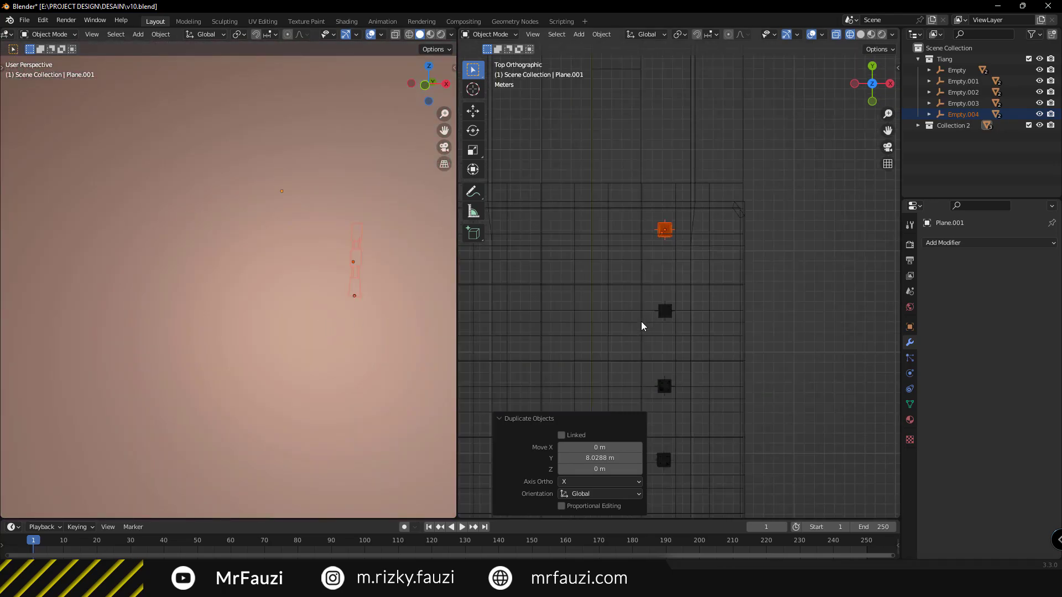
{"action": "scroll", "coordinate": [653, 322], "scroll_direction": "up", "scroll_amount": 3}
{"action": "scroll", "coordinate": [666, 327], "scroll_direction": "down", "scroll_amount": 3}
{"action": "mouse_move", "coordinate": [666, 327]}
{"action": "middle_mouse_down", "text": "shift"}
{"action": "mouse_move", "coordinate": [755, 278]}
{"action": "mouse_move", "coordinate": [772, 203]}
{"action": "middle_mouse_up", "text": "shift"}
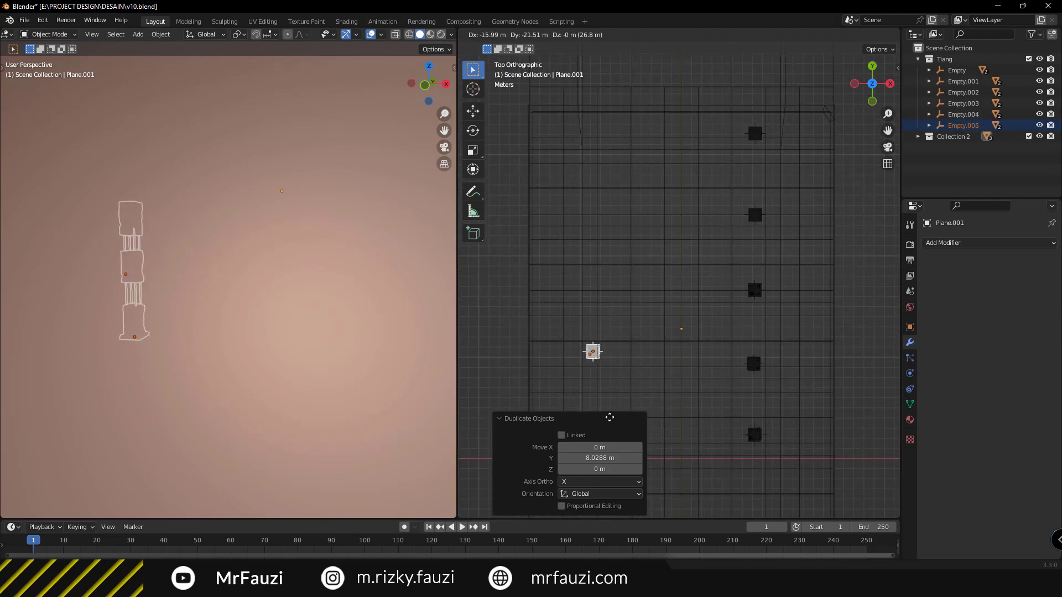
{"action": "middle_click_drag", "start_coordinate": [621, 391], "coordinate": [666, 239], "text": "shift"}
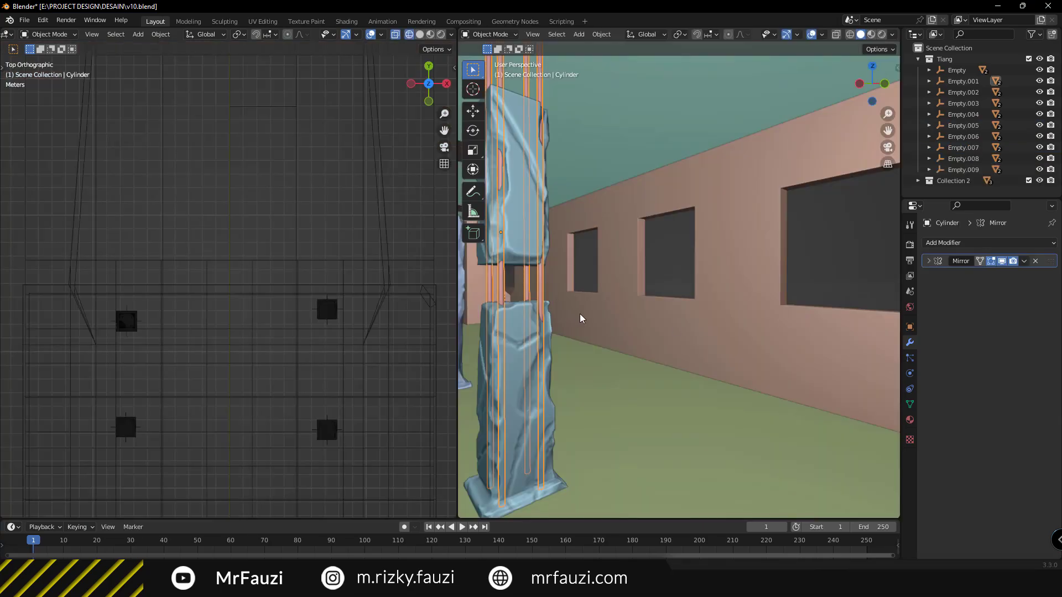
- Apply the rebar's Mirror modifier and enter Edit Mode on its mesh
{"action": "middle_click_drag", "start_coordinate": [580, 313], "coordinate": [887, 233], "text": "shift"}
{"action": "left_click", "coordinate": [1014, 275]}
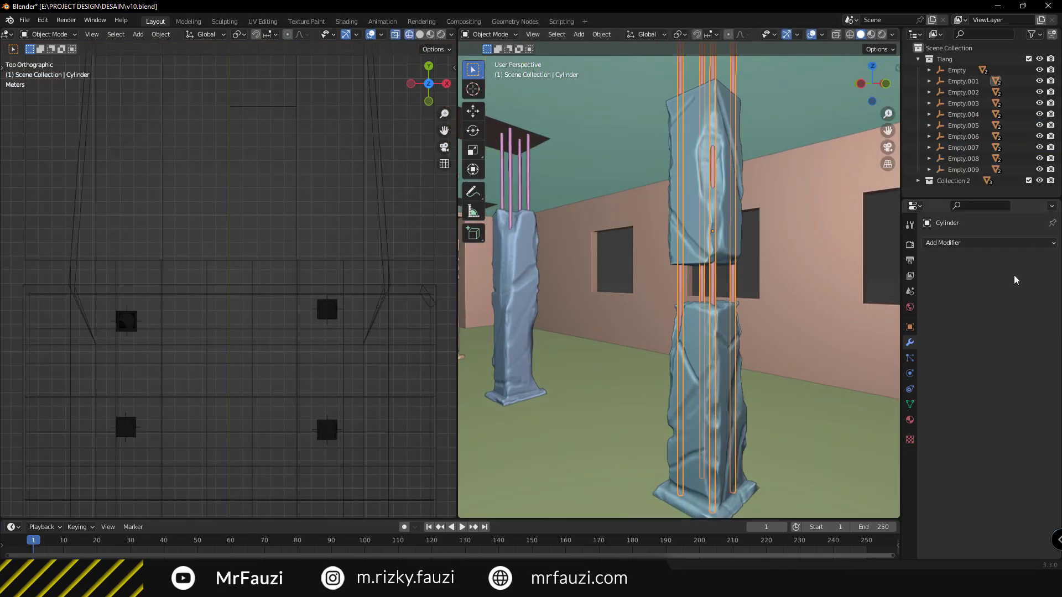
{"action": "key", "text": "Tab"}
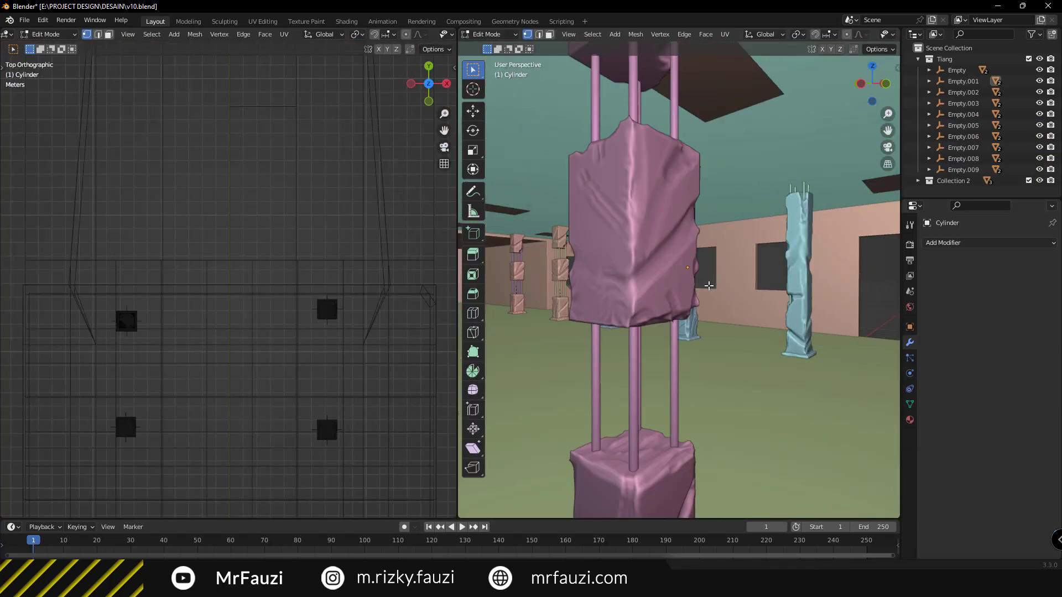
{"action": "scroll", "coordinate": [709, 291], "scroll_direction": "down", "scroll_amount": 6}
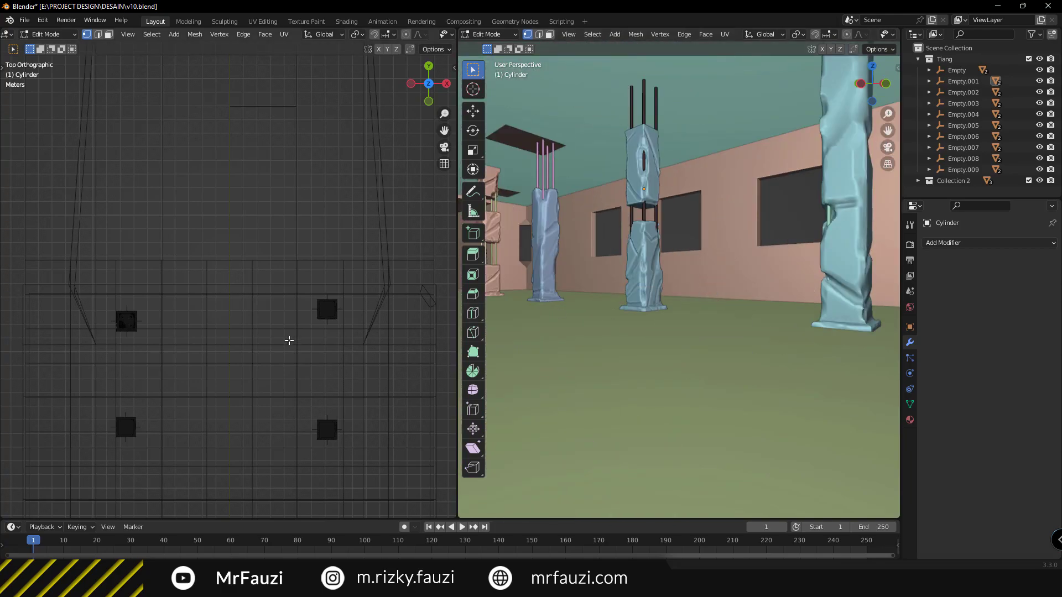
{"action": "scroll", "coordinate": [288, 340], "scroll_direction": "down", "scroll_amount": 3}
{"action": "scroll", "coordinate": [351, 280], "scroll_direction": "up", "scroll_amount": 2}
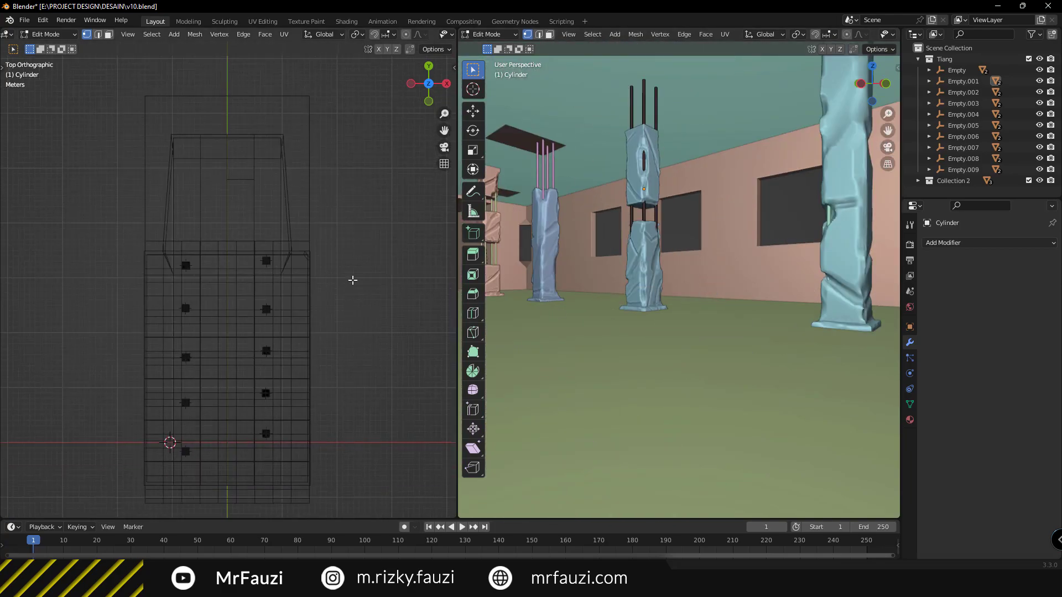
{"action": "scroll", "coordinate": [315, 334], "scroll_direction": "up", "scroll_amount": 4}
{"action": "scroll", "coordinate": [237, 240], "scroll_direction": "up", "scroll_amount": 4}
{"action": "scroll", "coordinate": [314, 195], "scroll_direction": "up", "scroll_amount": 3}
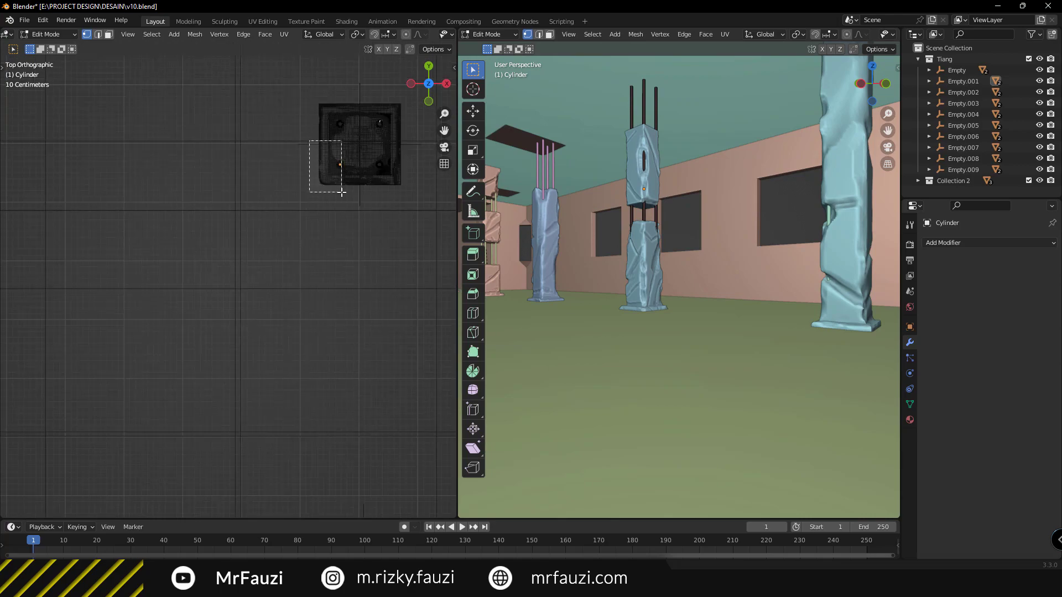
- In wireframe view, box-select one rebar rod and raise it about 3.85 m along Z
{"action": "key", "text": "KP_Decimal"}
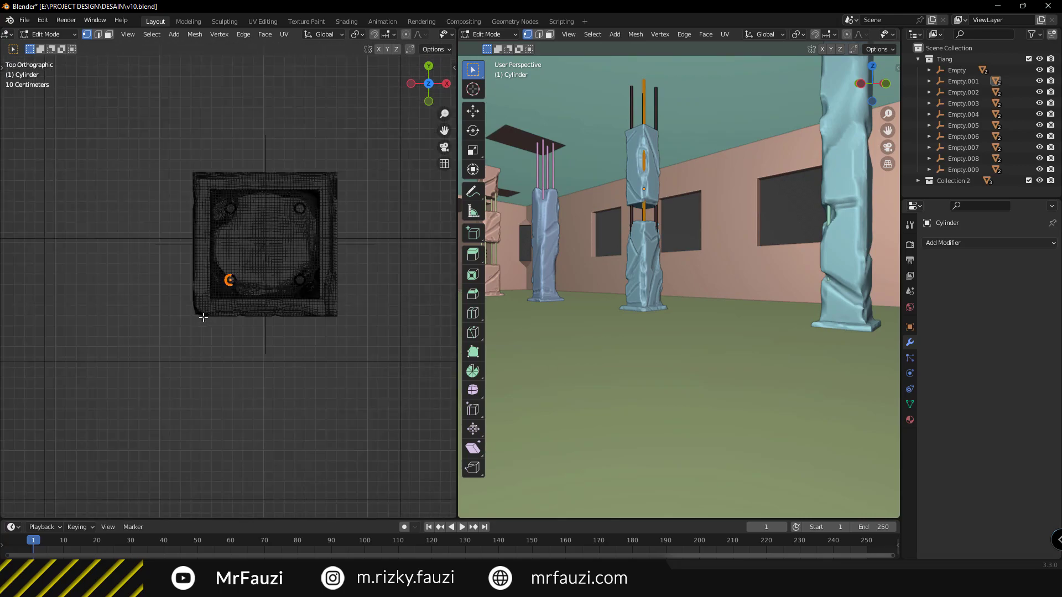
{"action": "mouse_move", "coordinate": [343, 191]}
{"action": "middle_mouse_down"}
{"action": "mouse_move", "coordinate": [256, 370]}
{"action": "mouse_move", "coordinate": [215, 311]}
{"action": "middle_mouse_up"}
{"action": "key", "text": "z"}
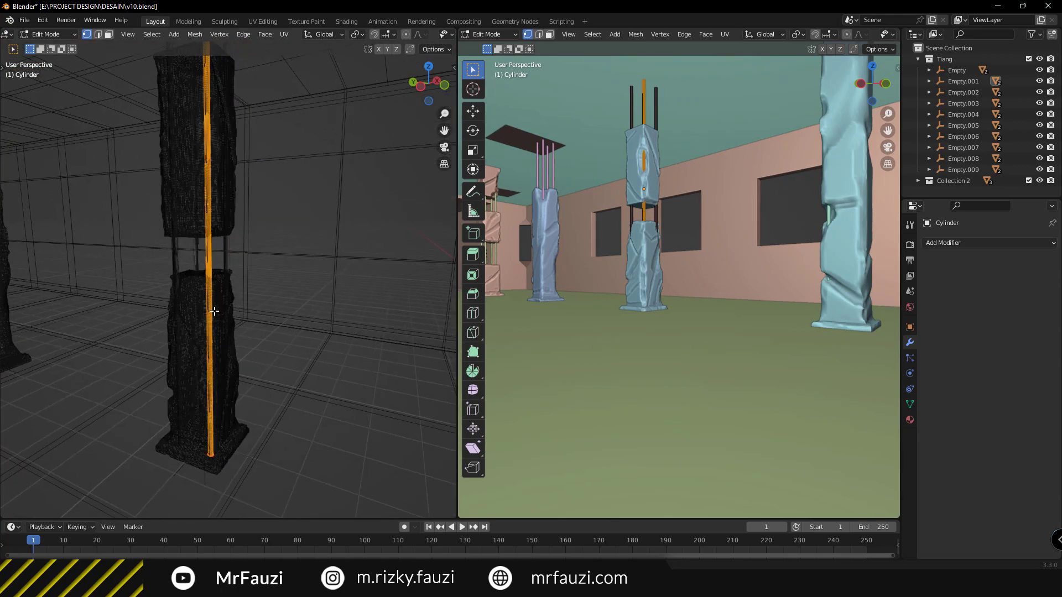
{"action": "left_click", "coordinate": [192, 306]}
{"action": "mouse_move", "coordinate": [230, 367]}
{"action": "middle_mouse_down"}
{"action": "mouse_move", "coordinate": [247, 467]}
{"action": "mouse_move", "coordinate": [191, 420]}
{"action": "middle_mouse_up"}
{"action": "scroll", "coordinate": [173, 391], "scroll_direction": "up", "scroll_amount": 2}
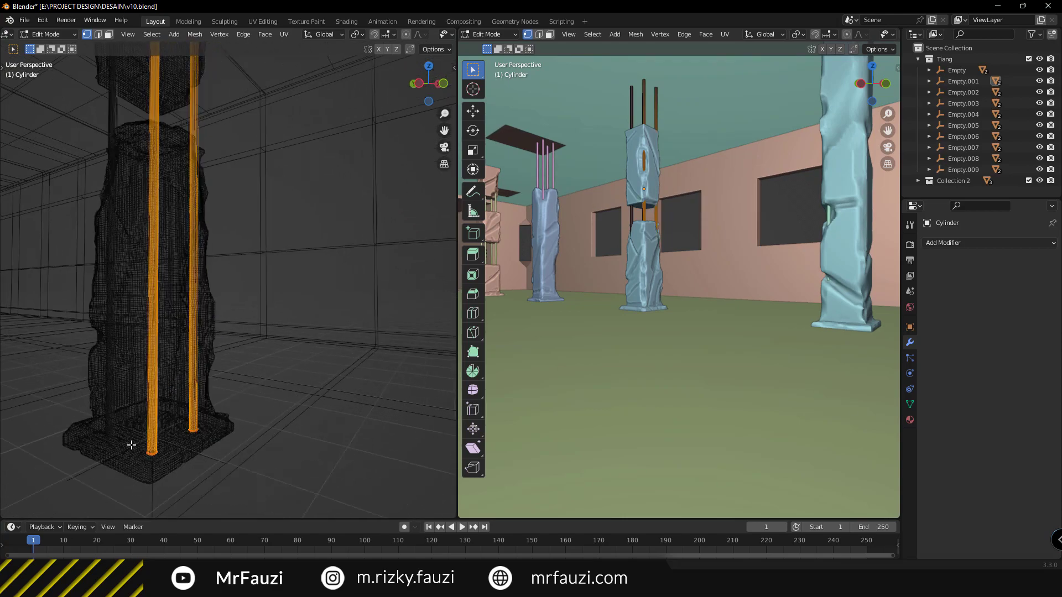
{"action": "left_click_drag", "start_coordinate": [126, 436], "coordinate": [165, 492]}
{"action": "scroll", "coordinate": [175, 421], "scroll_direction": "down", "scroll_amount": 3}
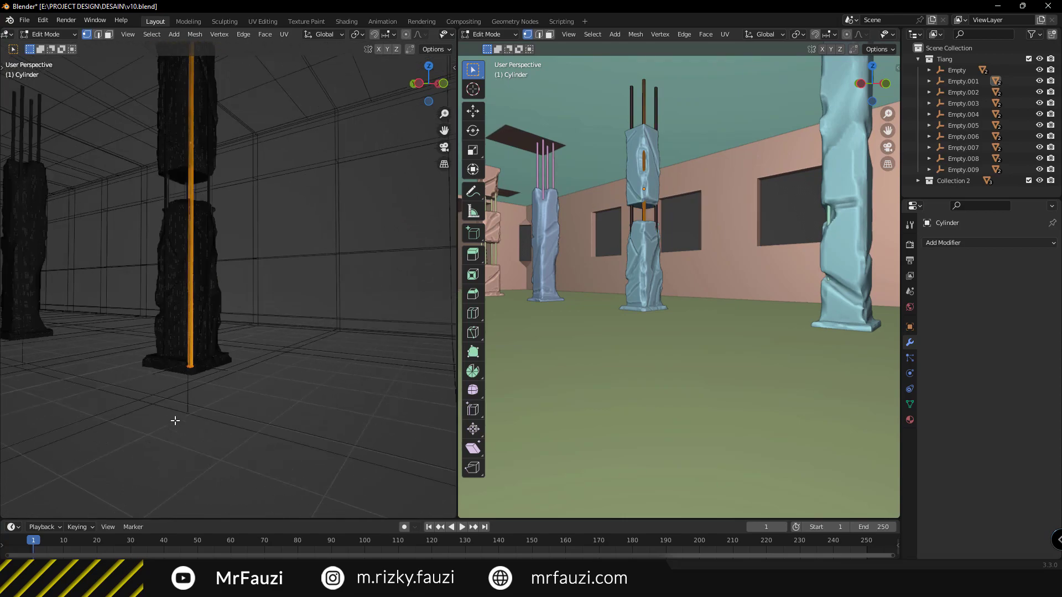
{"action": "left_click", "coordinate": [213, 208]}
- Lower the middle rebar rod along Z
{"action": "middle_click_drag", "start_coordinate": [213, 196], "coordinate": [246, 190]}
{"action": "middle_click_drag", "start_coordinate": [658, 212], "coordinate": [646, 264]}
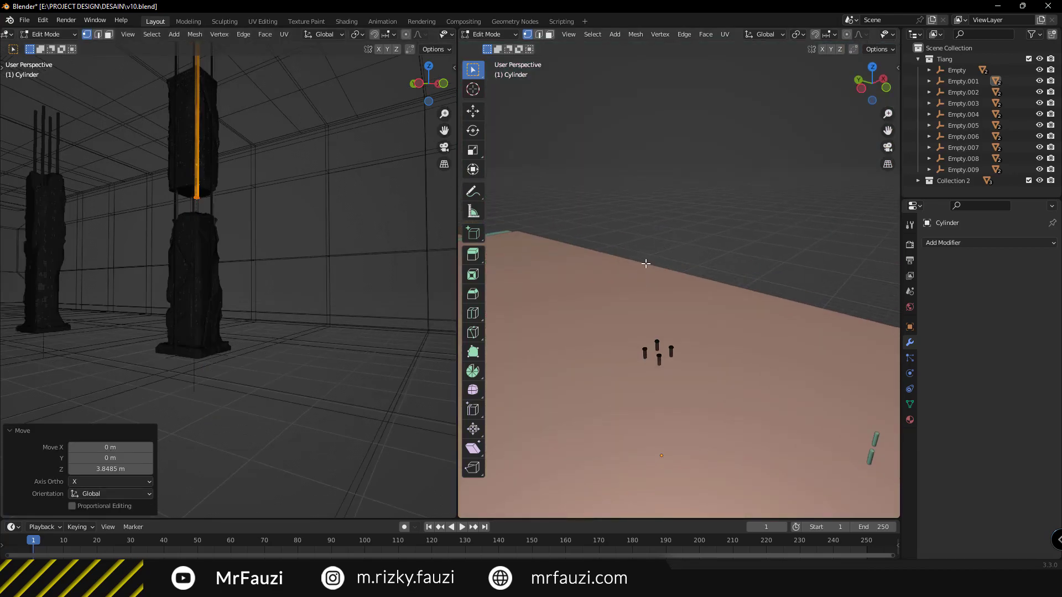
{"action": "scroll", "coordinate": [646, 264], "scroll_direction": "up", "scroll_amount": 5}
{"action": "scroll", "coordinate": [648, 244], "scroll_direction": "up", "scroll_amount": 2}
{"action": "scroll", "coordinate": [652, 221], "scroll_direction": "up", "scroll_amount": 2}
{"action": "scroll", "coordinate": [656, 186], "scroll_direction": "up", "scroll_amount": 3}
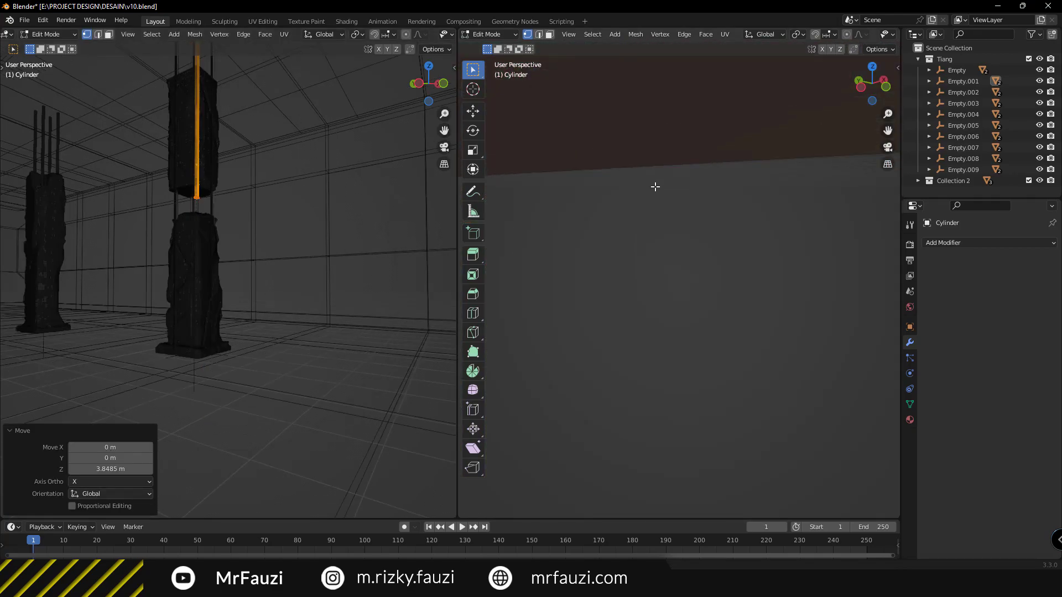
{"action": "scroll", "coordinate": [656, 187], "scroll_direction": "down", "scroll_amount": 5}
{"action": "scroll", "coordinate": [657, 211], "scroll_direction": "down", "scroll_amount": 2}
{"action": "key", "text": "Tab"}
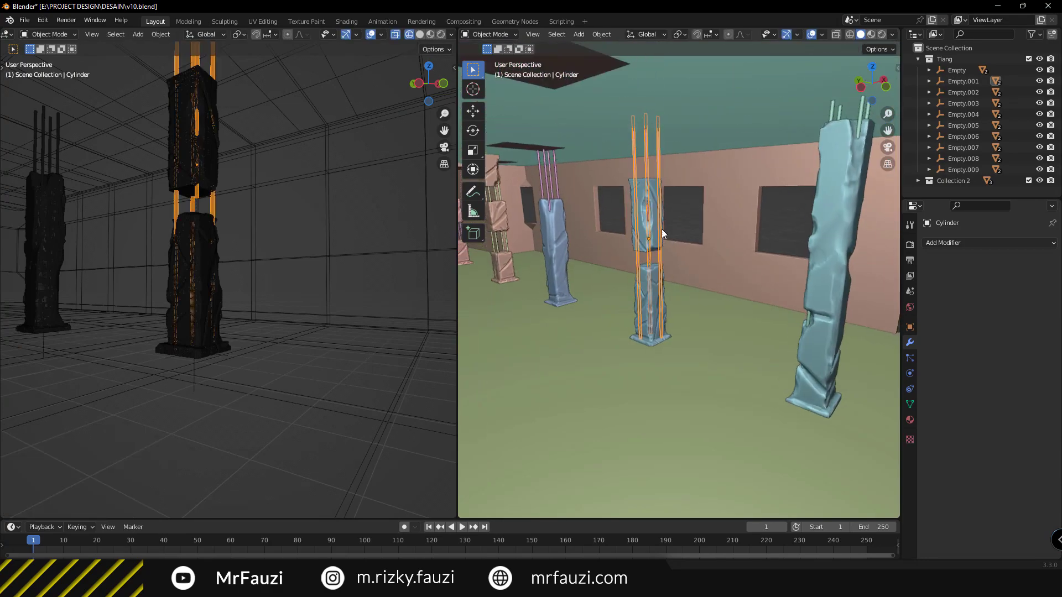
{"action": "key", "text": "Tab"}
{"action": "middle_click_drag", "start_coordinate": [251, 76], "coordinate": [259, 189], "text": "shift"}
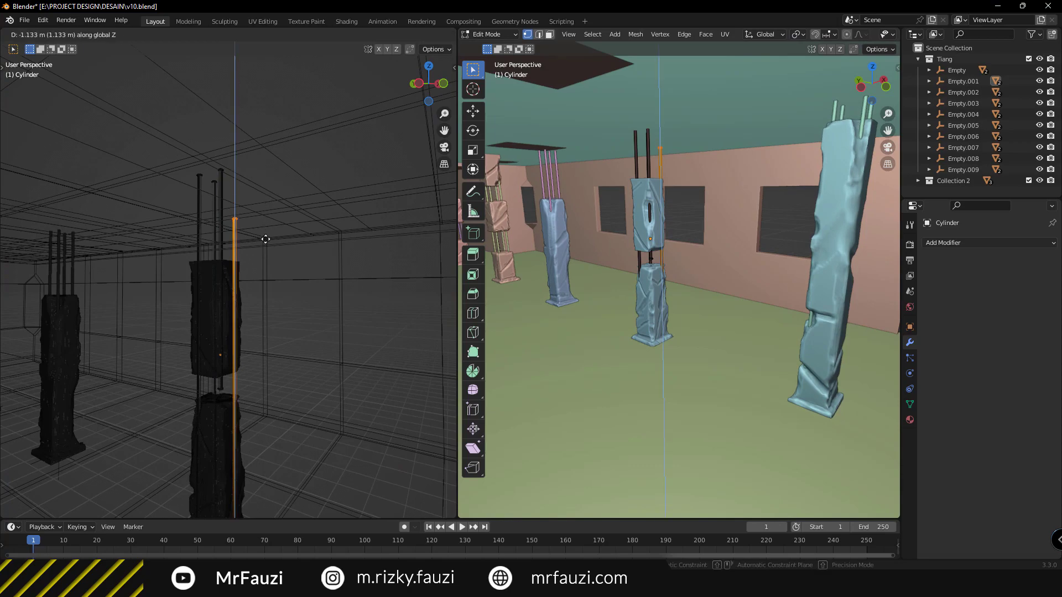
{"action": "left_click", "coordinate": [302, 234]}
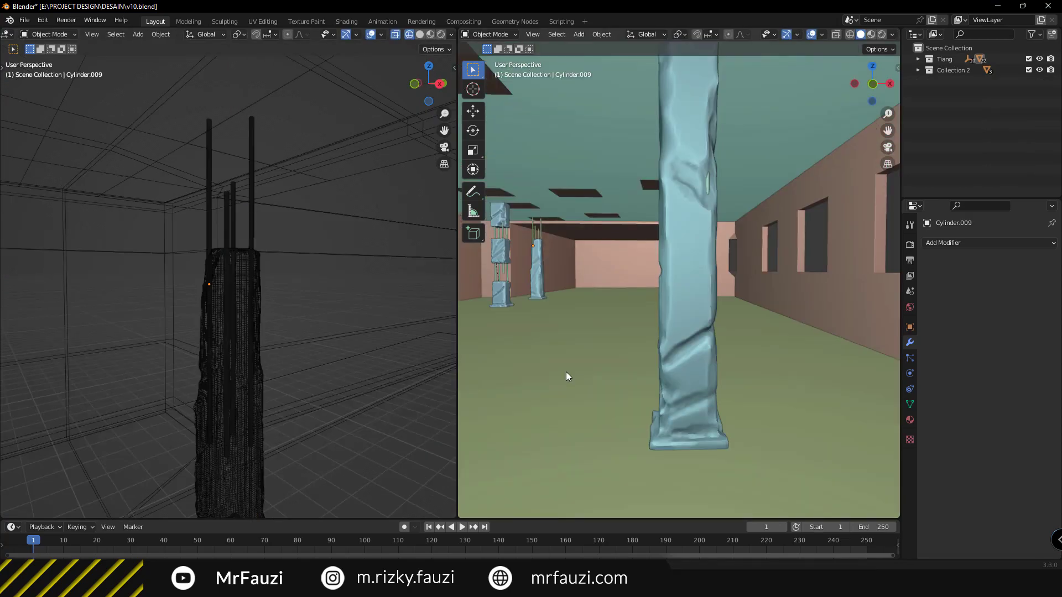
- Select the wall mesh Cube.004 to show its 0.03 m Solidify modifier
{"action": "scroll", "coordinate": [566, 372], "scroll_direction": "up", "scroll_amount": 4}
{"action": "scroll", "coordinate": [602, 377], "scroll_direction": "up", "scroll_amount": 4}
{"action": "scroll", "coordinate": [613, 366], "scroll_direction": "up", "scroll_amount": 5}
{"action": "scroll", "coordinate": [587, 361], "scroll_direction": "down", "scroll_amount": 4}
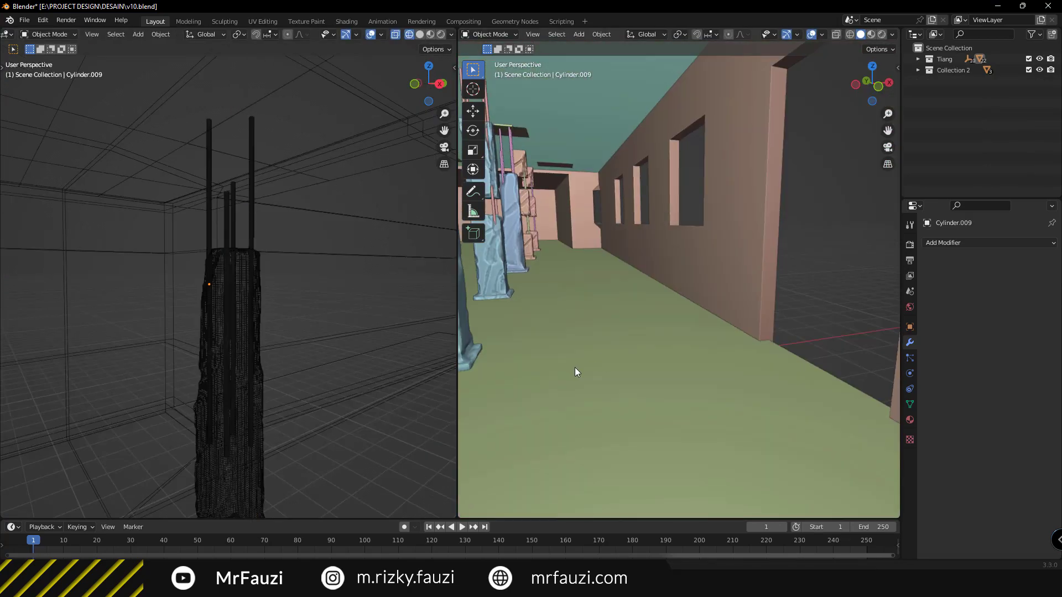
{"action": "scroll", "coordinate": [619, 375], "scroll_direction": "down", "scroll_amount": 3}
{"action": "scroll", "coordinate": [630, 387], "scroll_direction": "up", "scroll_amount": 3}
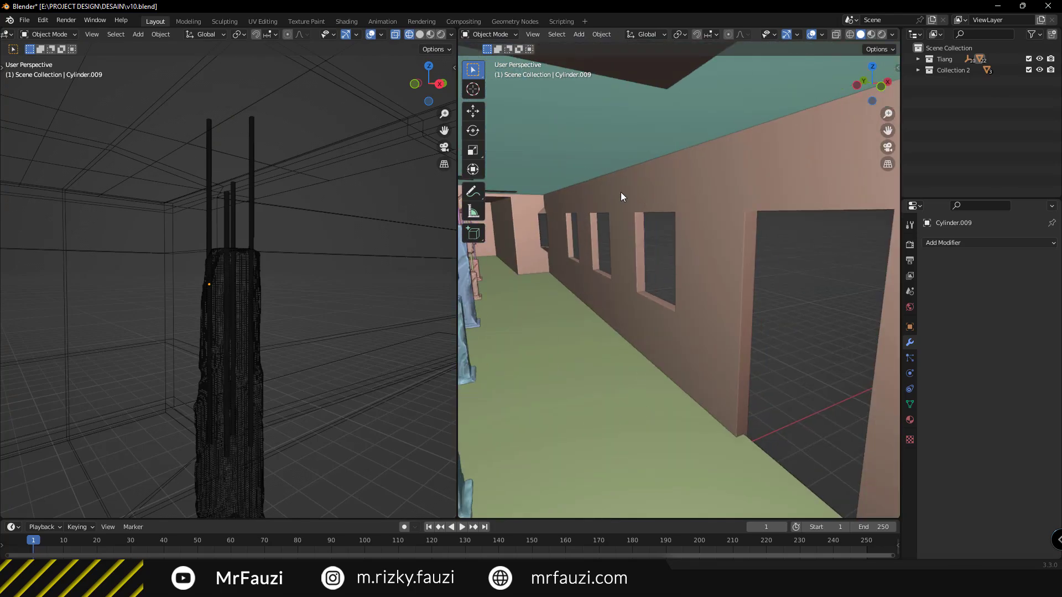
{"action": "scroll", "coordinate": [621, 191], "scroll_direction": "down", "scroll_amount": 2}
{"action": "scroll", "coordinate": [760, 333], "scroll_direction": "down", "scroll_amount": 3}
{"action": "scroll", "coordinate": [662, 294], "scroll_direction": "up", "scroll_amount": 5}
{"action": "scroll", "coordinate": [736, 271], "scroll_direction": "down", "scroll_amount": 4}
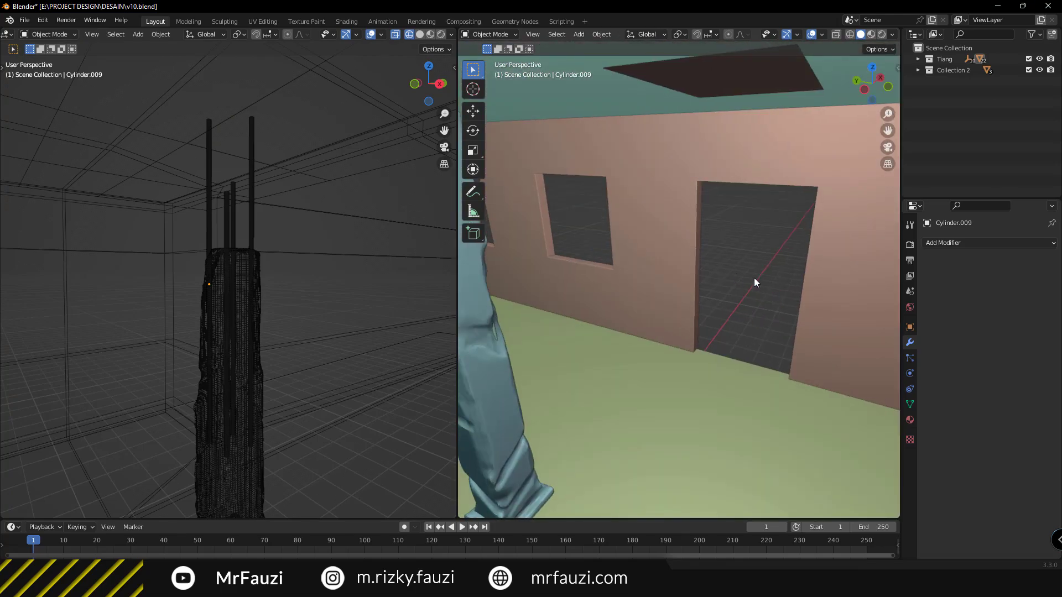
{"action": "left_click", "coordinate": [754, 278]}
{"action": "scroll", "coordinate": [719, 293], "scroll_direction": "up", "scroll_amount": 4}
{"action": "scroll", "coordinate": [609, 304], "scroll_direction": "down", "scroll_amount": 8}
{"action": "scroll", "coordinate": [663, 326], "scroll_direction": "up", "scroll_amount": 3}
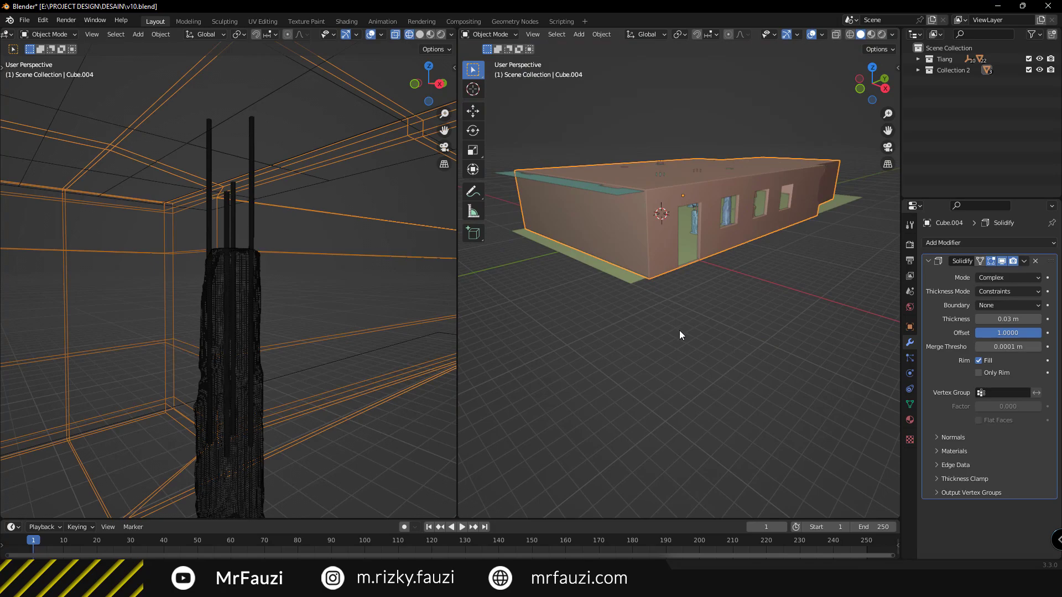
- From the Right view, move a band of wall edges 0.597 m along Y
{"action": "key", "text": "KP_3"}
{"action": "key", "text": "Tab"}
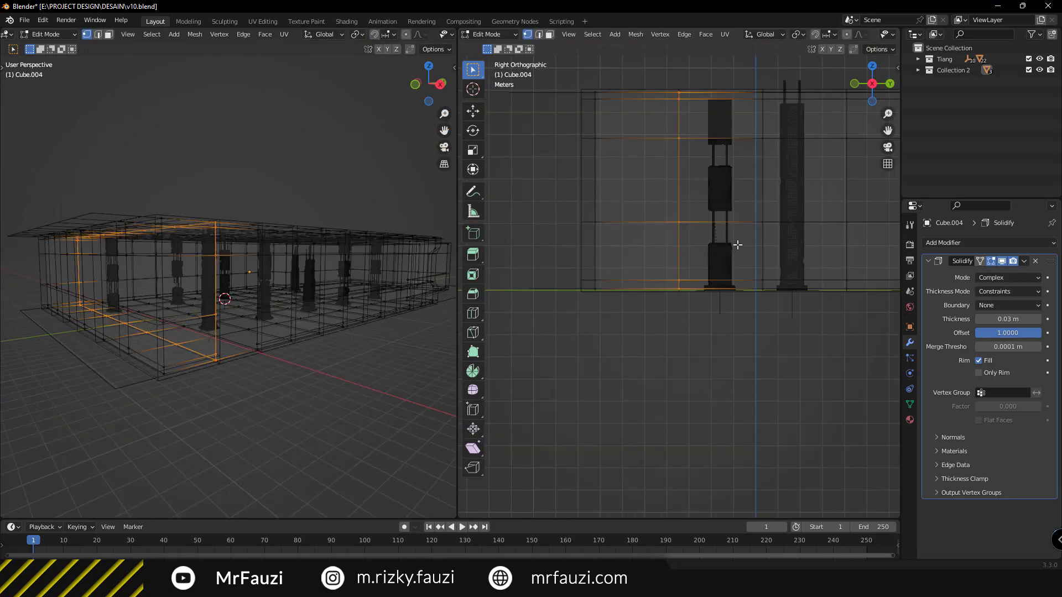
{"action": "key", "text": "y"}
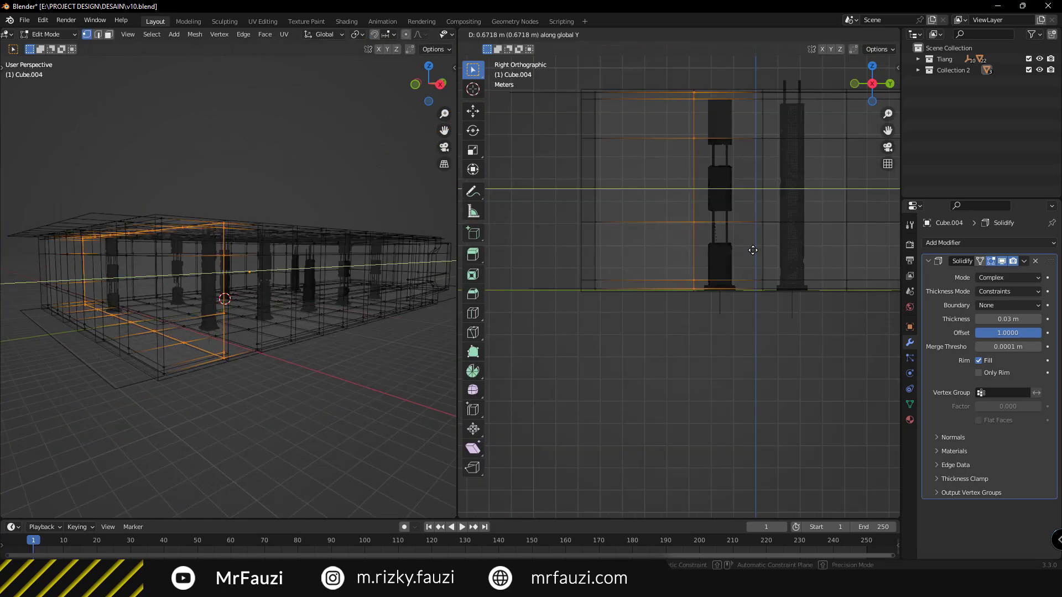
{"action": "left_click", "coordinate": [751, 250]}
{"action": "mouse_move", "coordinate": [321, 273]}
{"action": "middle_mouse_down"}
{"action": "mouse_move", "coordinate": [326, 301]}
{"action": "mouse_move", "coordinate": [134, 259]}
{"action": "middle_mouse_up"}
{"action": "key", "text": "alt+z"}
{"action": "scroll", "coordinate": [134, 259], "scroll_direction": "up", "scroll_amount": 5}
{"action": "scroll", "coordinate": [139, 266], "scroll_direction": "up", "scroll_amount": 3}
{"action": "scroll", "coordinate": [141, 271], "scroll_direction": "down", "scroll_amount": 4}
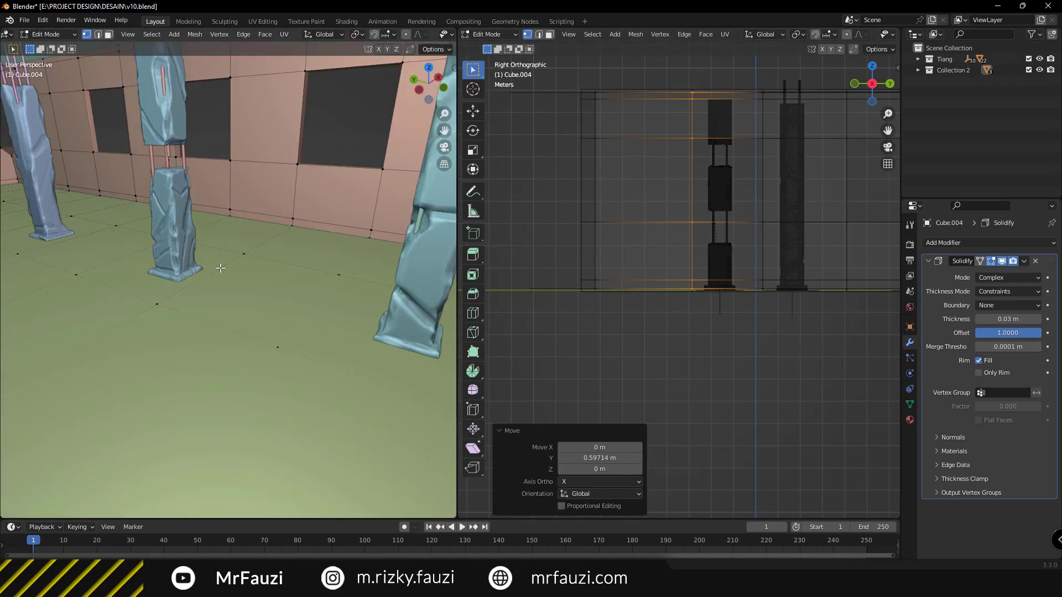
{"action": "scroll", "coordinate": [145, 279], "scroll_direction": "up", "scroll_amount": 2}
- Return to Object Mode and start adding a new mesh object
{"action": "key", "text": "Tab"}
{"action": "scroll", "coordinate": [166, 285], "scroll_direction": "up", "scroll_amount": 3}
{"action": "mouse_move", "coordinate": [188, 290]}
{"action": "middle_mouse_down"}
{"action": "mouse_move", "coordinate": [233, 281]}
{"action": "mouse_move", "coordinate": [204, 277]}
{"action": "middle_mouse_up"}
{"action": "scroll", "coordinate": [154, 324], "scroll_direction": "up", "scroll_amount": 5}
{"action": "scroll", "coordinate": [160, 318], "scroll_direction": "down", "scroll_amount": 4}
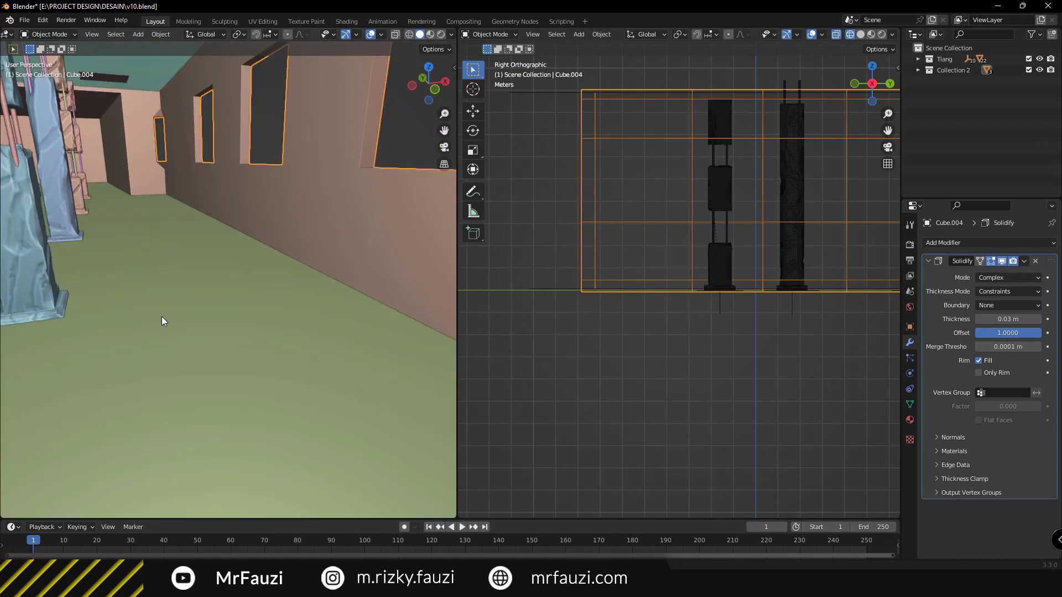
{"action": "key", "text": "shift+a"}
- Add a new cube and, in X-ray front view, scale it down
{"action": "left_click", "coordinate": [236, 44]}
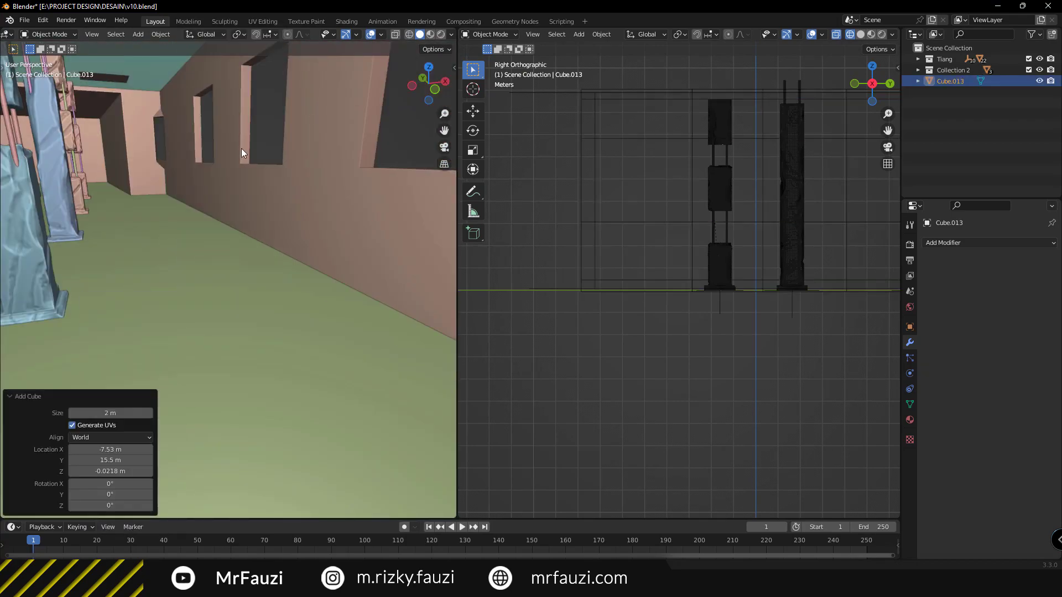
{"action": "key", "text": "KP_Decimal"}
{"action": "scroll", "coordinate": [241, 230], "scroll_direction": "up", "scroll_amount": 2}
{"action": "scroll", "coordinate": [241, 231], "scroll_direction": "down", "scroll_amount": 4}
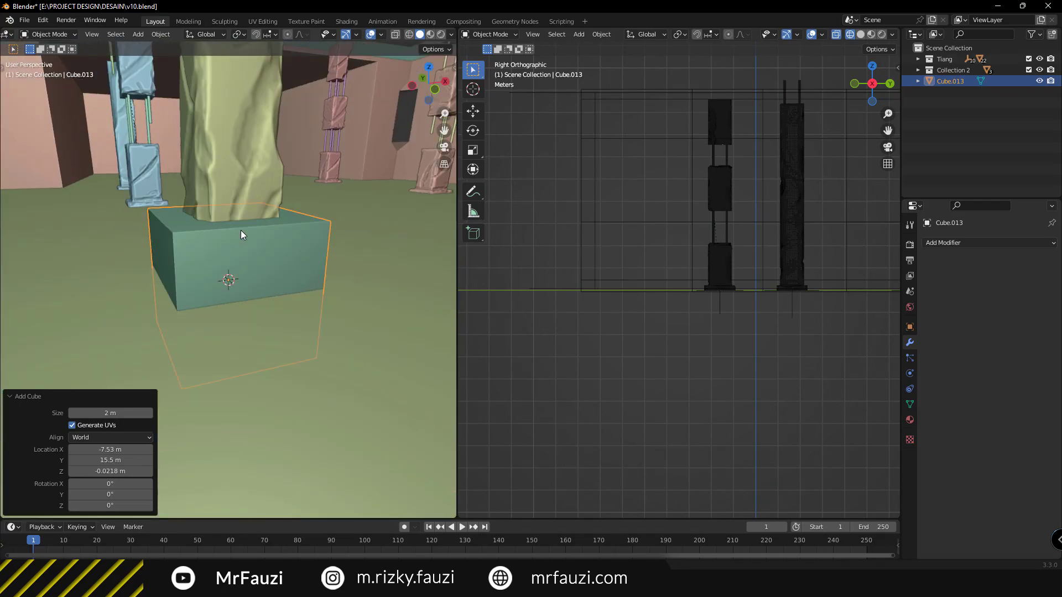
{"action": "scroll", "coordinate": [267, 257], "scroll_direction": "down", "scroll_amount": 3}
{"action": "mouse_move", "coordinate": [267, 257]}
{"action": "middle_mouse_down"}
{"action": "mouse_move", "coordinate": [244, 274]}
{"action": "mouse_move", "coordinate": [206, 259]}
{"action": "middle_mouse_up"}
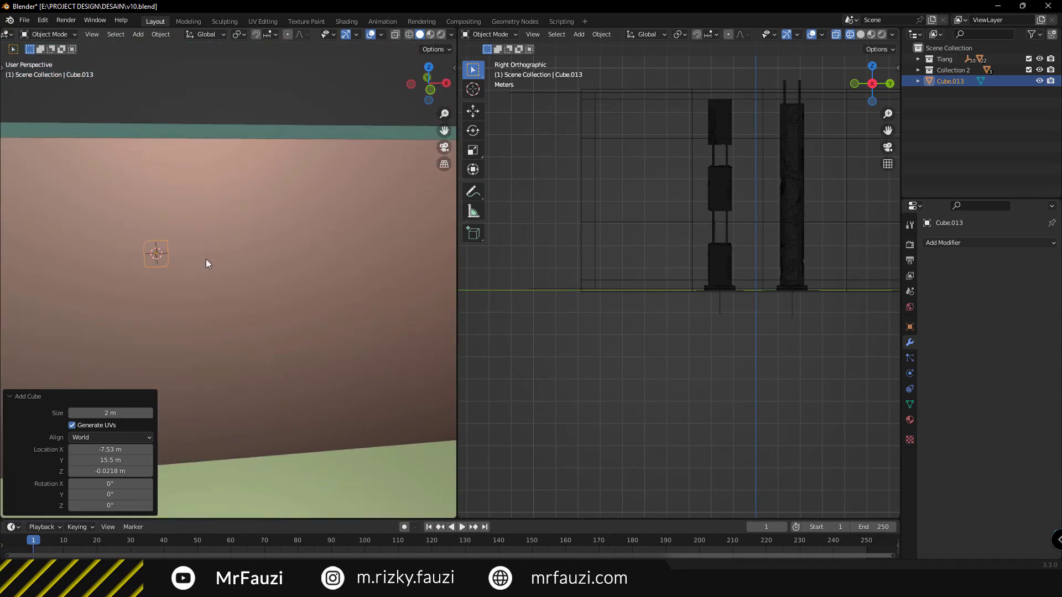
{"action": "key", "text": "KP_1"}
{"action": "key", "text": "alt+z"}
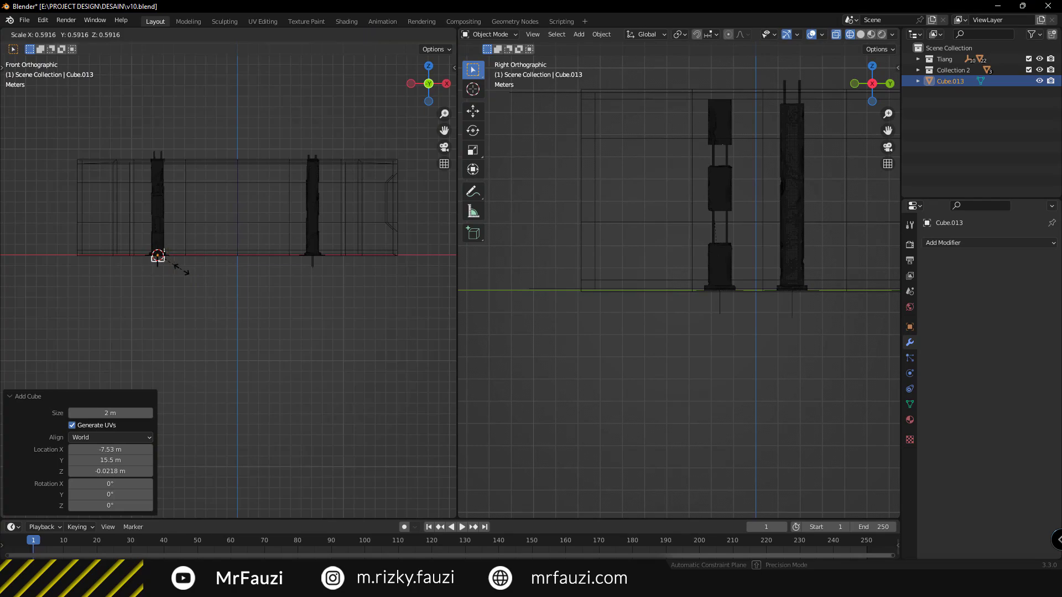
{"action": "left_click", "coordinate": [177, 266]}
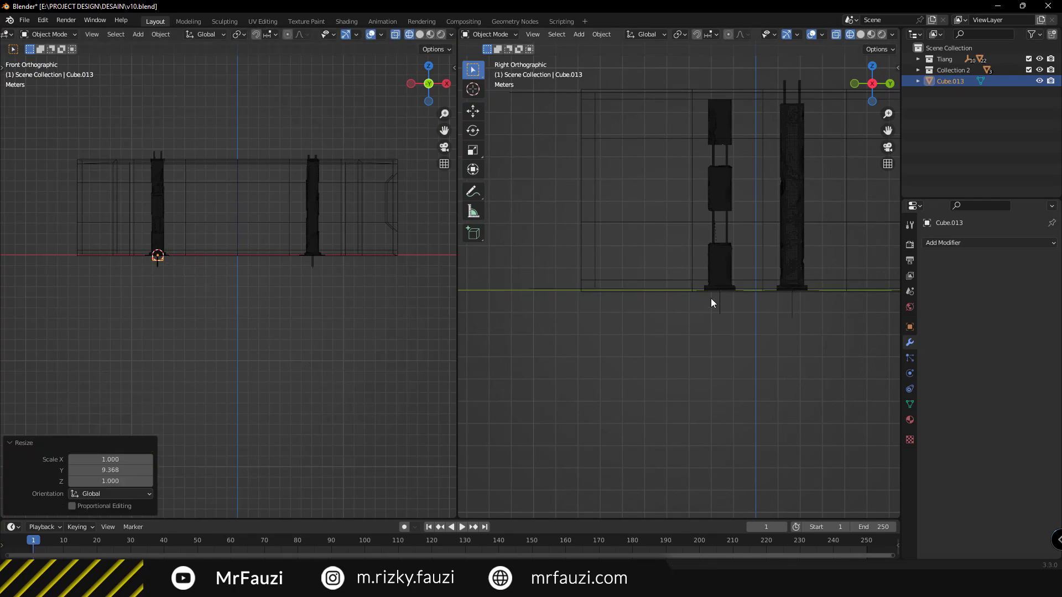
- Stretch the cube into a strip and slide it along X to the wall base
{"action": "scroll", "coordinate": [768, 316], "scroll_direction": "down", "scroll_amount": 5}
{"action": "key", "text": "s"}
{"action": "left_click", "coordinate": [727, 296]}
{"action": "key", "text": "s"}
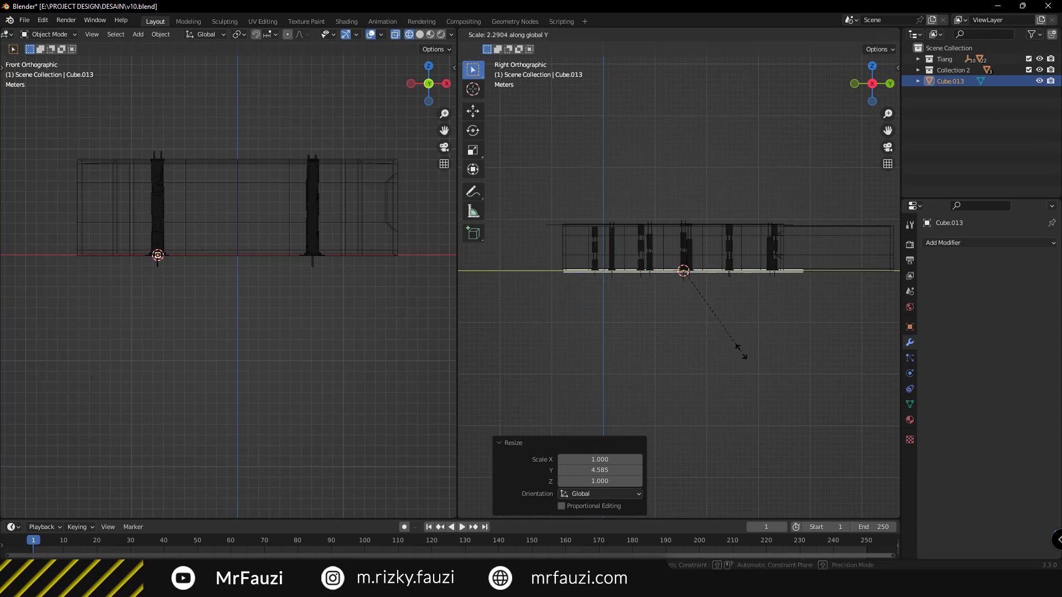
{"action": "scroll", "coordinate": [221, 266], "scroll_direction": "up", "scroll_amount": 3}
{"action": "key", "text": "g"}
{"action": "key", "text": "x"}
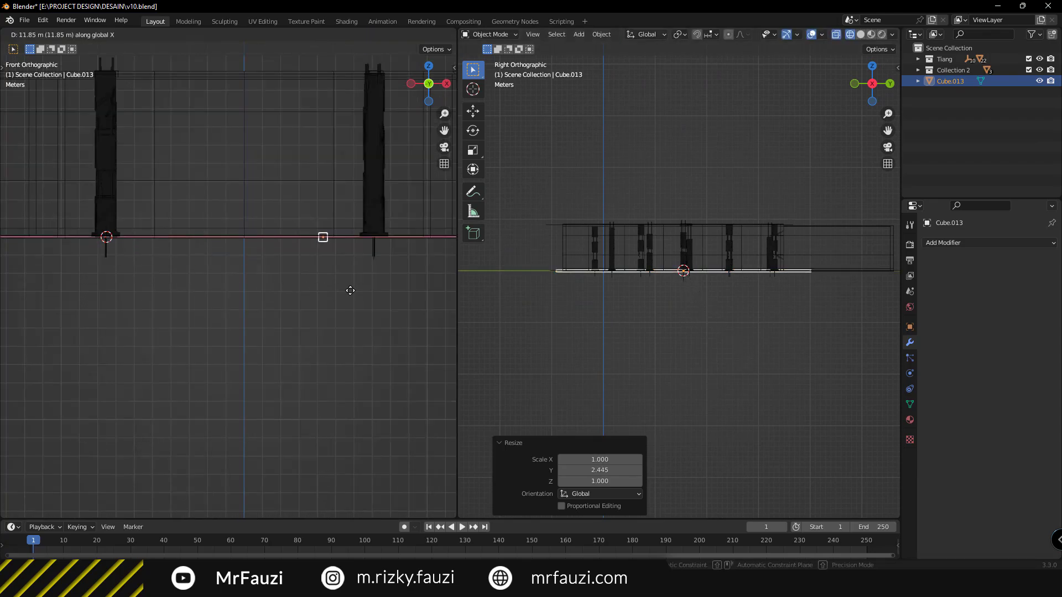
{"action": "left_click", "coordinate": [241, 285]}
{"action": "scroll", "coordinate": [242, 288], "scroll_direction": "down", "scroll_amount": 2, "text": "ctrl"}
{"action": "key", "text": "g"}
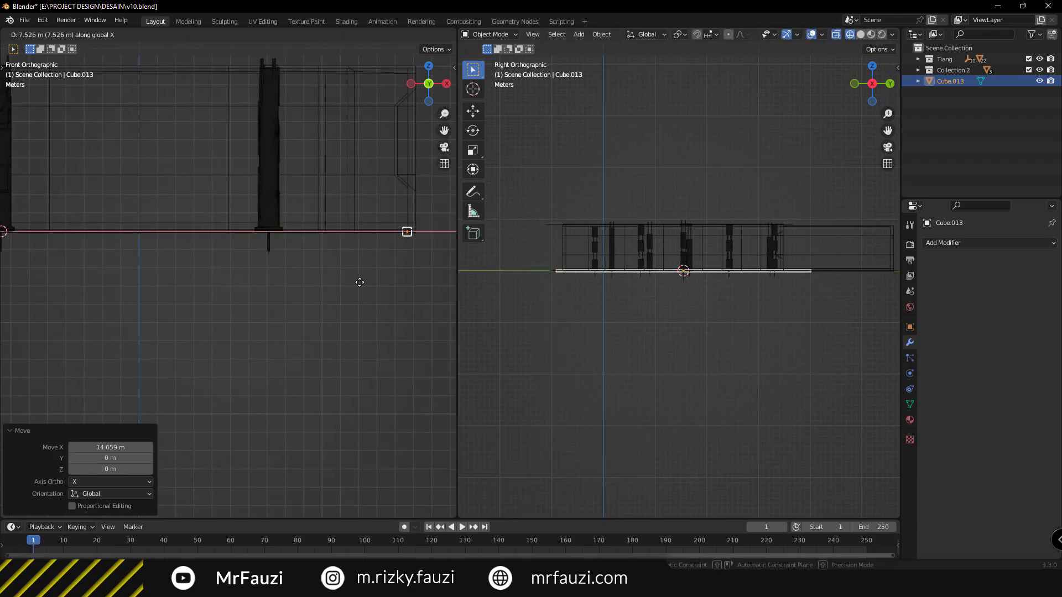
{"action": "left_click", "coordinate": [360, 282]}
- In solid shading, stretch the strip along Y to run along the wall
{"action": "mouse_move", "coordinate": [554, 270]}
{"action": "middle_mouse_down"}
{"action": "mouse_move", "coordinate": [791, 267]}
{"action": "mouse_move", "coordinate": [716, 290]}
{"action": "middle_mouse_up"}
{"action": "scroll", "coordinate": [716, 289], "scroll_direction": "up", "scroll_amount": 3}
{"action": "key", "text": "z"}
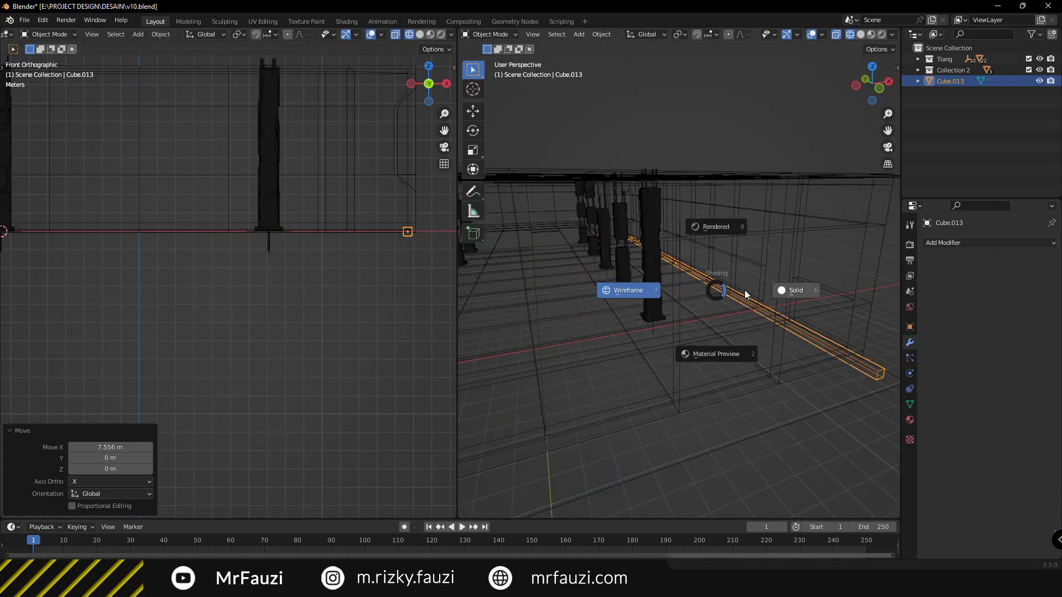
{"action": "left_click", "coordinate": [746, 295]}
{"action": "scroll", "coordinate": [658, 258], "scroll_direction": "up", "scroll_amount": 4}
{"action": "mouse_move", "coordinate": [675, 260]}
{"action": "middle_mouse_down"}
{"action": "mouse_move", "coordinate": [684, 288]}
{"action": "mouse_move", "coordinate": [623, 282]}
{"action": "mouse_move", "coordinate": [666, 292]}
{"action": "middle_mouse_up"}
{"action": "scroll", "coordinate": [622, 283], "scroll_direction": "down", "scroll_amount": 3}
{"action": "scroll", "coordinate": [665, 288], "scroll_direction": "up", "scroll_amount": 3}
{"action": "key", "text": "s"}
{"action": "key", "text": "y"}
{"action": "left_click", "coordinate": [645, 334]}
{"action": "scroll", "coordinate": [699, 325], "scroll_direction": "down", "scroll_amount": 3}
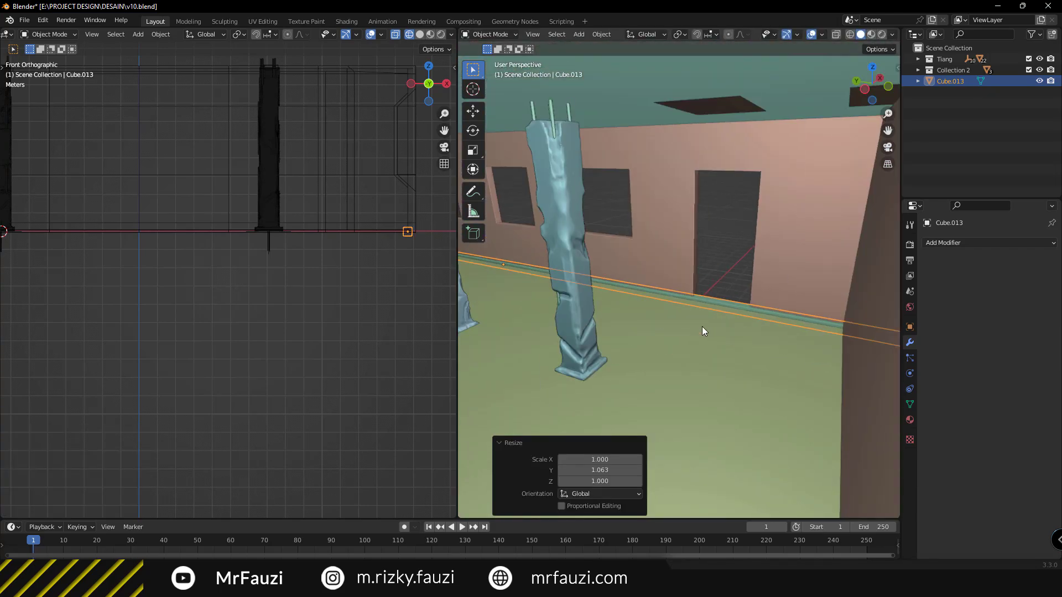
{"action": "mouse_move", "coordinate": [702, 326]}
{"action": "middle_mouse_down"}
{"action": "mouse_move", "coordinate": [651, 334]}
{"action": "mouse_move", "coordinate": [586, 320]}
{"action": "mouse_move", "coordinate": [777, 268]}
{"action": "middle_mouse_up"}
- Add a Mirror modifier to the strip with Cube.004 as its mirror object
{"action": "left_click", "coordinate": [1038, 244]}
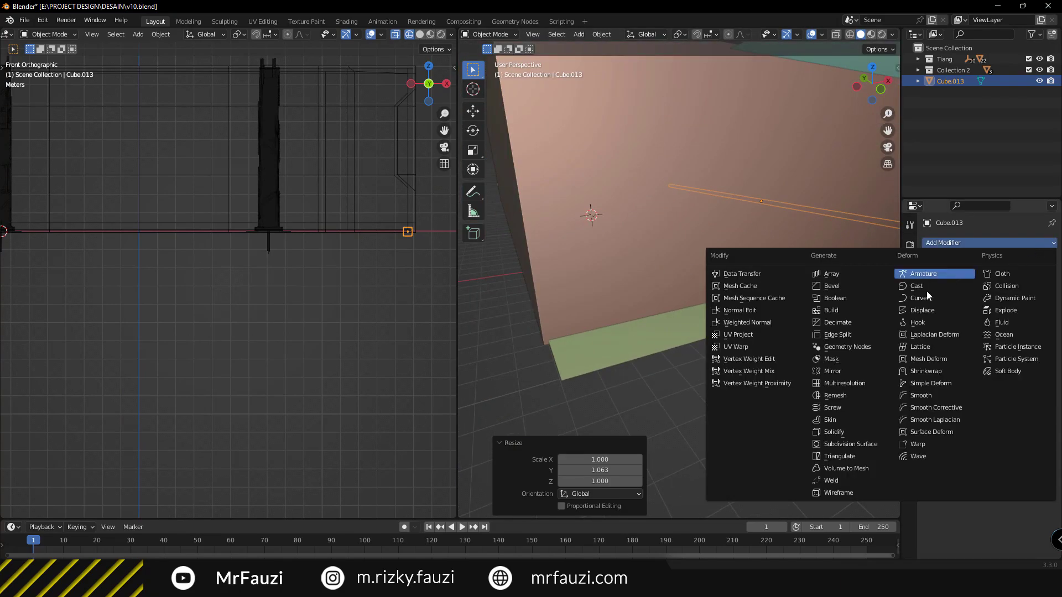
{"action": "left_click", "coordinate": [835, 372]}
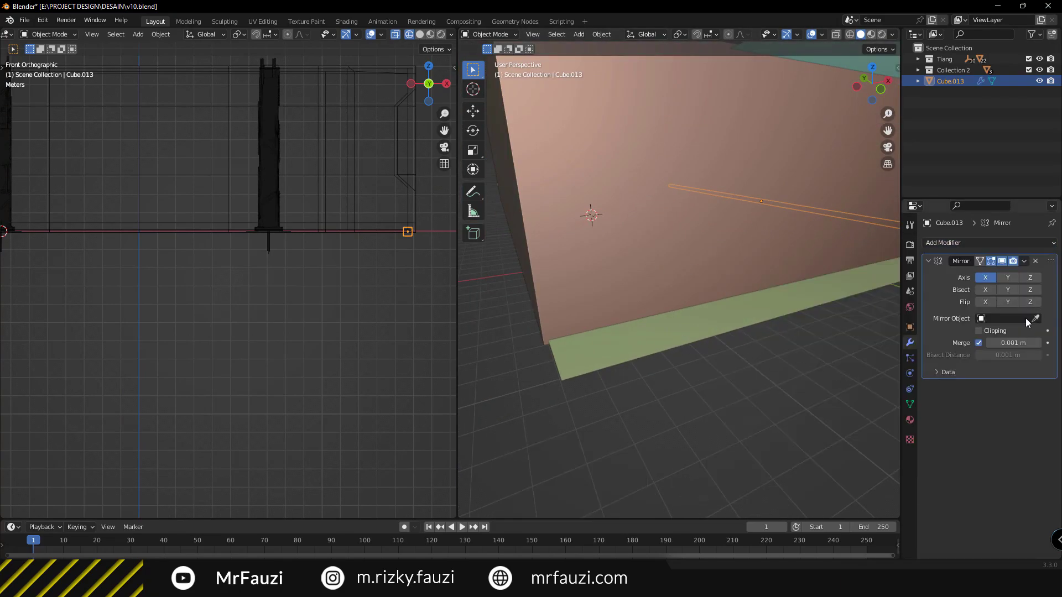
{"action": "middle_click_drag", "start_coordinate": [513, 252], "coordinate": [676, 296]}
{"action": "left_click", "coordinate": [675, 296]}
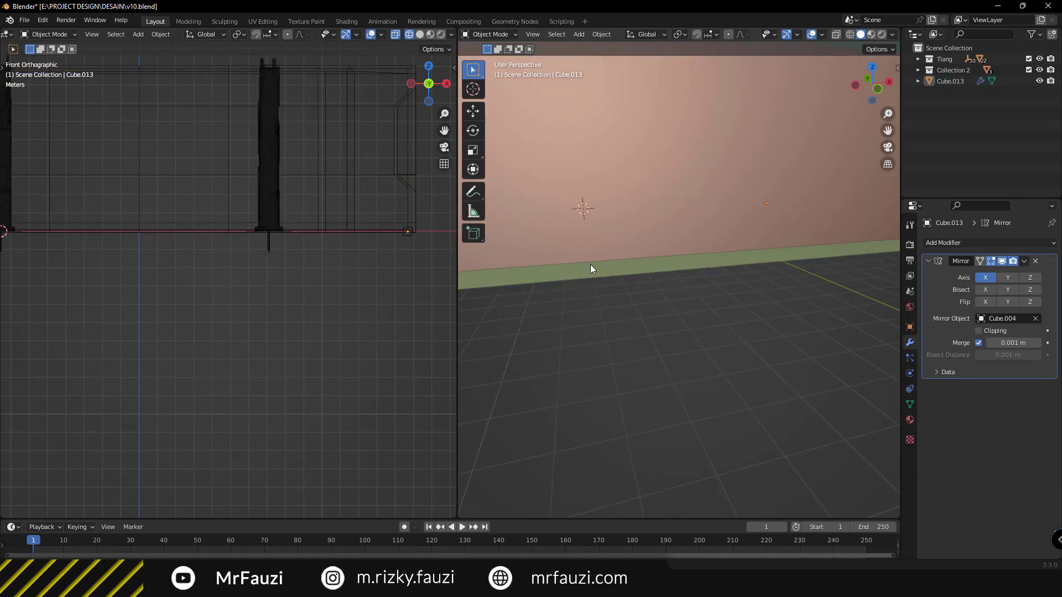
{"action": "mouse_move", "coordinate": [590, 265]}
{"action": "middle_mouse_down"}
{"action": "mouse_move", "coordinate": [683, 297]}
{"action": "mouse_move", "coordinate": [617, 305]}
{"action": "mouse_move", "coordinate": [692, 301]}
{"action": "mouse_move", "coordinate": [627, 308]}
{"action": "mouse_move", "coordinate": [805, 321]}
{"action": "middle_mouse_up"}
{"action": "scroll", "coordinate": [616, 303], "scroll_direction": "down", "scroll_amount": 5}
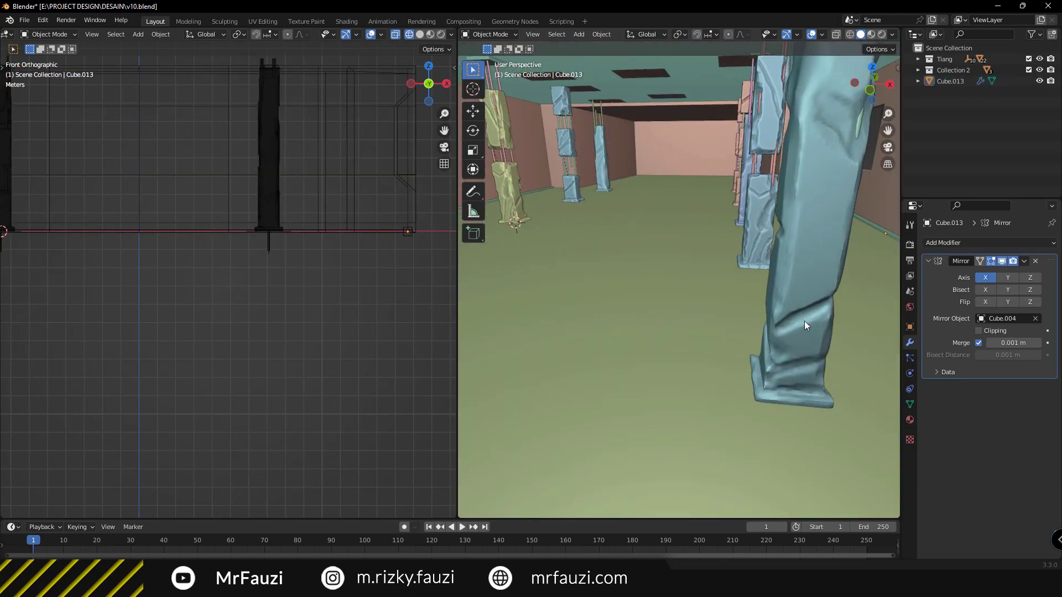
- Enable an extra mirror axis so strips line the other walls, then inspect them
{"action": "left_click", "coordinate": [1008, 277]}
{"action": "mouse_move", "coordinate": [746, 285]}
{"action": "middle_mouse_down"}
{"action": "mouse_move", "coordinate": [686, 283]}
{"action": "mouse_move", "coordinate": [811, 294]}
{"action": "middle_mouse_up"}
{"action": "scroll", "coordinate": [671, 288], "scroll_direction": "down", "scroll_amount": 5}
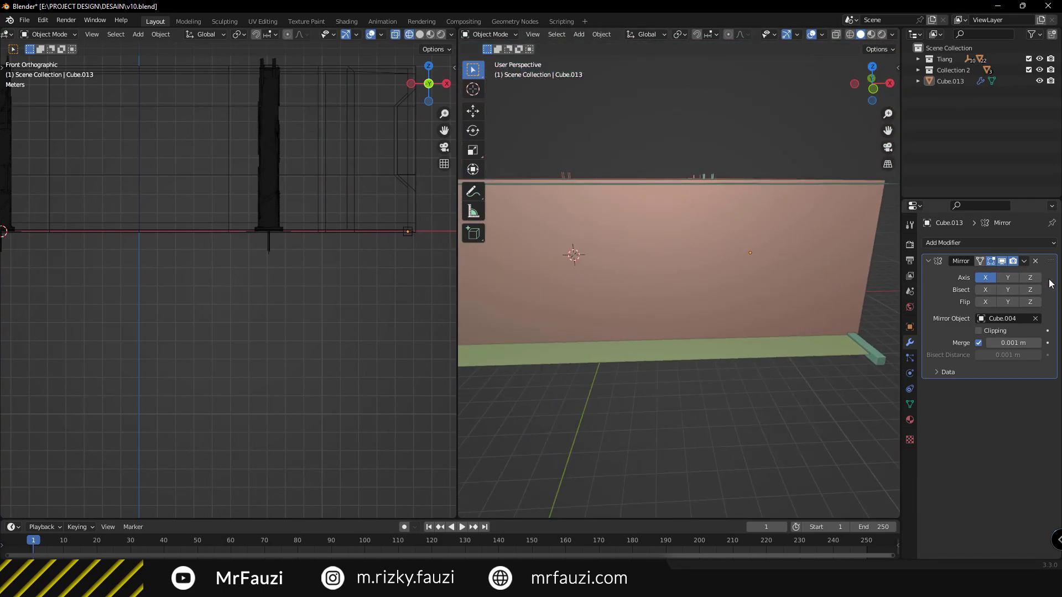
{"action": "scroll", "coordinate": [639, 270], "scroll_direction": "down", "scroll_amount": 3}
{"action": "scroll", "coordinate": [639, 271], "scroll_direction": "up", "scroll_amount": 4}
{"action": "mouse_move", "coordinate": [667, 260]}
{"action": "middle_mouse_down"}
{"action": "mouse_move", "coordinate": [722, 344]}
{"action": "mouse_move", "coordinate": [681, 318]}
{"action": "mouse_move", "coordinate": [747, 324]}
{"action": "mouse_move", "coordinate": [605, 320]}
{"action": "mouse_move", "coordinate": [705, 320]}
{"action": "mouse_move", "coordinate": [654, 320]}
{"action": "mouse_move", "coordinate": [680, 334]}
{"action": "mouse_move", "coordinate": [714, 324]}
{"action": "mouse_move", "coordinate": [658, 268]}
{"action": "middle_mouse_up"}
{"action": "scroll", "coordinate": [679, 315], "scroll_direction": "up", "scroll_amount": 3}
{"action": "scroll", "coordinate": [679, 315], "scroll_direction": "down", "scroll_amount": 3}
{"action": "scroll", "coordinate": [670, 329], "scroll_direction": "up", "scroll_amount": 3}
- Duplicate a frame piece into the window opening and adjust its faces in isolation
{"action": "key", "text": "shift+d"}
{"action": "scroll", "coordinate": [762, 264], "scroll_direction": "up", "scroll_amount": 2}
{"action": "key", "text": "Tab"}
{"action": "key", "text": "KP_Divide"}
{"action": "key", "text": "3"}
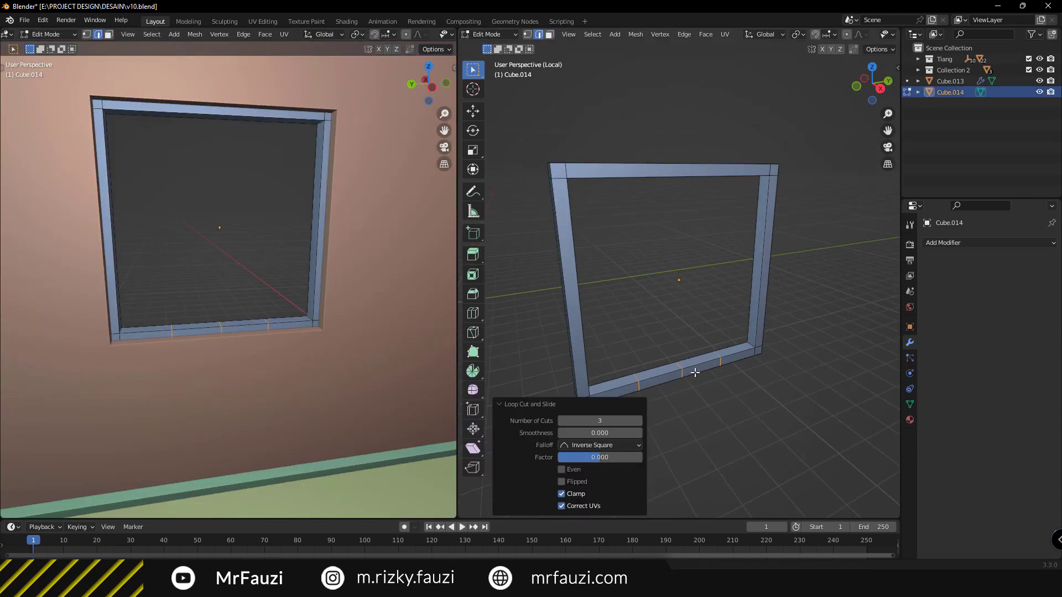
{"action": "scroll", "coordinate": [699, 225], "scroll_direction": "up", "scroll_amount": 5}
{"action": "key", "text": "Tab"}
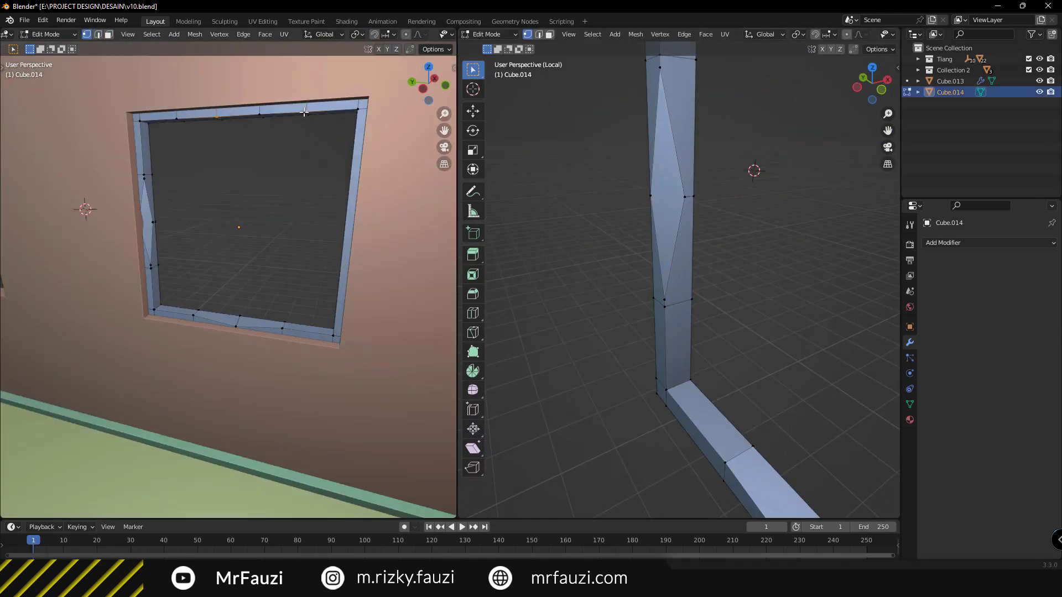
{"action": "mouse_move", "coordinate": [85, 208]}
{"action": "middle_mouse_down"}
{"action": "mouse_move", "coordinate": [216, 341]}
{"action": "mouse_move", "coordinate": [237, 310]}
{"action": "middle_mouse_up"}
{"action": "scroll", "coordinate": [680, 277], "scroll_direction": "down", "scroll_amount": 5}
{"action": "middle_click_drag", "start_coordinate": [681, 277], "coordinate": [656, 308]}
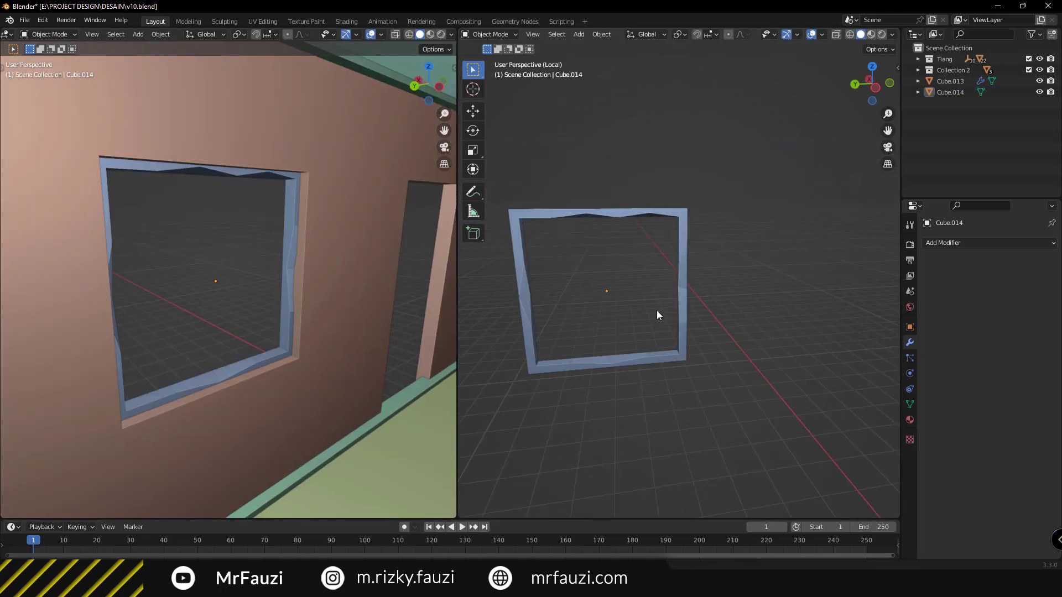
- Add a cube panel sized to the opening, loop-cut it and hollow it into a frame
{"action": "key", "text": "shift+s"}
{"action": "key", "text": "2"}
{"action": "key", "text": "s"}
{"action": "key", "text": "s"}
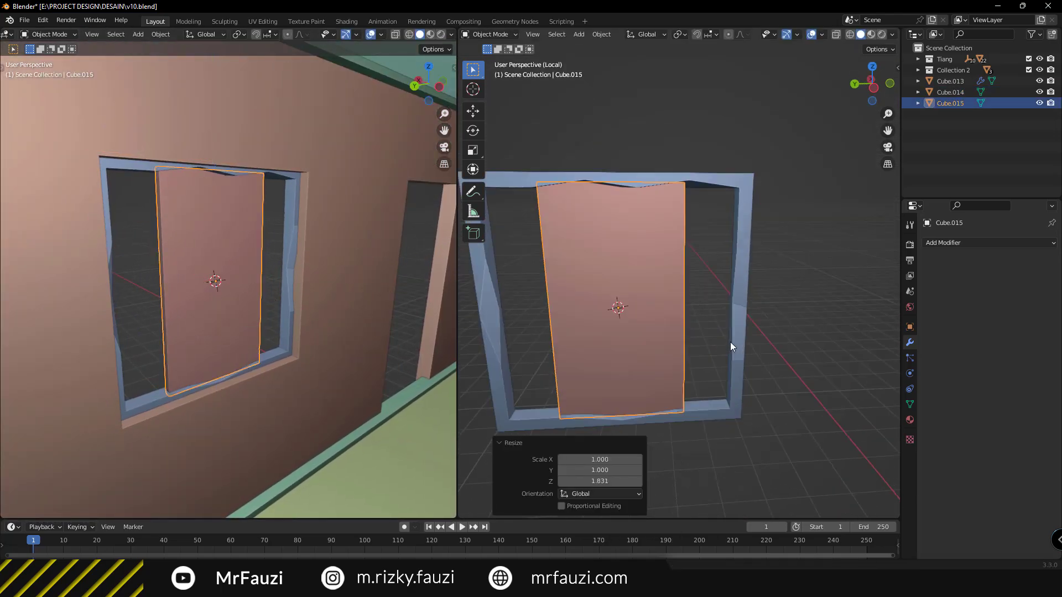
{"action": "scroll", "coordinate": [730, 342], "scroll_direction": "up", "scroll_amount": 2}
{"action": "left_click", "coordinate": [591, 340]}
{"action": "key", "text": "Tab"}
{"action": "key", "text": "ctrl+r"}
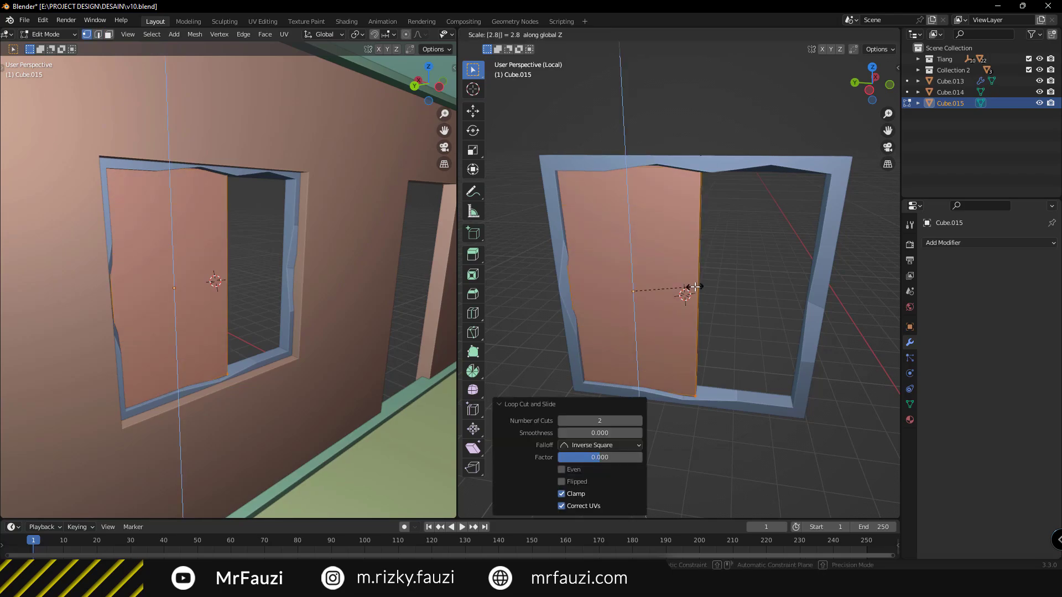
{"action": "left_click", "coordinate": [598, 141]}
{"action": "key", "text": "x"}
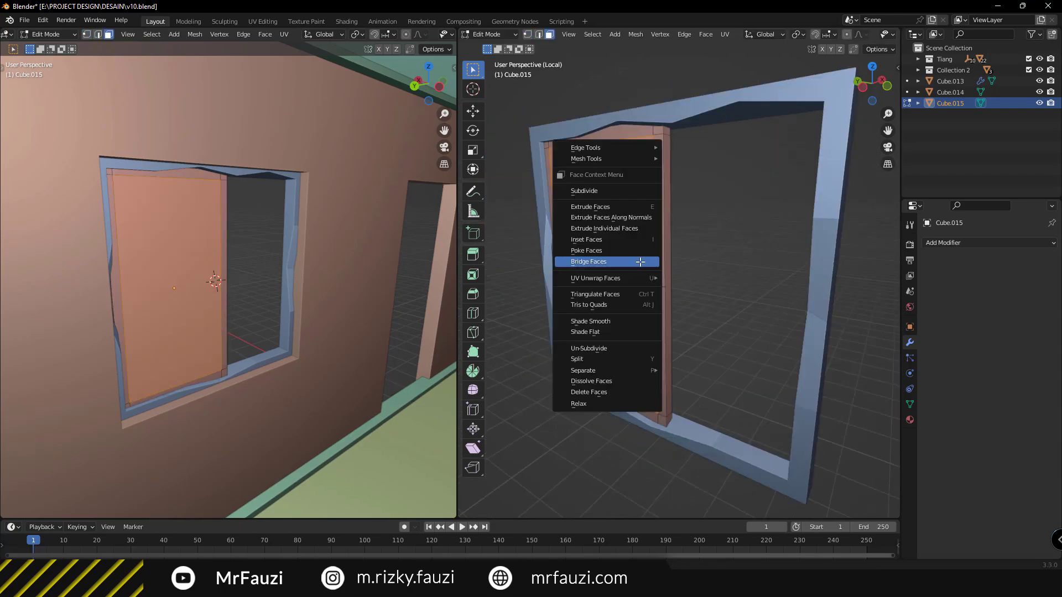
{"action": "left_click", "coordinate": [531, 176]}
{"action": "key", "text": "Tab"}
- Add a slat inside the frame and stretch it across the opening along one axis
{"action": "key", "text": "shift+s"}
{"action": "key", "text": "2"}
{"action": "key", "text": "shift+a"}
{"action": "left_click", "coordinate": [642, 294]}
{"action": "key", "text": "Tab"}
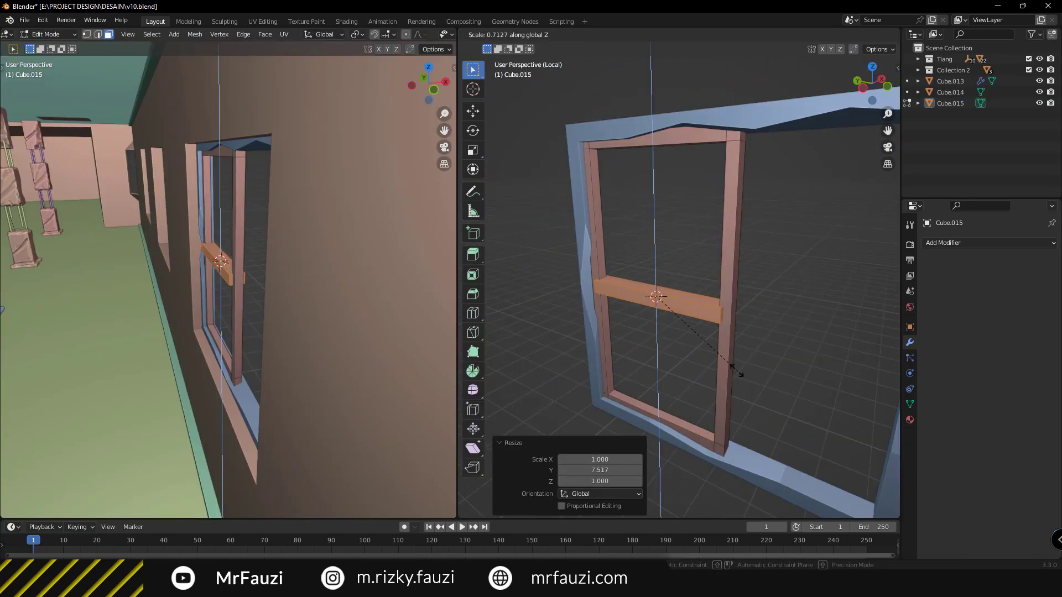
{"action": "key", "text": "s"}
{"action": "key", "text": "1"}
- Duplicate the slat down the frame along Z to build a ladder of horizontal slats
{"action": "key", "text": "shift+d"}
{"action": "key", "text": "z"}
{"action": "left_click", "coordinate": [623, 344]}
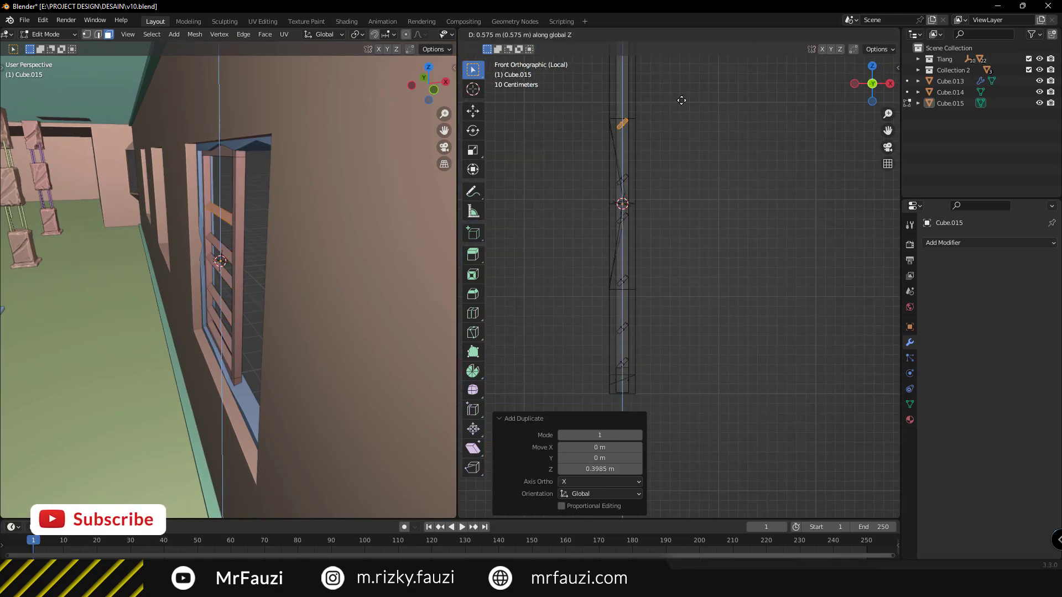
{"action": "key", "text": "shift+d"}
{"action": "key", "text": "z"}
{"action": "left_click", "coordinate": [273, 276]}
{"action": "key", "text": "ctrl+r"}
{"action": "left_click", "coordinate": [267, 240]}
{"action": "key", "text": "grave"}
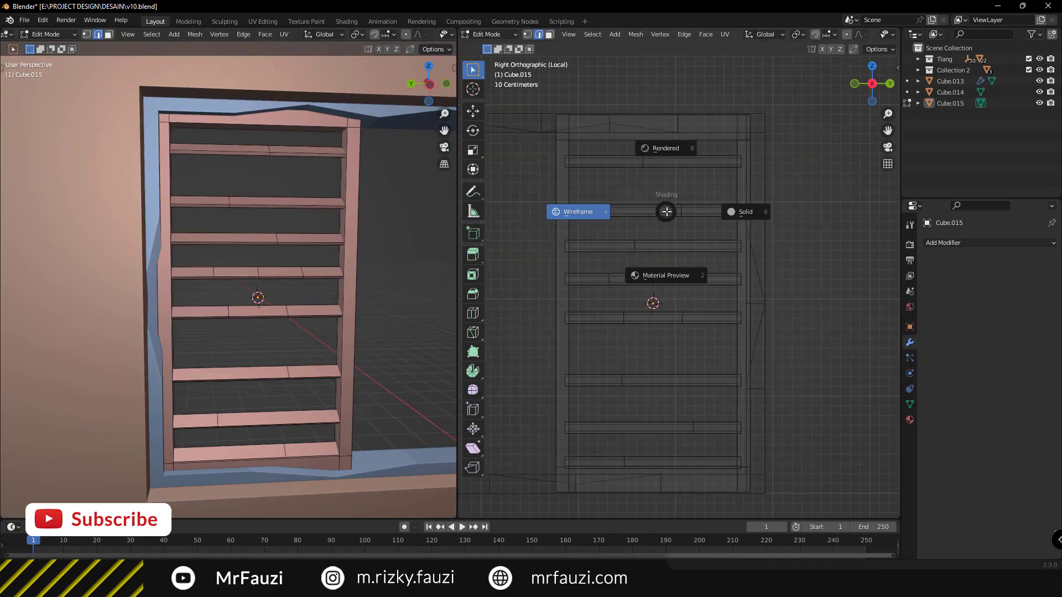
{"action": "left_click", "coordinate": [749, 210]}
{"action": "key", "text": "g"}
{"action": "key", "text": "z"}
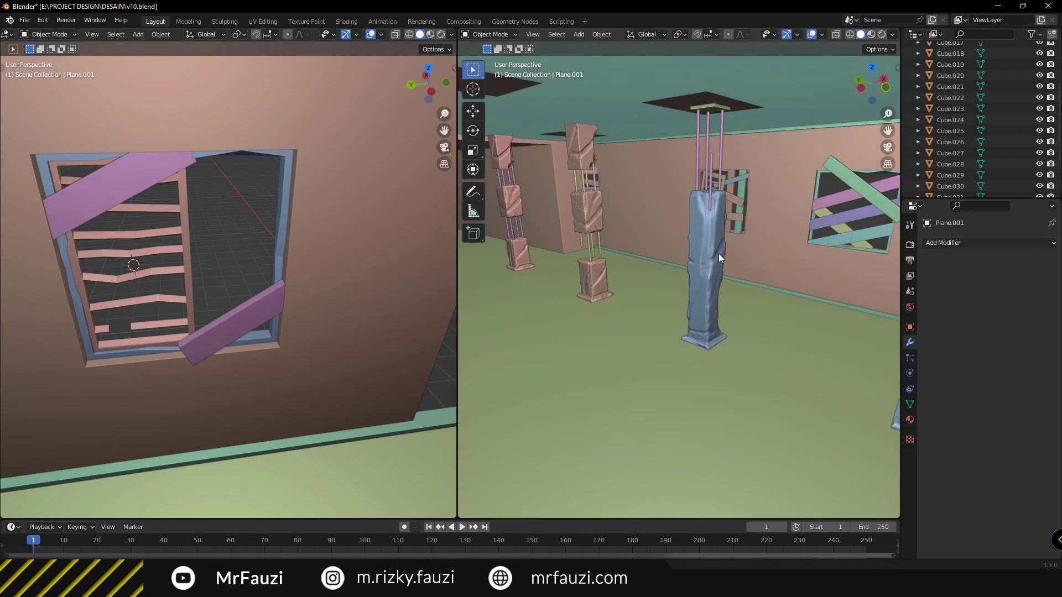
- Move the newly added diagonal planks into their own Collection 3
{"action": "right_click", "coordinate": [982, 188]}
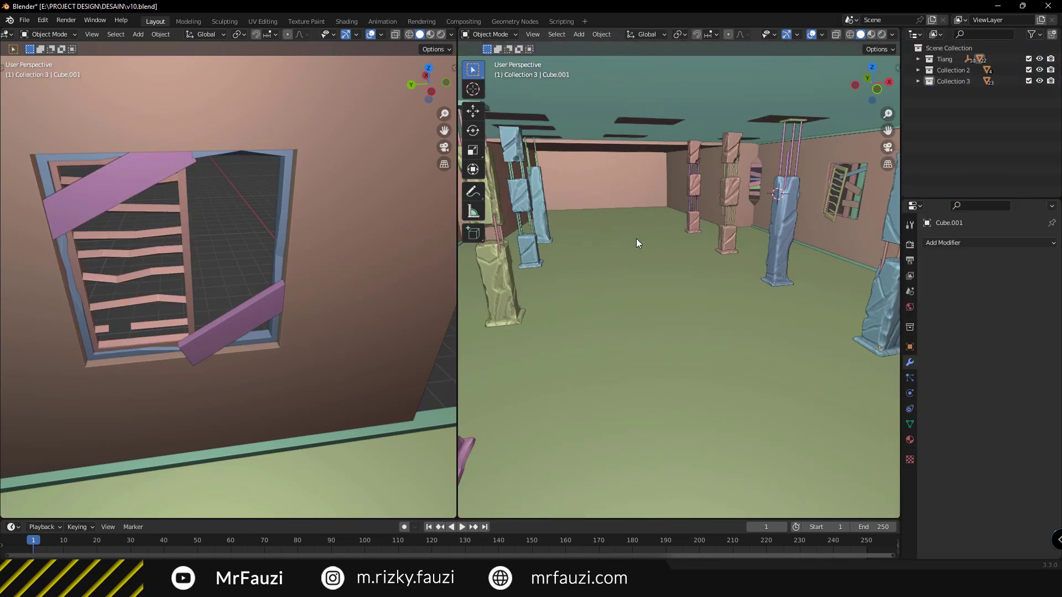
- Snap the 3D cursor to the ceiling and add a plane there
{"action": "middle_click_drag", "start_coordinate": [668, 211], "coordinate": [676, 128]}
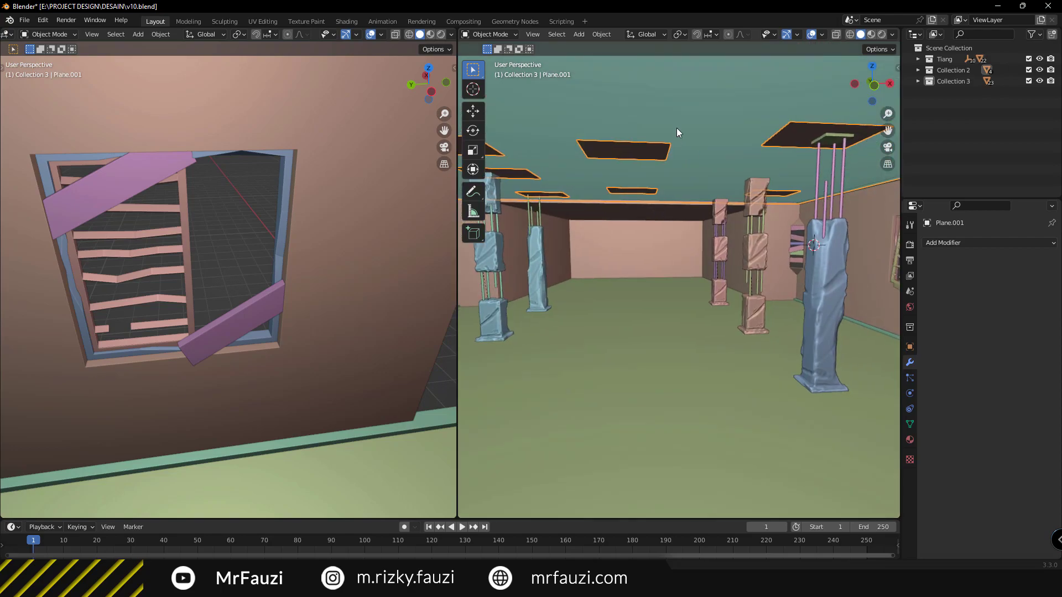
{"action": "key", "text": "shift+s"}
{"action": "key", "text": "Escape"}
{"action": "key", "text": "shift+s"}
{"action": "left_click", "coordinate": [665, 133]}
{"action": "scroll", "coordinate": [657, 177], "scroll_direction": "down", "scroll_amount": 5}
{"action": "key", "text": "shift+a"}
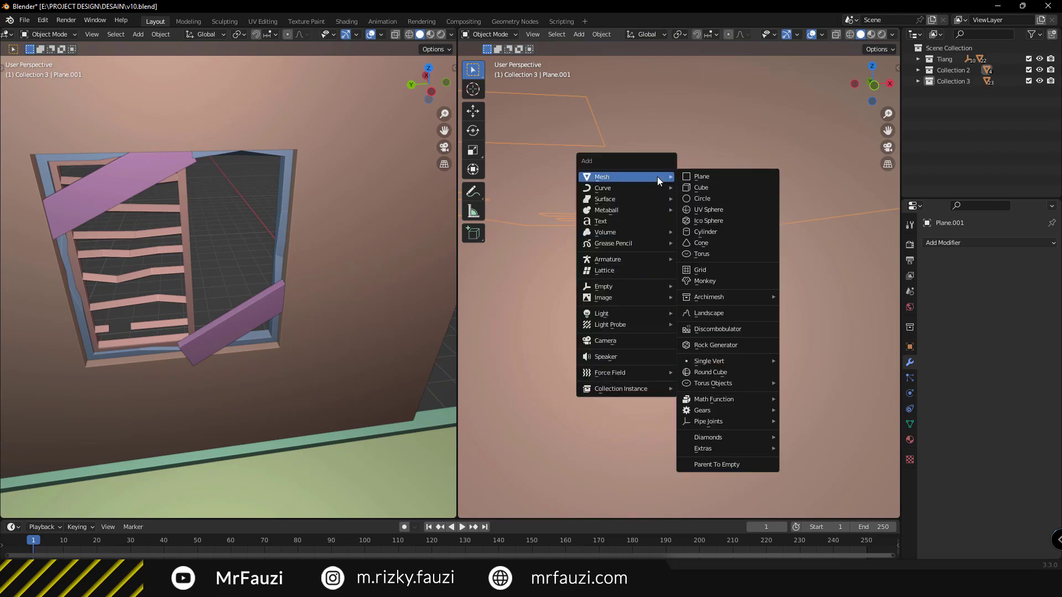
{"action": "left_click", "coordinate": [731, 177]}
{"action": "scroll", "coordinate": [679, 186], "scroll_direction": "down", "scroll_amount": 5}
{"action": "key", "text": "KP_Decimal"}
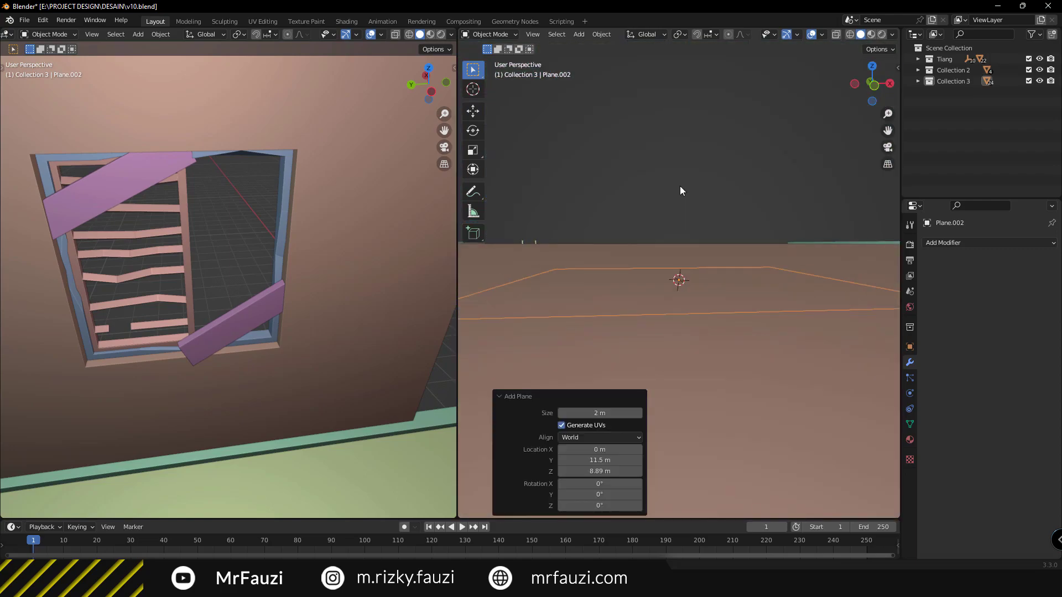
{"action": "middle_click_drag", "start_coordinate": [682, 168], "coordinate": [726, 321]}
- Lower the plane along Z, enlarge it and tilt it to hang below the ceiling
{"action": "key", "text": "g"}
{"action": "key", "text": "z"}
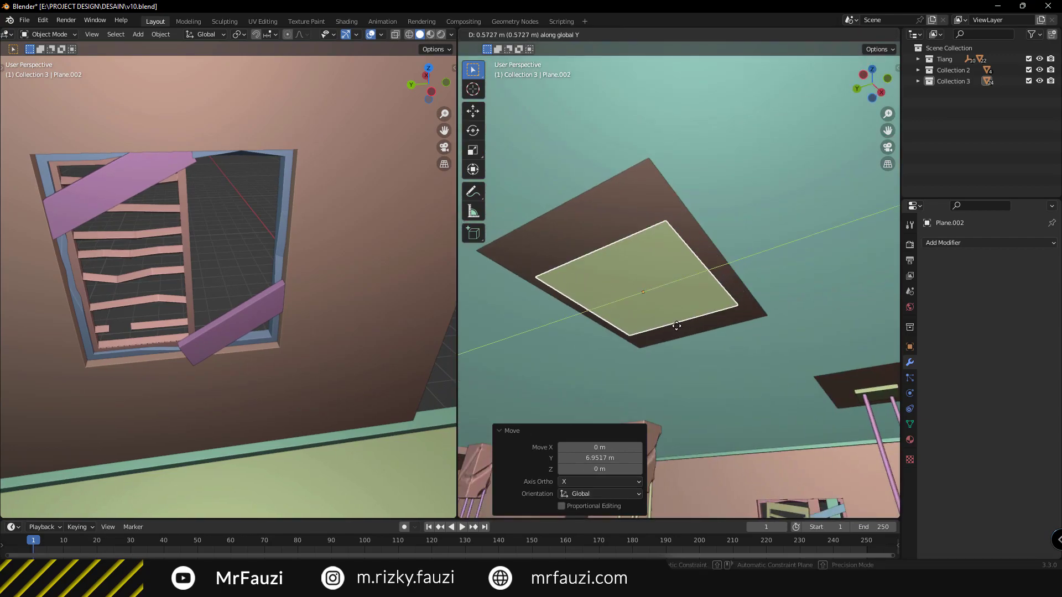
{"action": "key", "text": "s"}
{"action": "left_click", "coordinate": [719, 288]}
{"action": "key", "text": "r"}
{"action": "left_click", "coordinate": [726, 239]}
{"action": "mouse_move", "coordinate": [726, 244]}
{"action": "middle_mouse_down"}
{"action": "mouse_move", "coordinate": [739, 288]}
{"action": "mouse_move", "coordinate": [676, 329]}
{"action": "mouse_move", "coordinate": [751, 281]}
{"action": "mouse_move", "coordinate": [670, 270]}
{"action": "middle_mouse_up"}
- Duplicate the panel along X, tilt it 37.7° about Y, apply its location, then delete it
{"action": "key", "text": "shift+d"}
{"action": "key", "text": "x"}
{"action": "left_click", "coordinate": [714, 302]}
{"action": "key", "text": "r"}
{"action": "key", "text": "y"}
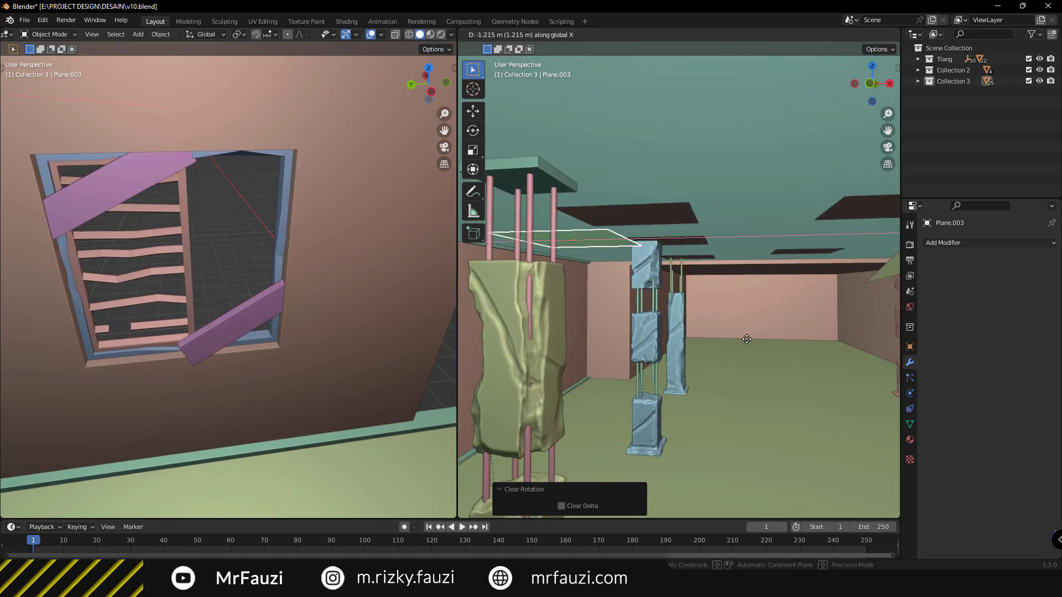
{"action": "left_click", "coordinate": [705, 333]}
{"action": "key", "text": "r"}
{"action": "key", "text": "z"}
{"action": "mouse_move", "coordinate": [705, 333]}
{"action": "middle_mouse_down"}
{"action": "mouse_move", "coordinate": [745, 204]}
{"action": "mouse_move", "coordinate": [620, 289]}
{"action": "middle_mouse_up"}
{"action": "left_click", "coordinate": [745, 205]}
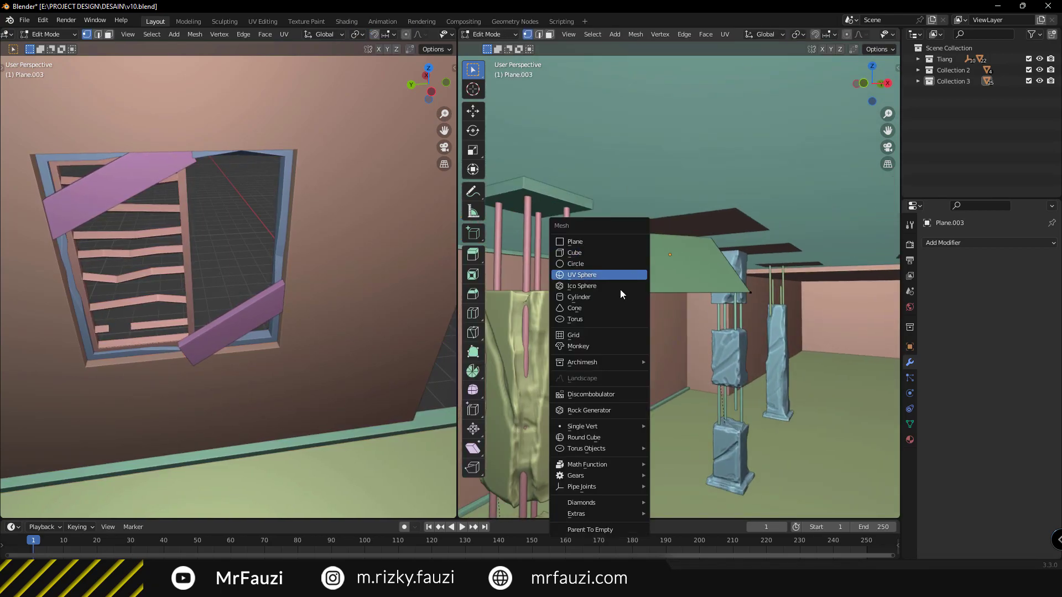
{"action": "key", "text": "ctrl+a"}
{"action": "left_click", "coordinate": [646, 247]}
{"action": "key", "text": "Delete"}
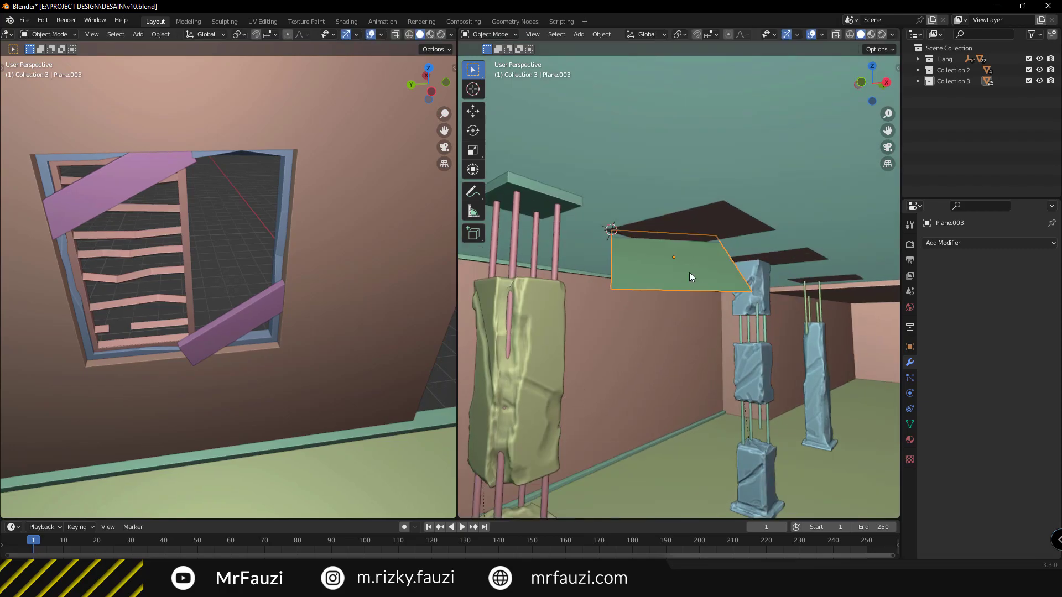
- Duplicate the other ceiling panel, narrow it along X and clear its rotation
{"action": "mouse_move", "coordinate": [689, 272]}
{"action": "middle_mouse_down"}
{"action": "mouse_move", "coordinate": [690, 338]}
{"action": "mouse_move", "coordinate": [672, 271]}
{"action": "mouse_move", "coordinate": [714, 319]}
{"action": "mouse_move", "coordinate": [546, 288]}
{"action": "middle_mouse_up"}
{"action": "left_click", "coordinate": [673, 271]}
{"action": "key", "text": "KP_7"}
{"action": "mouse_move", "coordinate": [332, 321]}
{"action": "middle_mouse_down"}
{"action": "mouse_move", "coordinate": [268, 340]}
{"action": "mouse_move", "coordinate": [705, 374]}
{"action": "middle_mouse_up"}
{"action": "key", "text": "shift+d"}
{"action": "left_click", "coordinate": [273, 308]}
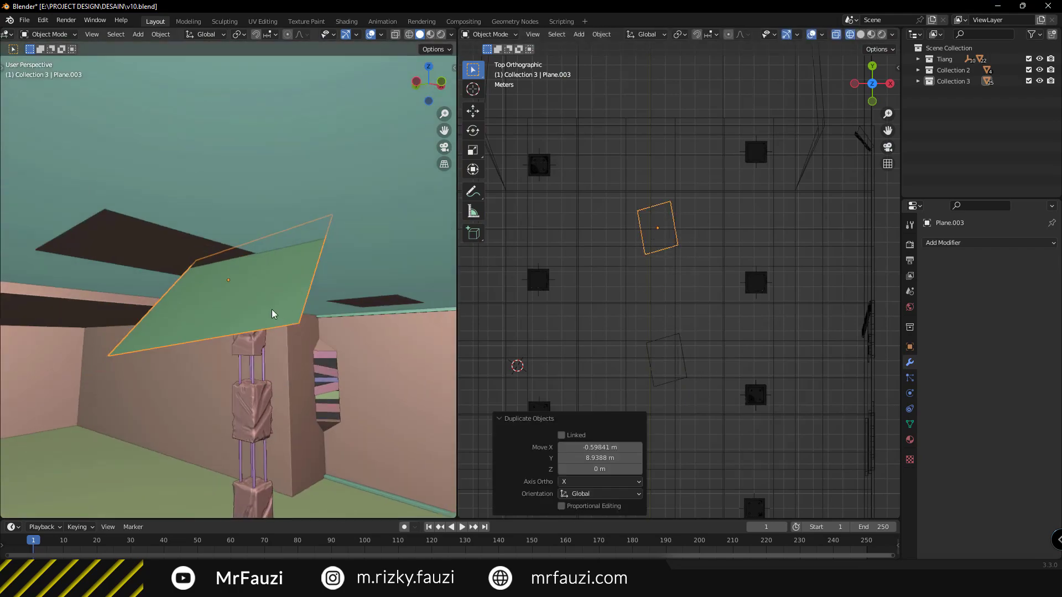
{"action": "key", "text": "s"}
{"action": "key", "text": "x"}
{"action": "left_click", "coordinate": [184, 323]}
{"action": "key", "text": "alt+r"}
{"action": "middle_click_drag", "start_coordinate": [184, 323], "coordinate": [296, 283]}
- Duplicate the panel again and move the new copy into position
{"action": "key", "text": "r"}
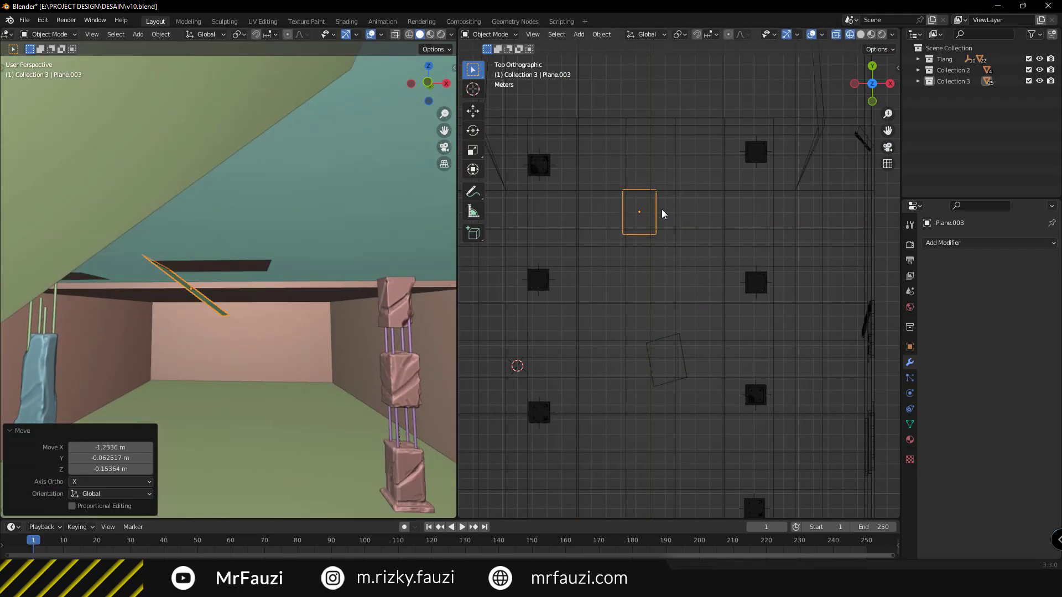
{"action": "scroll", "coordinate": [237, 327], "scroll_direction": "down", "scroll_amount": 3}
{"action": "middle_click_drag", "start_coordinate": [237, 327], "coordinate": [235, 279]}
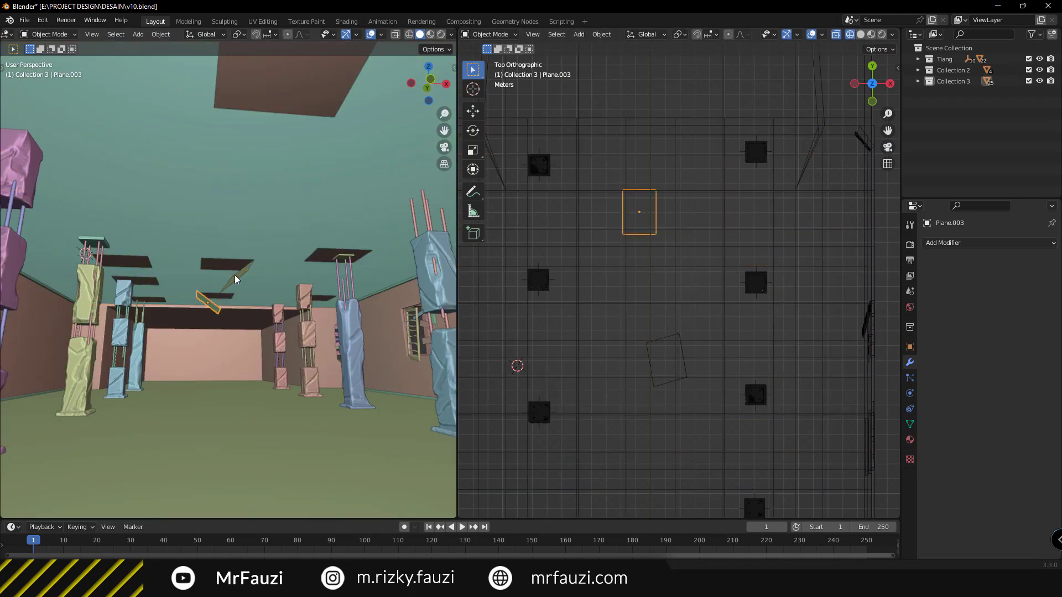
{"action": "key", "text": "shift+d"}
{"action": "left_click", "coordinate": [640, 310]}
{"action": "middle_click_drag", "start_coordinate": [221, 277], "coordinate": [345, 285]}
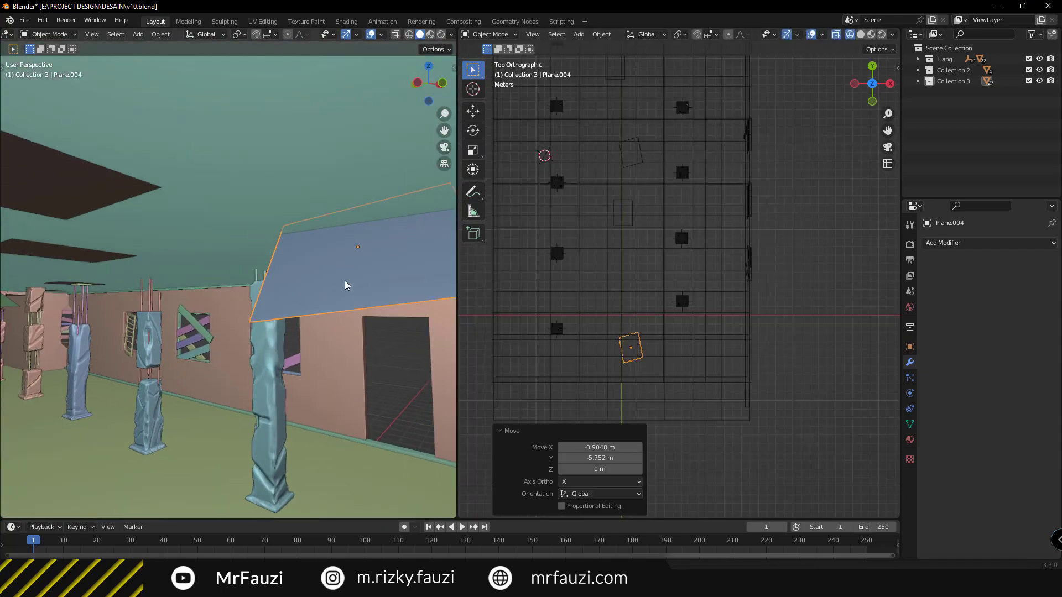
{"action": "key", "text": "g"}
{"action": "left_click", "coordinate": [295, 249]}
{"action": "middle_click_drag", "start_coordinate": [296, 249], "coordinate": [187, 250]}
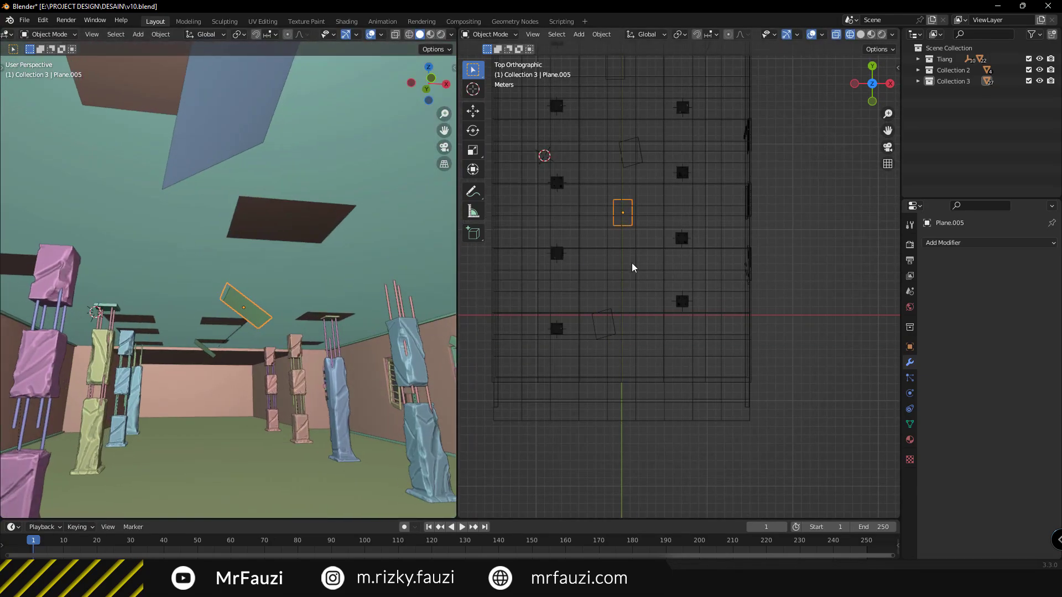
- Shrink the panel copy's height to 0.47 along Z and shift it along X
{"action": "key", "text": "KP_Decimal"}
{"action": "key", "text": "KP_Decimal"}
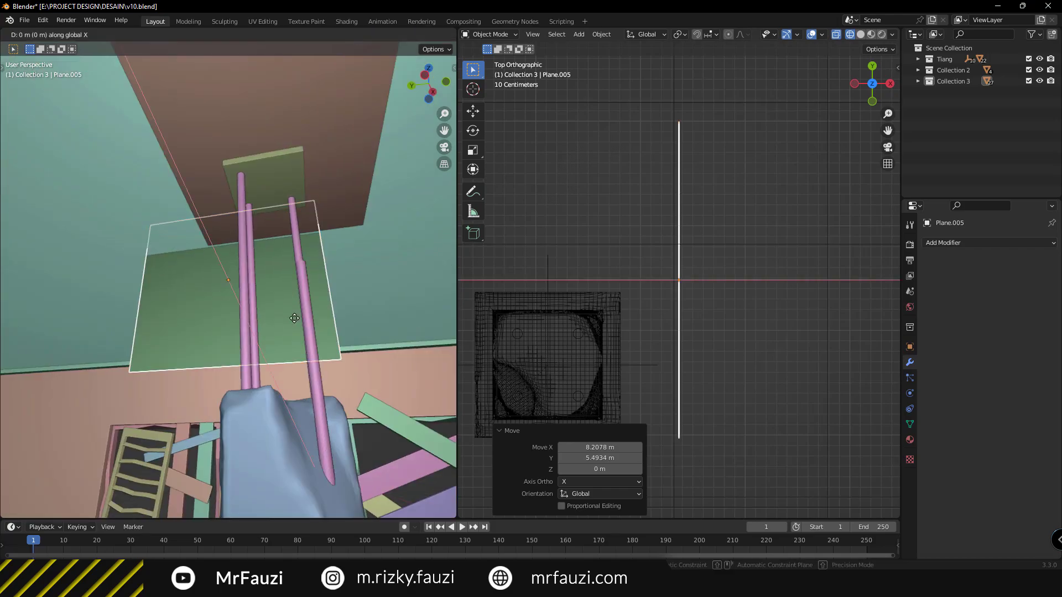
{"action": "middle_click_drag", "start_coordinate": [221, 277], "coordinate": [322, 306]}
{"action": "key", "text": "s"}
{"action": "key", "text": "z"}
{"action": "left_click", "coordinate": [339, 252]}
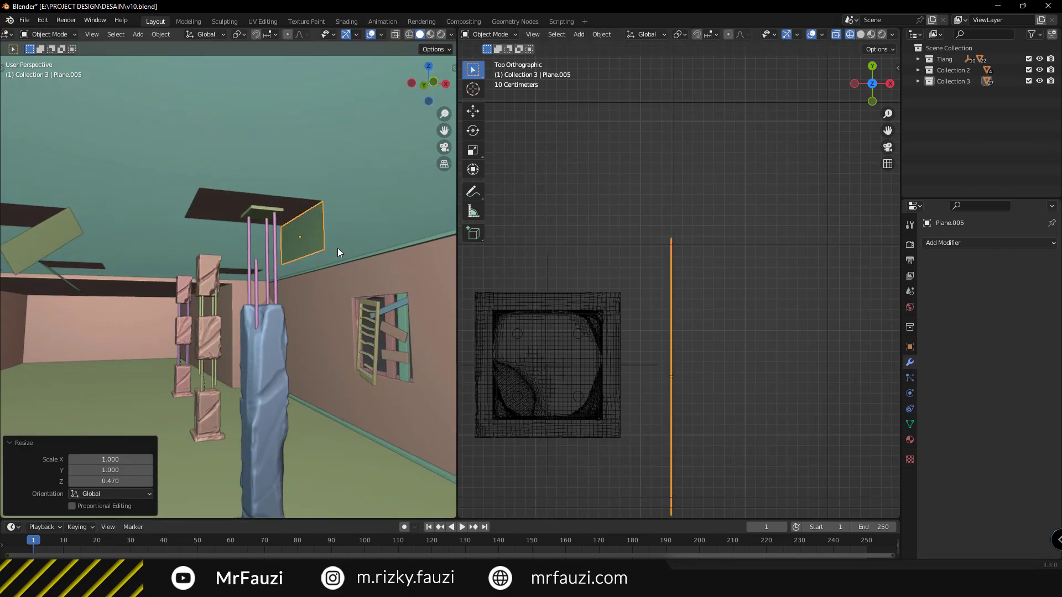
{"action": "left_click", "coordinate": [239, 259]}
{"action": "mouse_move", "coordinate": [309, 251]}
{"action": "middle_mouse_down"}
{"action": "mouse_move", "coordinate": [347, 309]}
{"action": "mouse_move", "coordinate": [333, 261]}
{"action": "middle_mouse_up"}
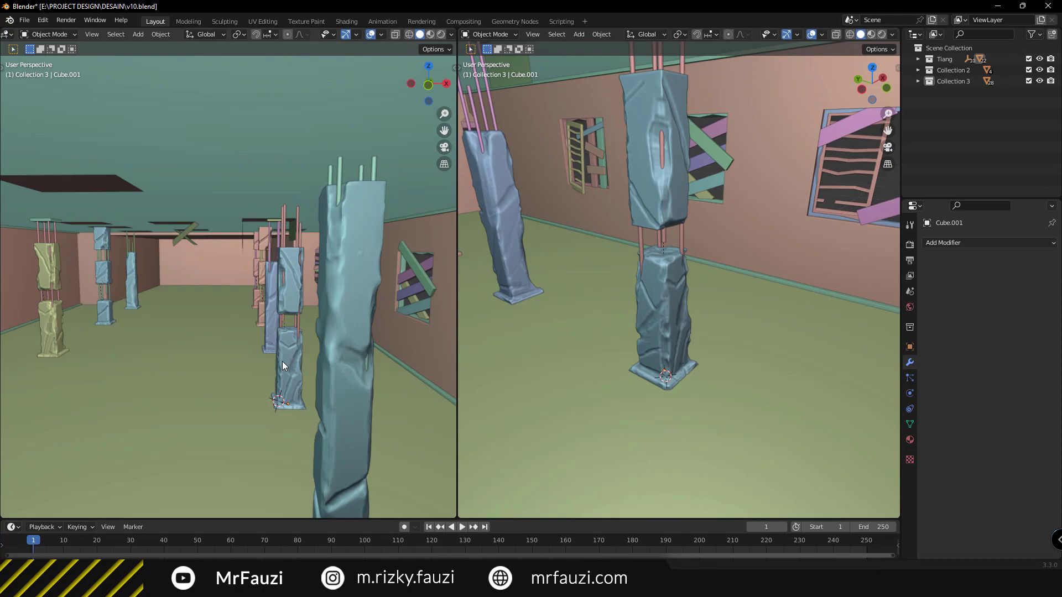
{"action": "mouse_move", "coordinate": [282, 361]}
{"action": "middle_mouse_down", "text": "shift"}
{"action": "mouse_move", "coordinate": [217, 204]}
{"action": "mouse_move", "coordinate": [267, 193]}
{"action": "mouse_move", "coordinate": [234, 233]}
{"action": "middle_mouse_up", "text": "shift"}
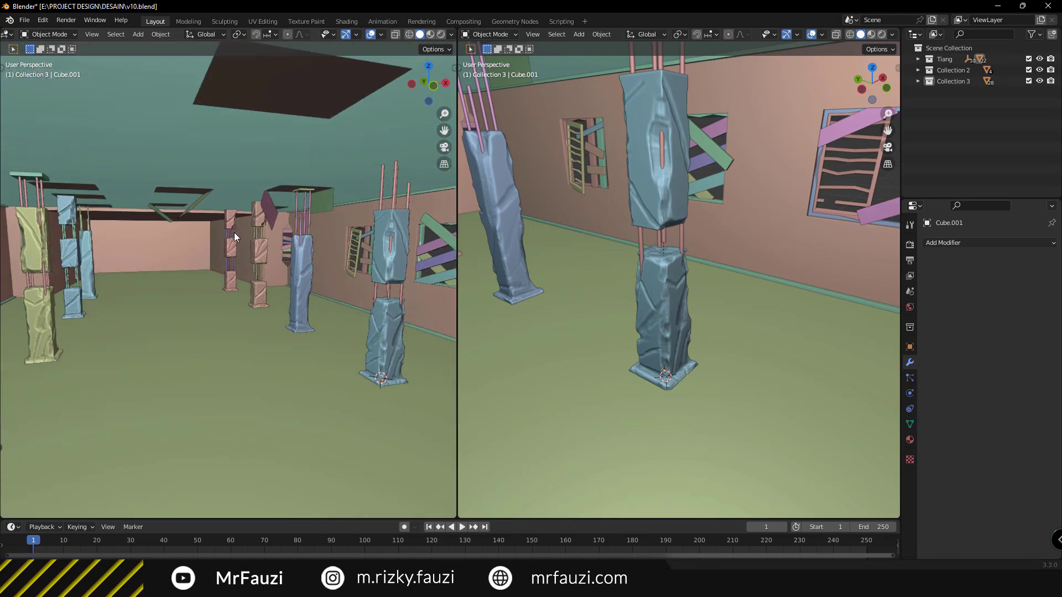
- Save the scene and frame the whole room, looking up toward the ceiling
{"action": "key", "text": "ctrl+s"}
{"action": "scroll", "coordinate": [248, 229], "scroll_direction": "up", "scroll_amount": 2}
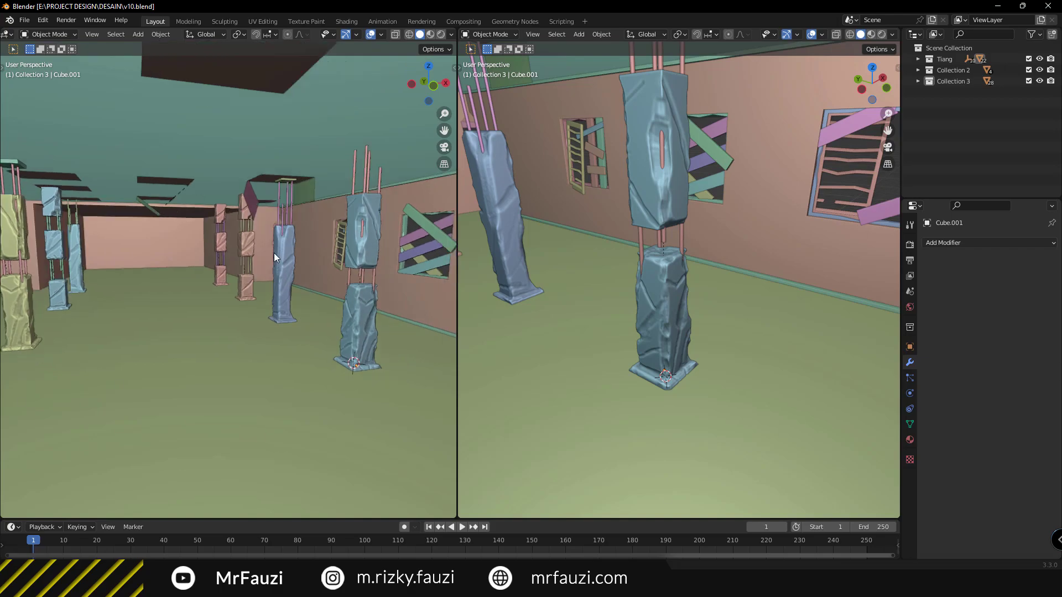
{"action": "scroll", "coordinate": [274, 254], "scroll_direction": "up", "scroll_amount": 2}
{"action": "scroll", "coordinate": [268, 262], "scroll_direction": "up", "scroll_amount": 2}
{"action": "scroll", "coordinate": [243, 272], "scroll_direction": "down", "scroll_amount": 1}
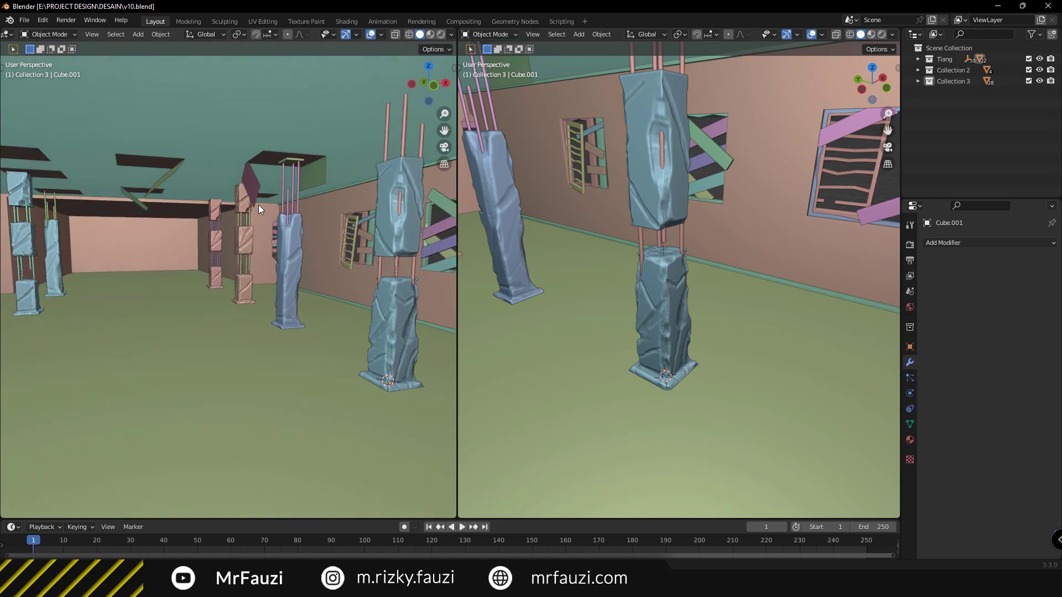
{"action": "scroll", "coordinate": [247, 306], "scroll_direction": "down", "scroll_amount": 2}
{"action": "scroll", "coordinate": [184, 342], "scroll_direction": "down", "scroll_amount": 1}
{"action": "mouse_move", "coordinate": [182, 357]}
{"action": "middle_mouse_down"}
{"action": "mouse_move", "coordinate": [192, 313]}
{"action": "mouse_move", "coordinate": [212, 343]}
{"action": "mouse_move", "coordinate": [190, 331]}
{"action": "middle_mouse_up"}
{"action": "key", "text": "Home"}
{"action": "scroll", "coordinate": [190, 331], "scroll_direction": "up", "scroll_amount": 5}
{"action": "mouse_move", "coordinate": [224, 363]}
{"action": "middle_mouse_down"}
{"action": "mouse_move", "coordinate": [182, 236]}
{"action": "mouse_move", "coordinate": [204, 266]}
{"action": "mouse_move", "coordinate": [207, 203]}
{"action": "middle_mouse_up"}
- Add a cylinder, shrink it, and stretch it along Z into a thin rod
{"action": "right_click", "coordinate": [206, 204], "text": "shift"}
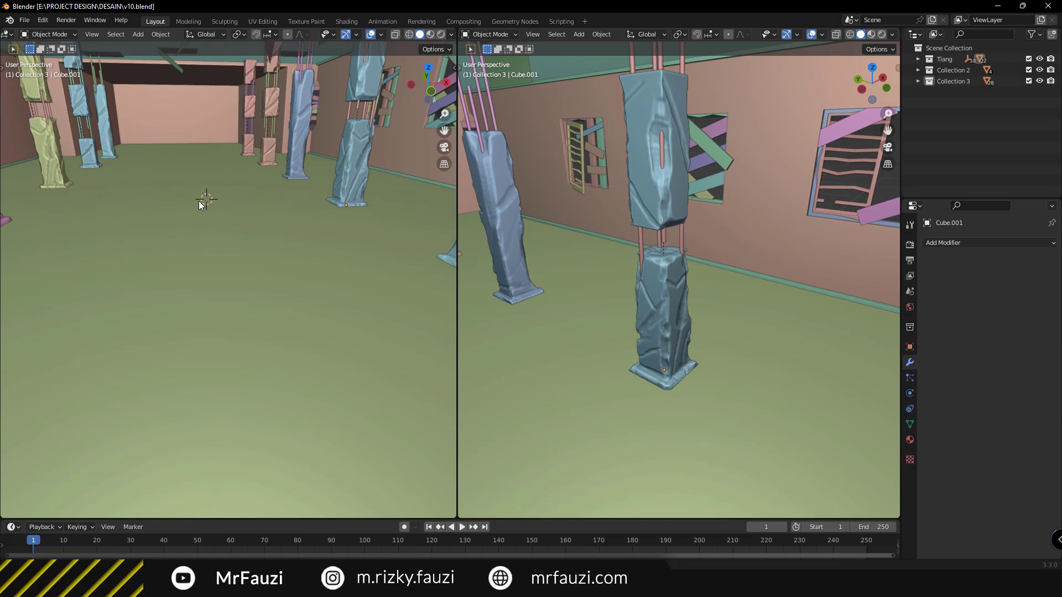
{"action": "key", "text": "shift+a"}
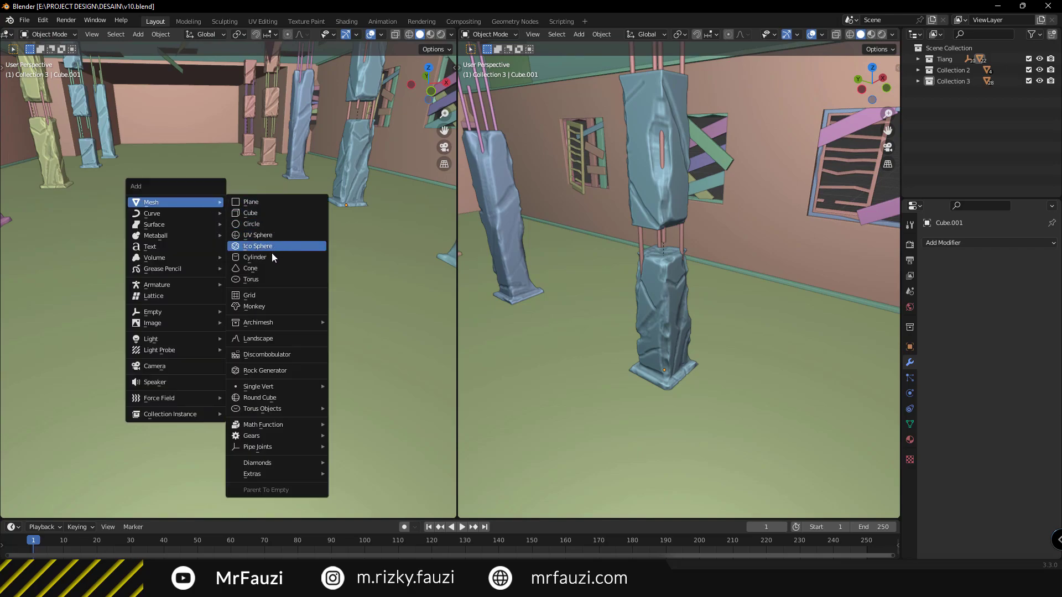
{"action": "left_click", "coordinate": [271, 257]}
{"action": "key", "text": "s"}
{"action": "left_click", "coordinate": [237, 228]}
{"action": "key", "text": "s"}
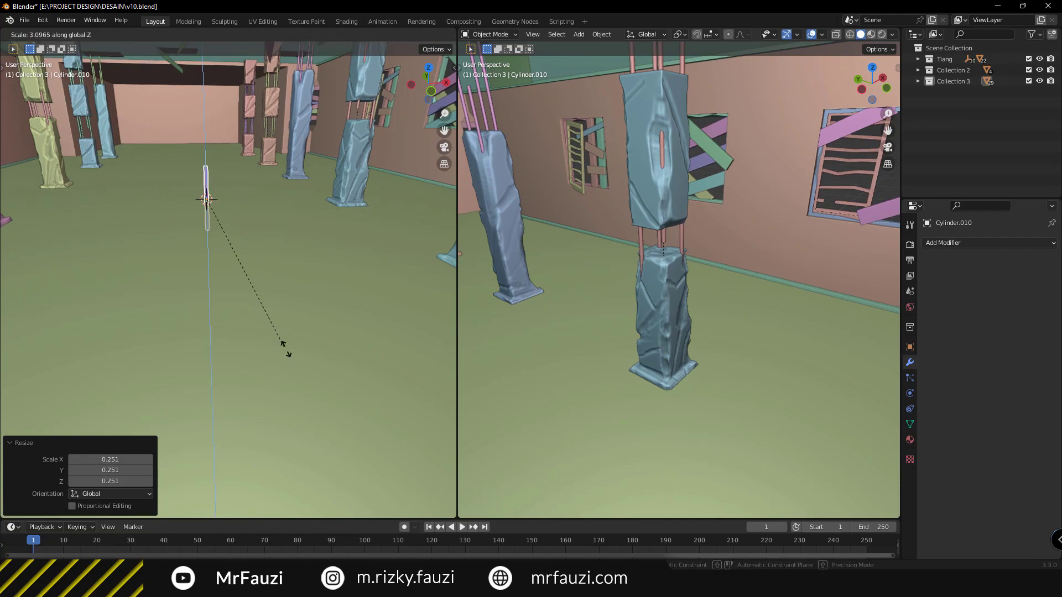
{"action": "right_click", "coordinate": [222, 196]}
{"action": "scroll", "coordinate": [227, 248], "scroll_direction": "down", "scroll_amount": 3}
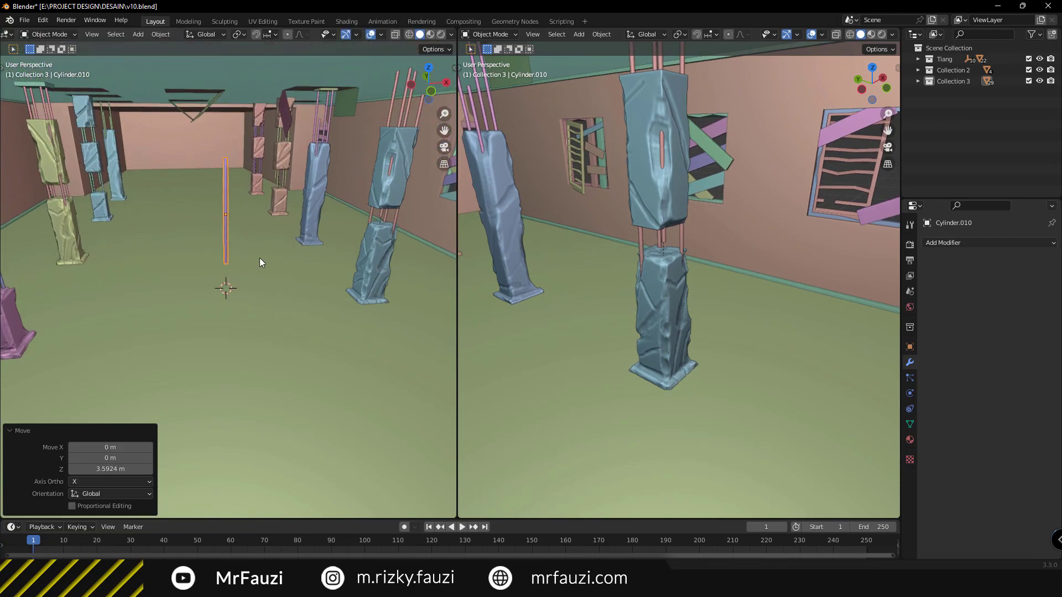
{"action": "key", "text": "s"}
{"action": "key", "text": "z"}
{"action": "left_click", "coordinate": [263, 277]}
- Scale the rod down and tilt it into position near the ceiling, using a wireframe front view
{"action": "key", "text": "s"}
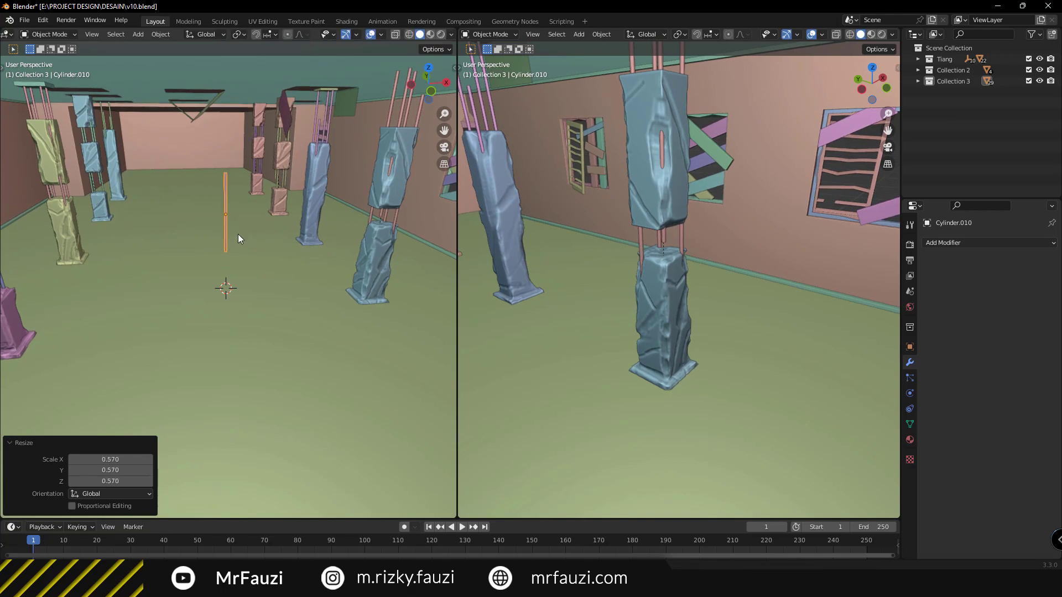
{"action": "key", "text": "KP_1"}
{"action": "key", "text": "z"}
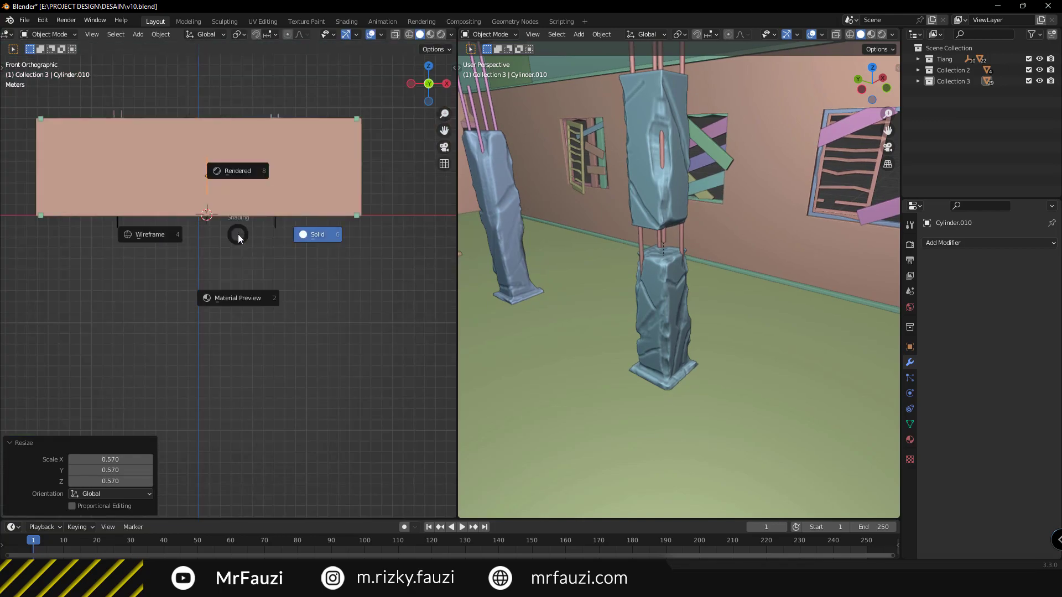
{"action": "left_click", "coordinate": [210, 234]}
{"action": "scroll", "coordinate": [251, 194], "scroll_direction": "up", "scroll_amount": 2}
{"action": "middle_click_drag", "start_coordinate": [251, 198], "coordinate": [303, 422], "text": "shift"}
{"action": "key", "text": "s"}
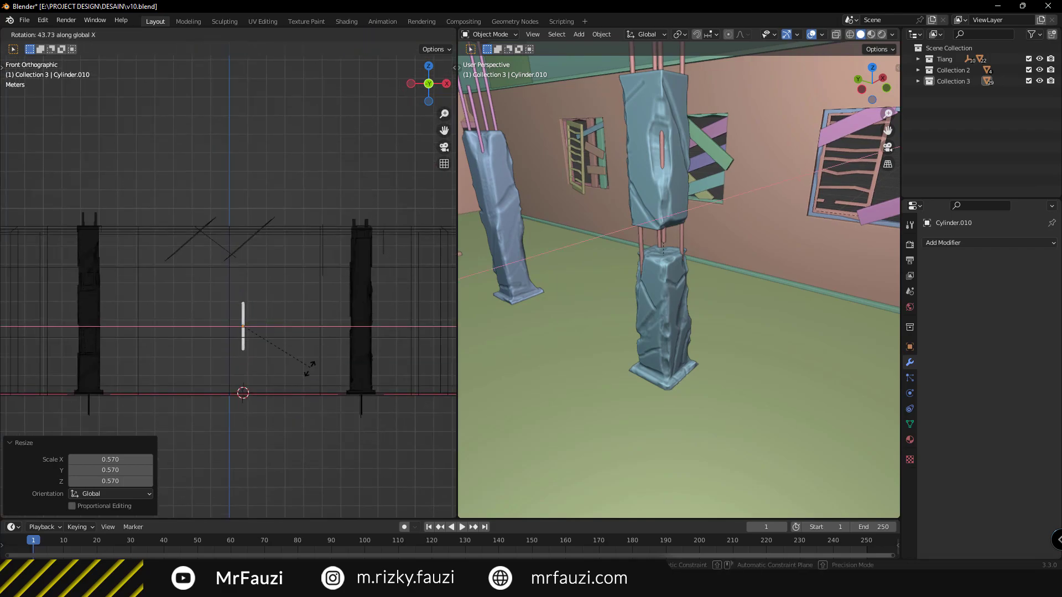
{"action": "left_click", "coordinate": [309, 286]}
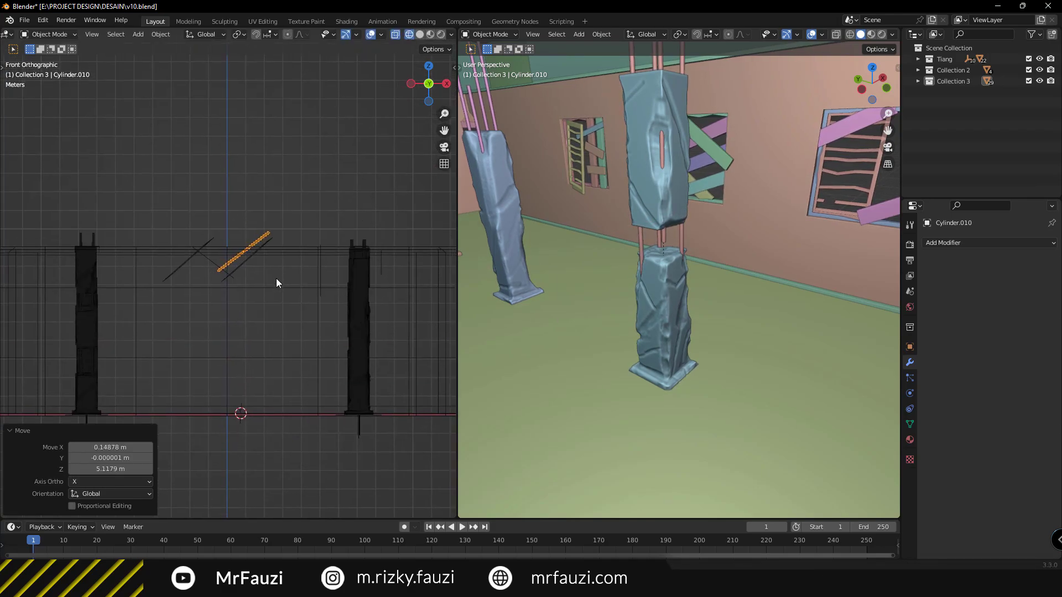
{"action": "scroll", "coordinate": [277, 278], "scroll_direction": "up", "scroll_amount": 2}
{"action": "key", "text": "shift+z"}
{"action": "mouse_move", "coordinate": [303, 330]}
{"action": "middle_mouse_down"}
{"action": "mouse_move", "coordinate": [542, 267]}
{"action": "mouse_move", "coordinate": [202, 300]}
{"action": "middle_mouse_up"}
{"action": "key", "text": "shift+z"}
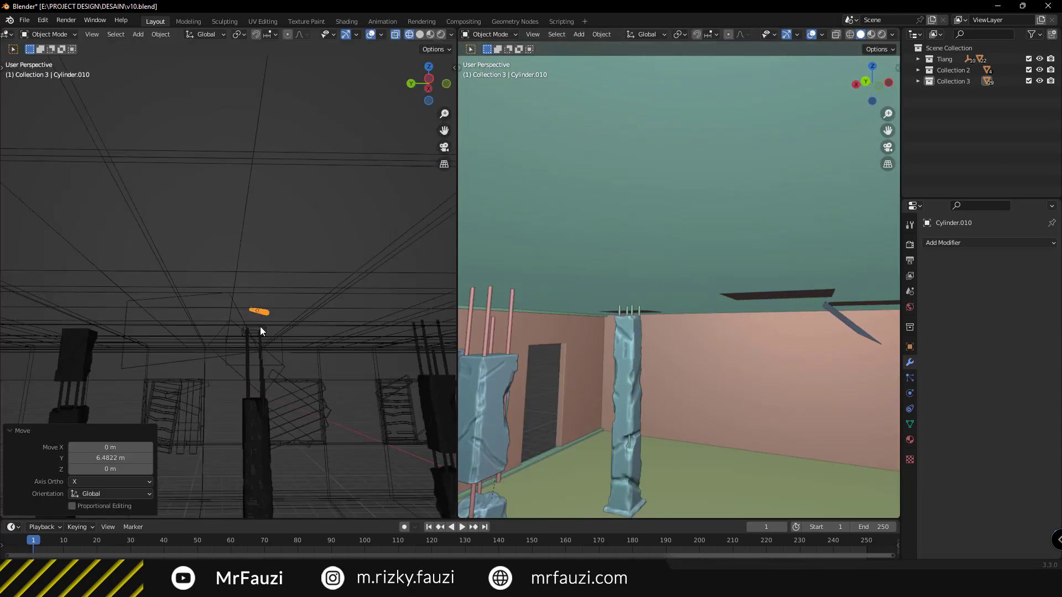
- Duplicate the rod several times to form a cluster across the ceiling panels
{"action": "key", "text": "shift+d"}
{"action": "left_click", "coordinate": [183, 308]}
{"action": "key", "text": "KP_1"}
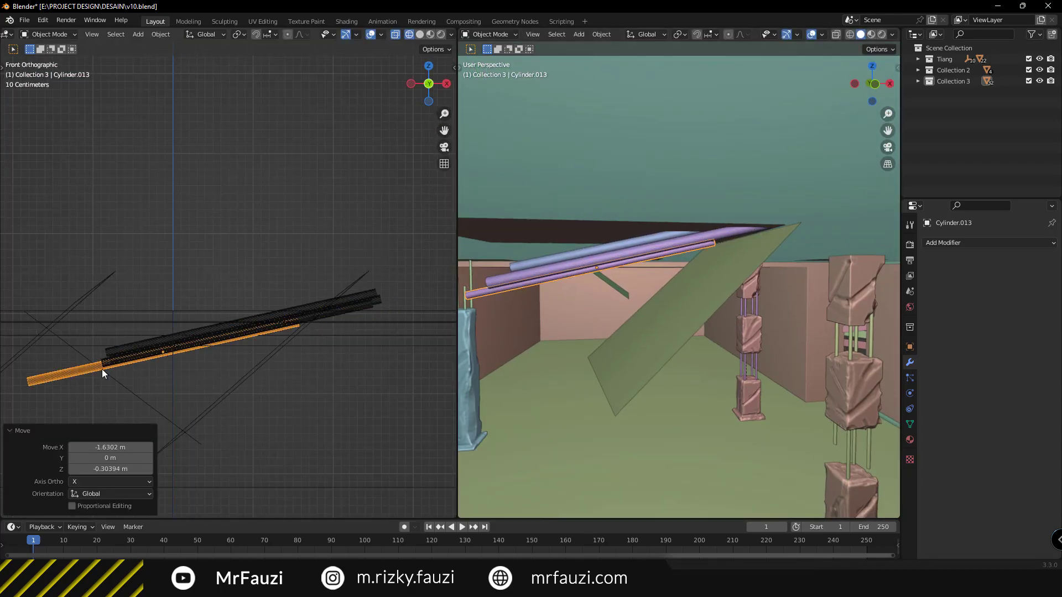
{"action": "mouse_move", "coordinate": [600, 253]}
{"action": "middle_mouse_down"}
{"action": "mouse_move", "coordinate": [696, 340]}
{"action": "mouse_move", "coordinate": [711, 311]}
{"action": "mouse_move", "coordinate": [664, 277]}
{"action": "mouse_move", "coordinate": [734, 373]}
{"action": "mouse_move", "coordinate": [646, 306]}
{"action": "middle_mouse_up"}
{"action": "key", "text": "shift+d"}
{"action": "left_click", "coordinate": [308, 332]}
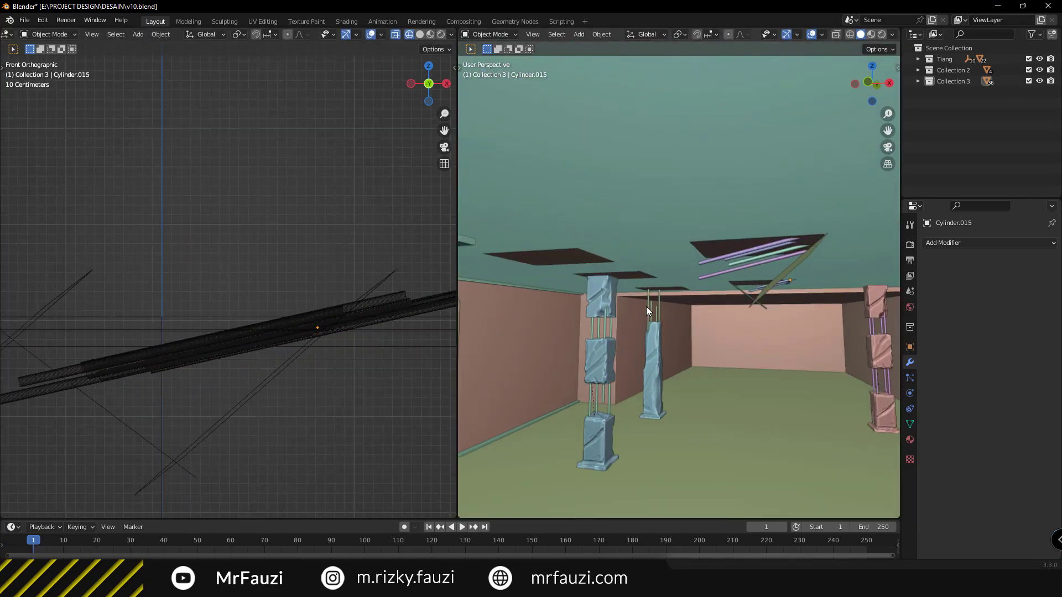
{"action": "left_click", "coordinate": [206, 356]}
{"action": "key", "text": "KP_7"}
{"action": "left_click", "coordinate": [918, 81]}
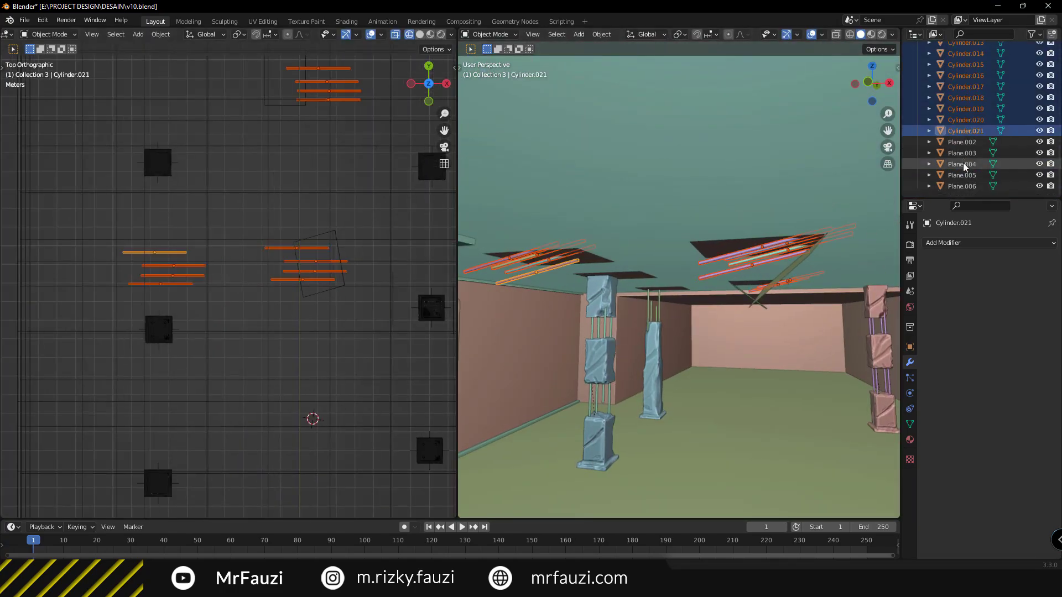
{"action": "scroll", "coordinate": [964, 163], "scroll_direction": "up", "scroll_amount": 5}
{"action": "mouse_move", "coordinate": [664, 288]}
{"action": "middle_mouse_down"}
{"action": "mouse_move", "coordinate": [593, 252]}
{"action": "mouse_move", "coordinate": [721, 349]}
{"action": "middle_mouse_up"}
{"action": "left_click", "coordinate": [593, 251]}
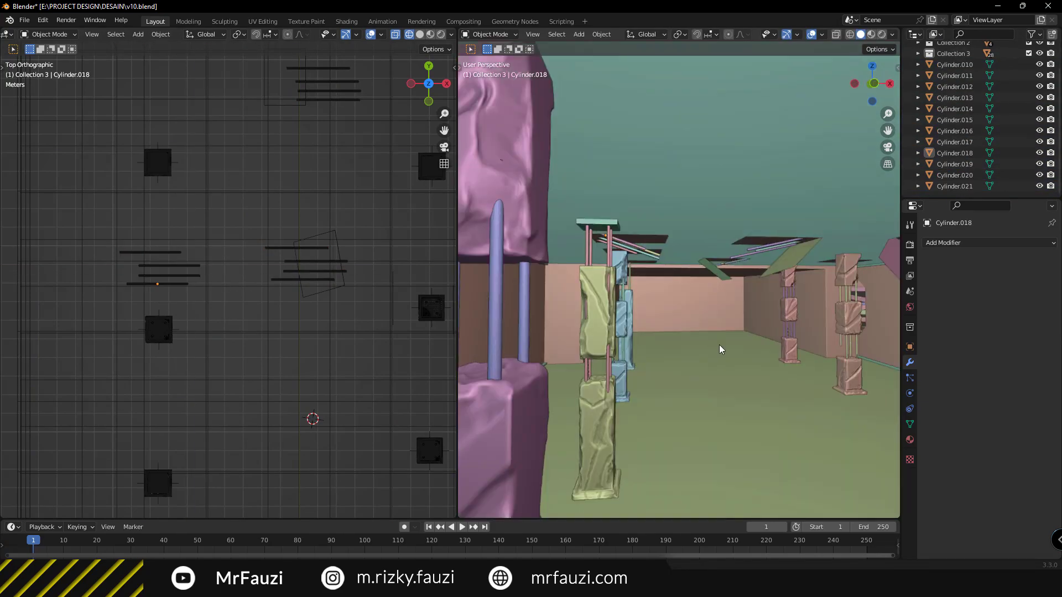
{"action": "left_click", "coordinate": [218, 346]}
- Rotate a window board around the X axis
{"action": "mouse_move", "coordinate": [609, 287]}
{"action": "middle_mouse_down"}
{"action": "mouse_move", "coordinate": [551, 335]}
{"action": "mouse_move", "coordinate": [648, 414]}
{"action": "mouse_move", "coordinate": [616, 243]}
{"action": "middle_mouse_up"}
{"action": "scroll", "coordinate": [669, 410], "scroll_direction": "up", "scroll_amount": 5}
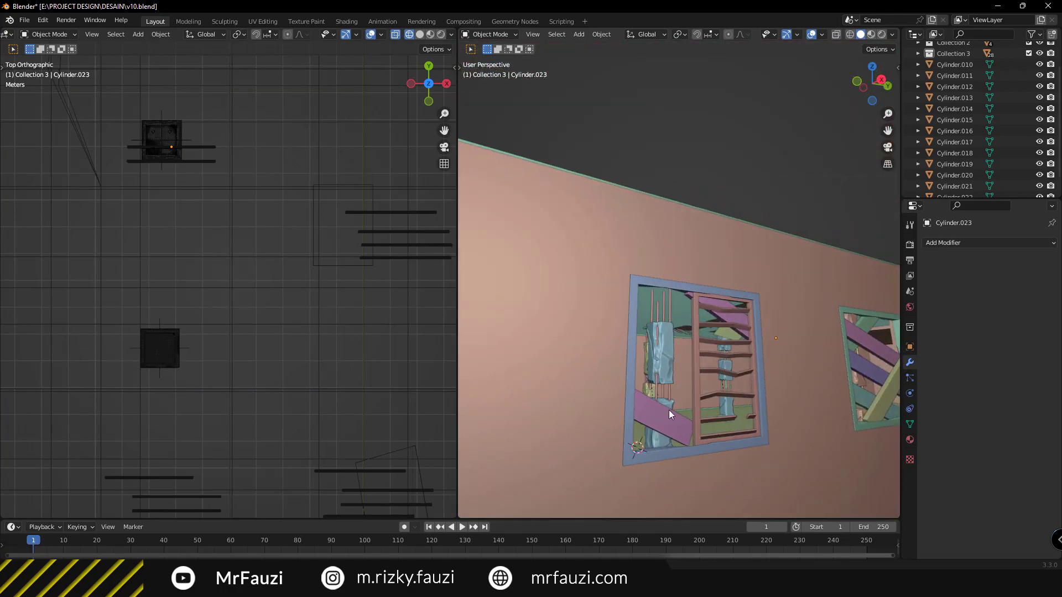
{"action": "left_click", "coordinate": [725, 356]}
{"action": "key", "text": "r"}
{"action": "key", "text": "x"}
{"action": "left_click", "coordinate": [741, 290]}
- Duplicate a rod on a ceiling panel, moving the copy along X
{"action": "mouse_move", "coordinate": [742, 289]}
{"action": "middle_mouse_down"}
{"action": "mouse_move", "coordinate": [707, 245]}
{"action": "mouse_move", "coordinate": [565, 241]}
{"action": "mouse_move", "coordinate": [664, 234]}
{"action": "mouse_move", "coordinate": [646, 216]}
{"action": "mouse_move", "coordinate": [536, 254]}
{"action": "middle_mouse_up"}
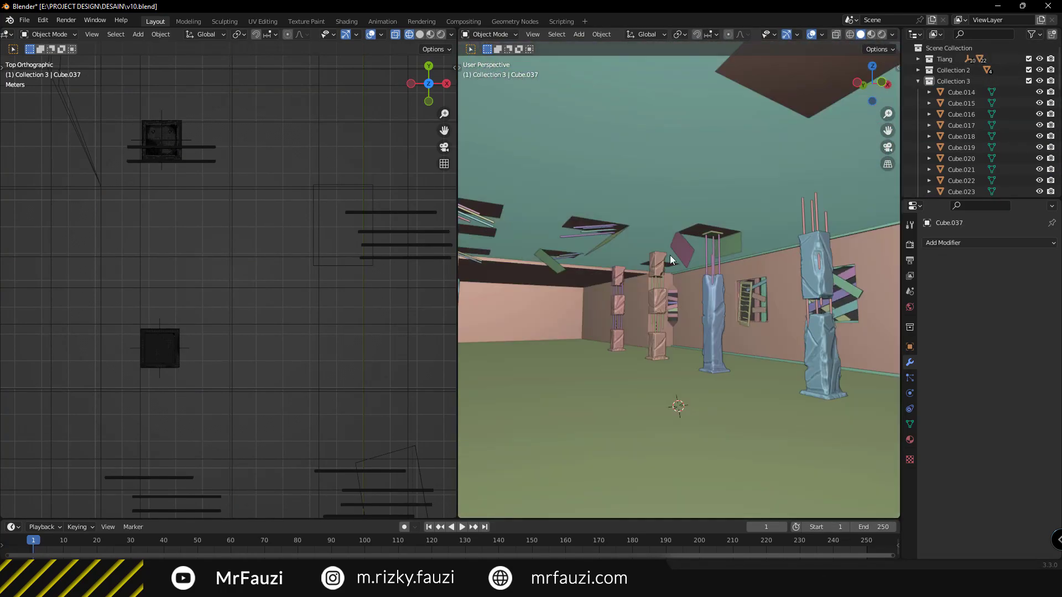
{"action": "left_click", "coordinate": [536, 253]}
{"action": "key", "text": "shift+d"}
{"action": "key", "text": "x"}
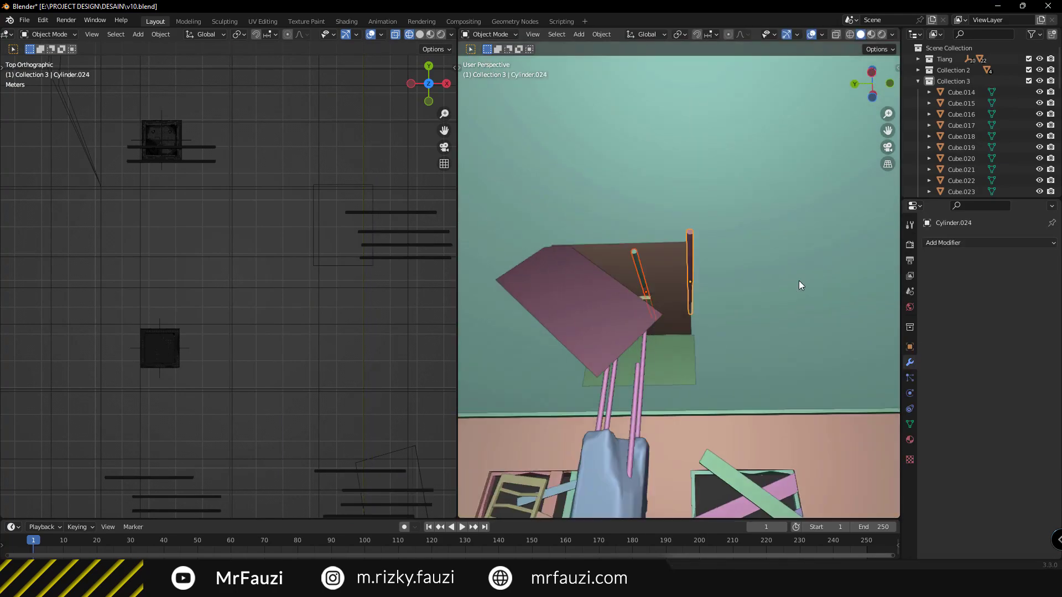
{"action": "mouse_move", "coordinate": [174, 344]}
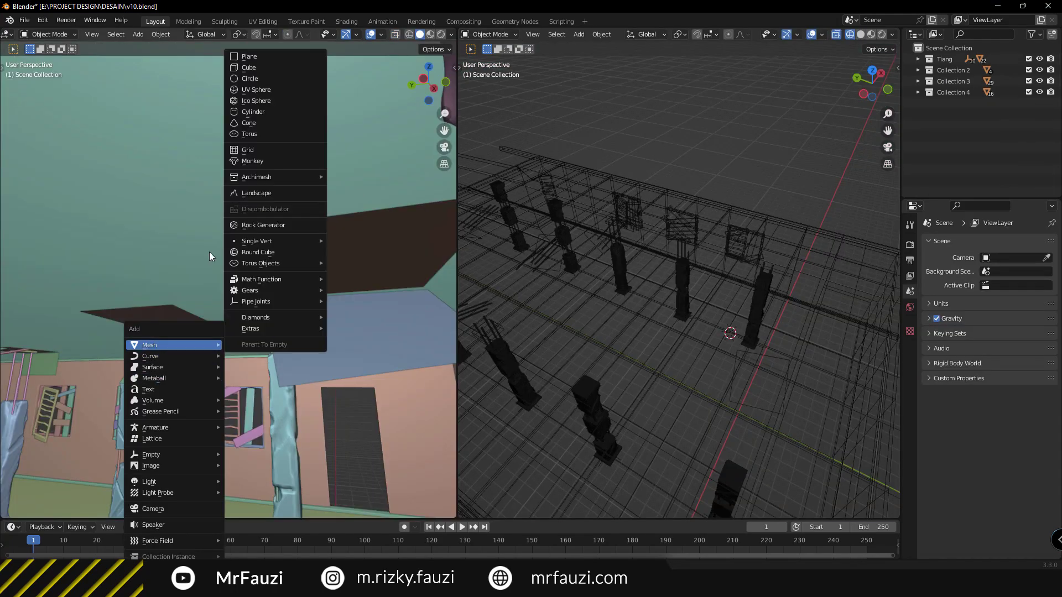
- Add a cube, stretch it into a long bar, and flatten it along Z under the ceiling
{"action": "left_click", "coordinate": [271, 74]}
{"action": "key", "text": "ctrl+z"}
{"action": "key", "text": "shift+a"}
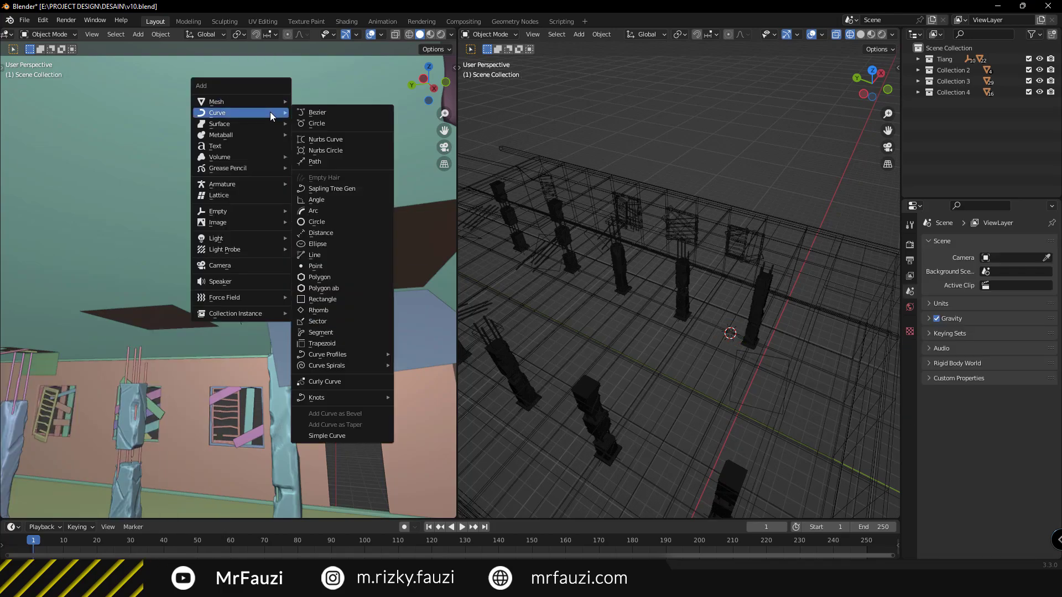
{"action": "mouse_move", "coordinate": [217, 101]}
{"action": "left_click", "coordinate": [313, 114]}
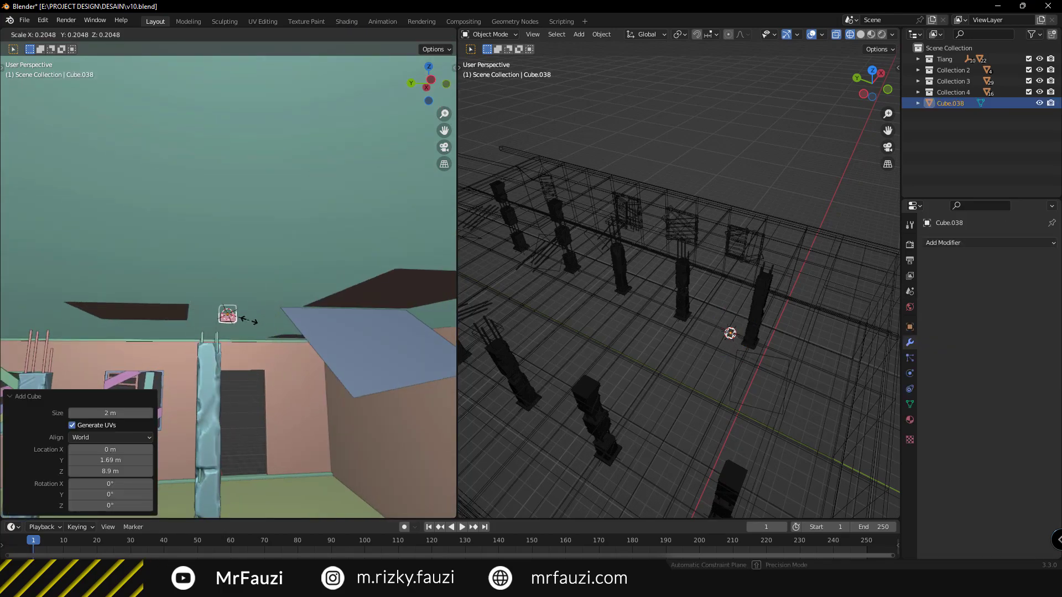
{"action": "left_click", "coordinate": [249, 321]}
{"action": "mouse_move", "coordinate": [249, 321]}
{"action": "middle_mouse_down"}
{"action": "mouse_move", "coordinate": [269, 320]}
{"action": "mouse_move", "coordinate": [262, 366]}
{"action": "middle_mouse_up"}
{"action": "key", "text": "s"}
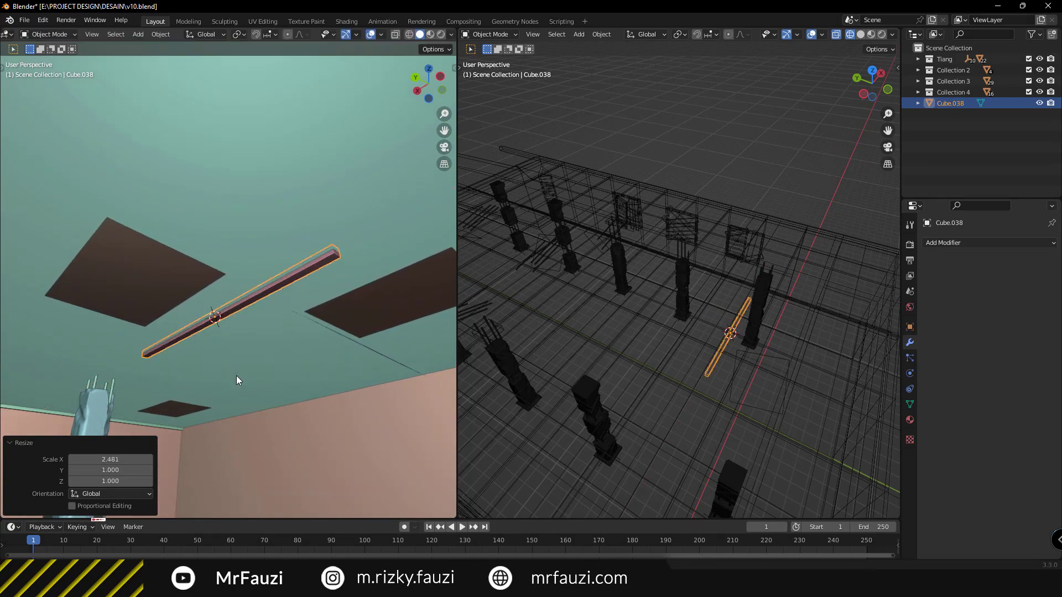
{"action": "mouse_move", "coordinate": [237, 380]}
{"action": "middle_mouse_down"}
{"action": "mouse_move", "coordinate": [325, 327]}
{"action": "mouse_move", "coordinate": [247, 356]}
{"action": "mouse_move", "coordinate": [171, 354]}
{"action": "mouse_move", "coordinate": [268, 358]}
{"action": "middle_mouse_up"}
{"action": "key", "text": "s"}
{"action": "key", "text": "z"}
{"action": "left_click", "coordinate": [247, 347]}
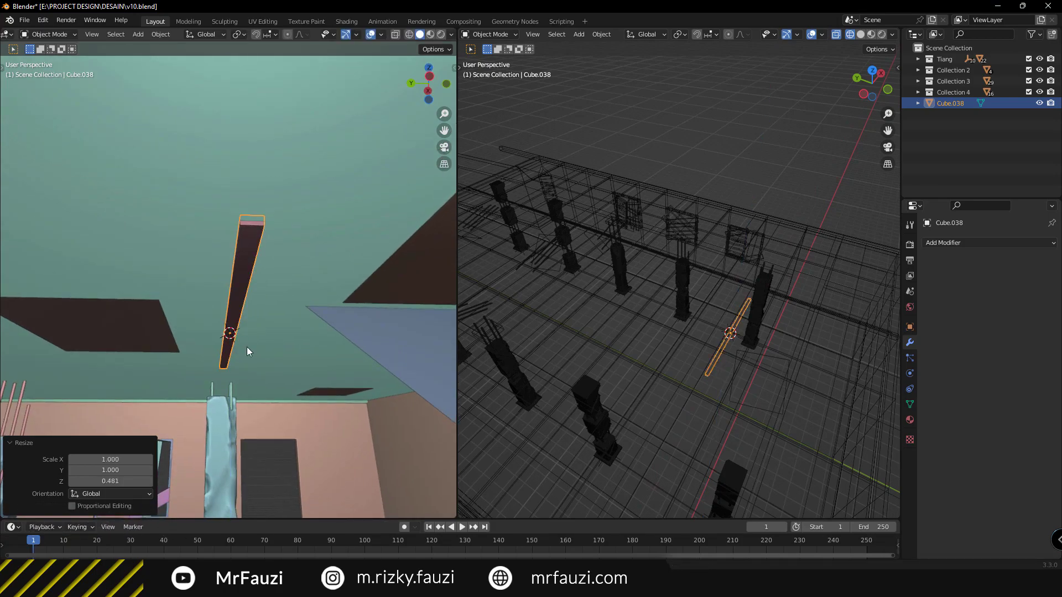
- Copy the bar about 5.4 m along Y as Cube.039, then edit the original Cube.038
{"action": "mouse_move", "coordinate": [246, 347]}
{"action": "middle_mouse_down"}
{"action": "mouse_move", "coordinate": [330, 318]}
{"action": "mouse_move", "coordinate": [244, 318]}
{"action": "middle_mouse_up"}
{"action": "left_click", "coordinate": [328, 321]}
{"action": "left_click", "coordinate": [245, 318]}
{"action": "scroll", "coordinate": [245, 319], "scroll_direction": "down", "scroll_amount": 3}
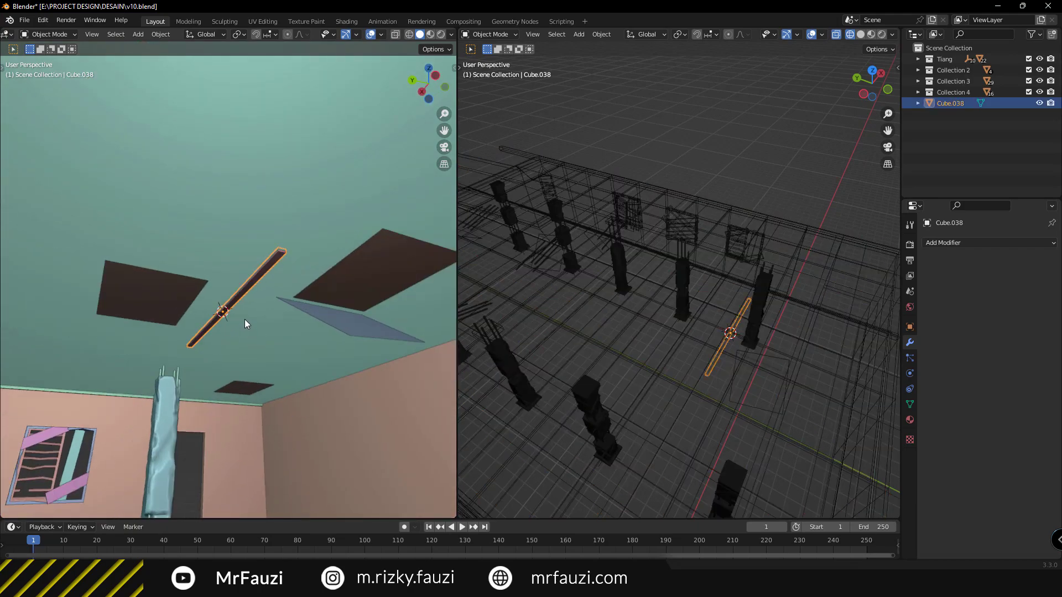
{"action": "key", "text": "shift+d"}
{"action": "key", "text": "y"}
{"action": "right_click", "coordinate": [77, 362]}
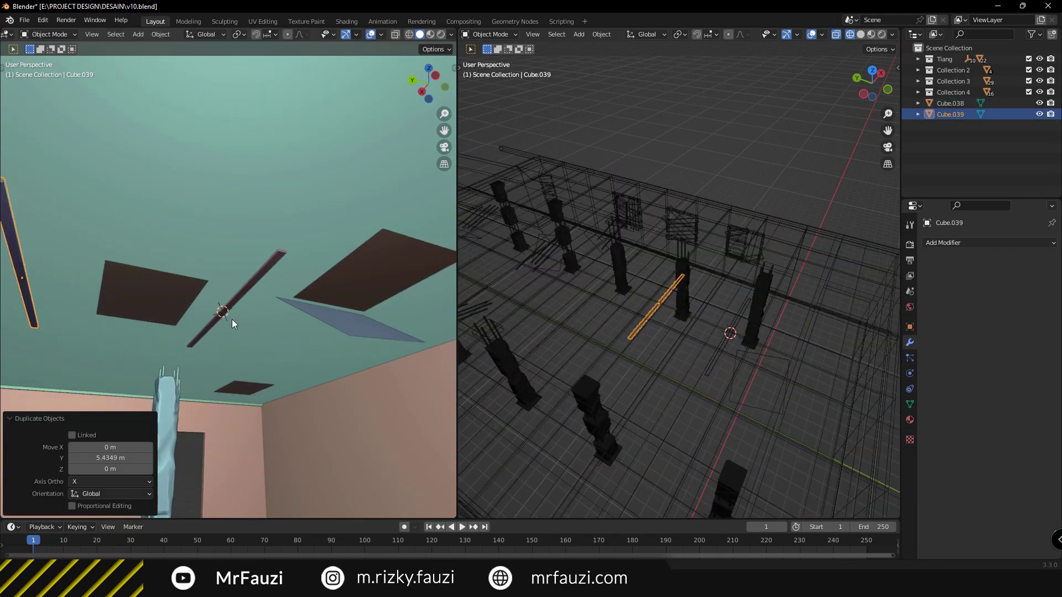
{"action": "scroll", "coordinate": [227, 294], "scroll_direction": "up", "scroll_amount": 2}
{"action": "left_click", "coordinate": [226, 294], "text": "shift"}
{"action": "key", "text": "Tab"}
{"action": "scroll", "coordinate": [271, 263], "scroll_direction": "up", "scroll_amount": 3}
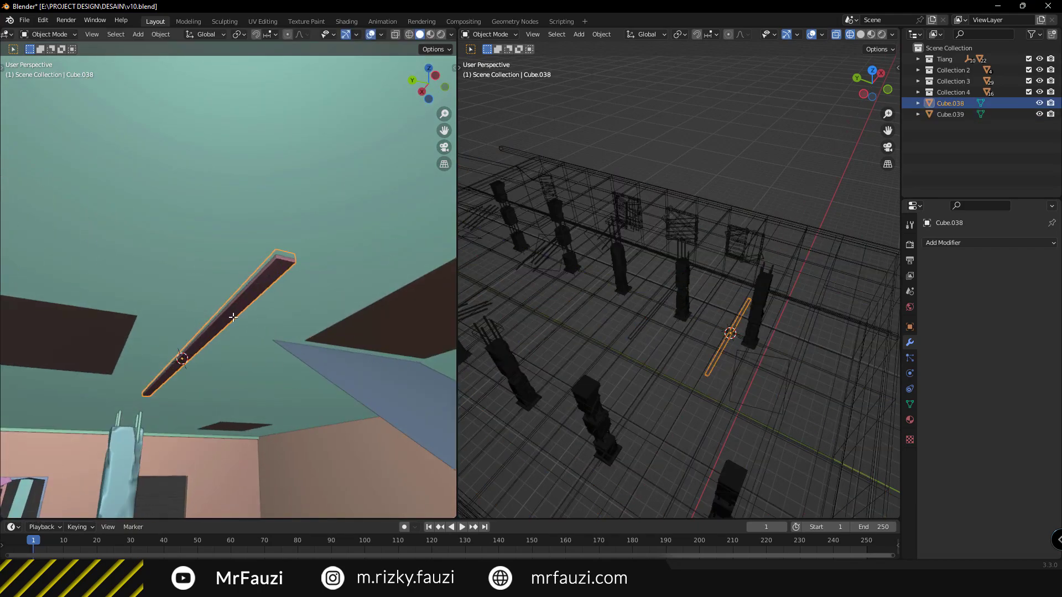
- Add two lengthwise loop cuts to Cube.038 and extrude the middle strip about 0.097 m into a ridge
{"action": "left_click", "coordinate": [279, 261]}
{"action": "right_click", "coordinate": [280, 261]}
{"action": "middle_click_drag", "start_coordinate": [279, 261], "coordinate": [229, 323]}
{"action": "key", "text": "ctrl+r"}
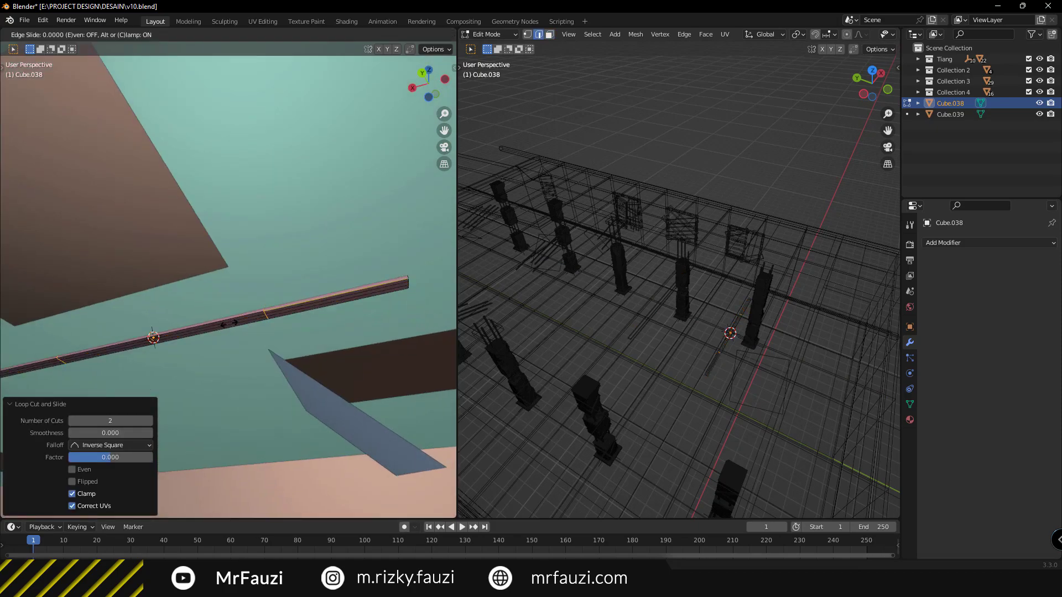
{"action": "right_click", "coordinate": [229, 324]}
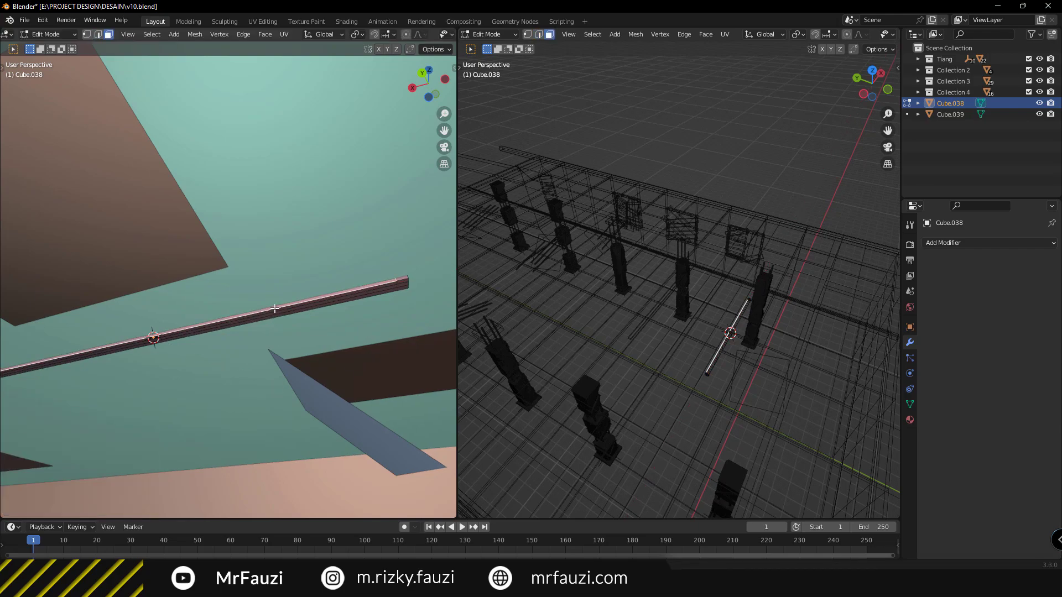
{"action": "middle_click_drag", "start_coordinate": [280, 329], "coordinate": [239, 297]}
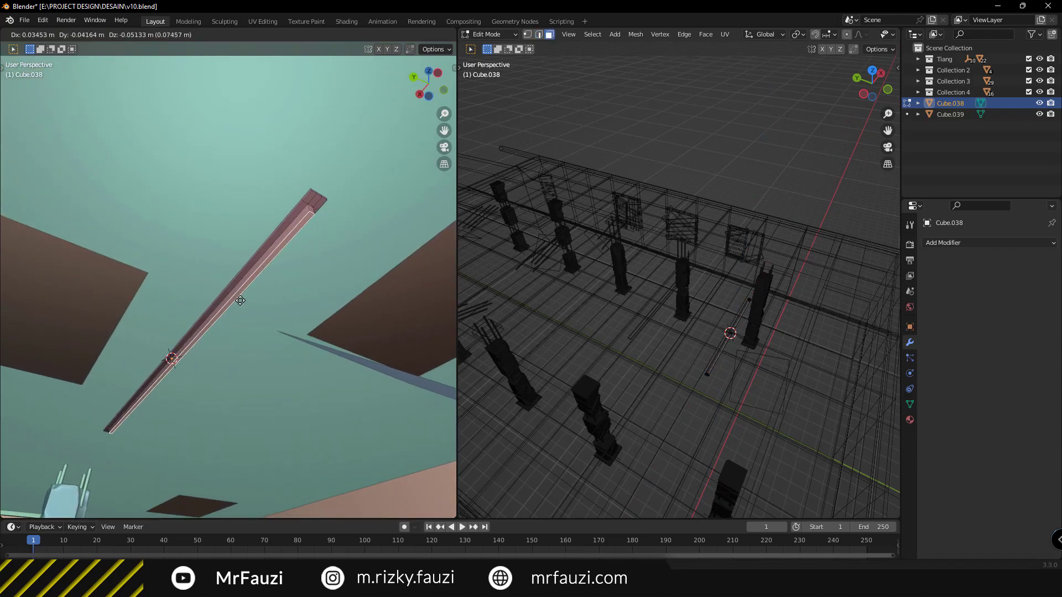
{"action": "left_click", "coordinate": [242, 289]}
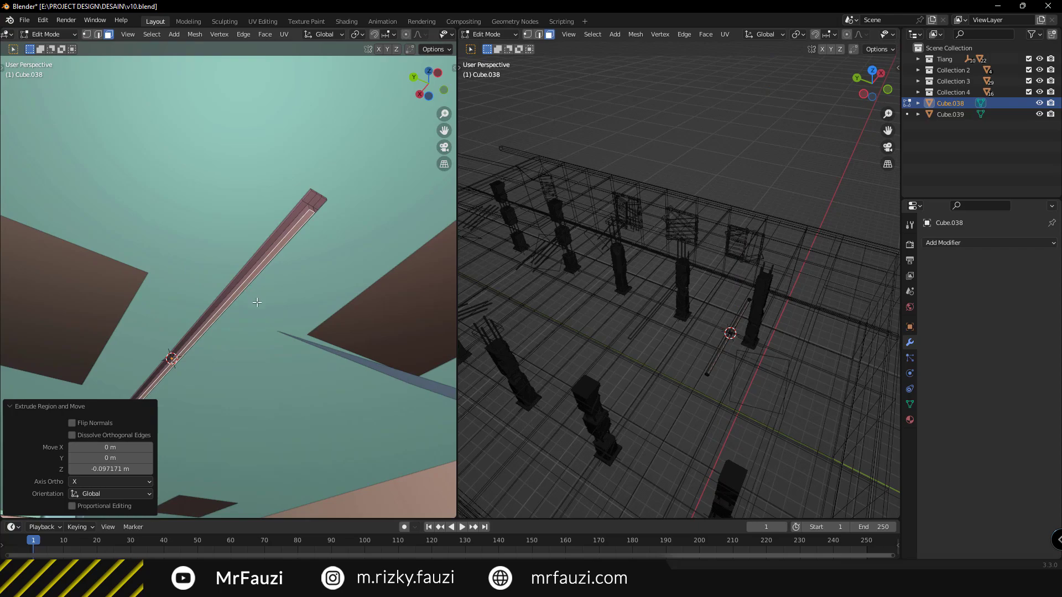
{"action": "middle_click_drag", "start_coordinate": [242, 289], "coordinate": [240, 303]}
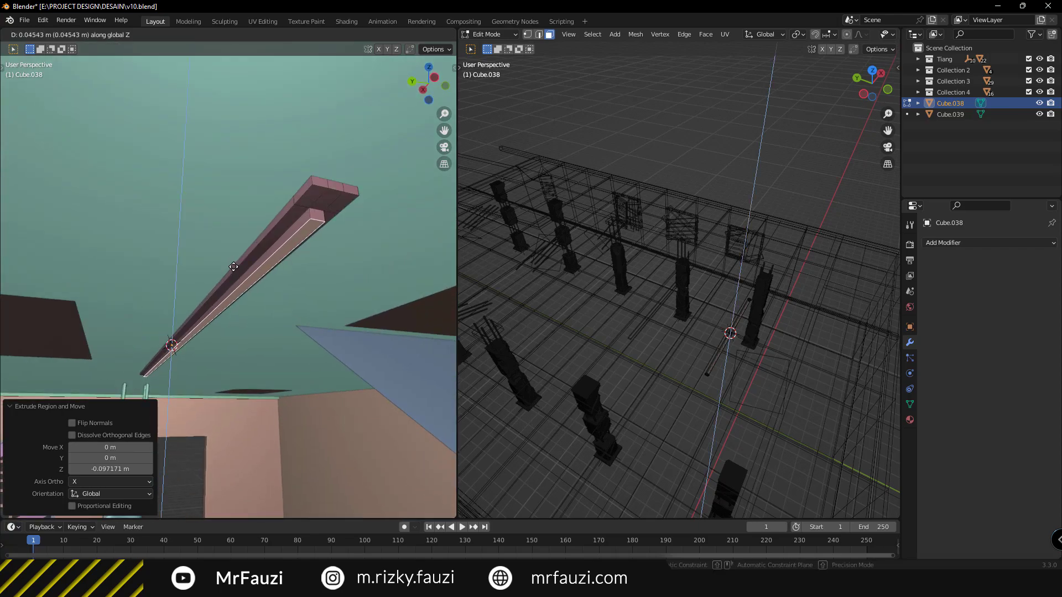
{"action": "middle_click_drag", "start_coordinate": [230, 249], "coordinate": [239, 242]}
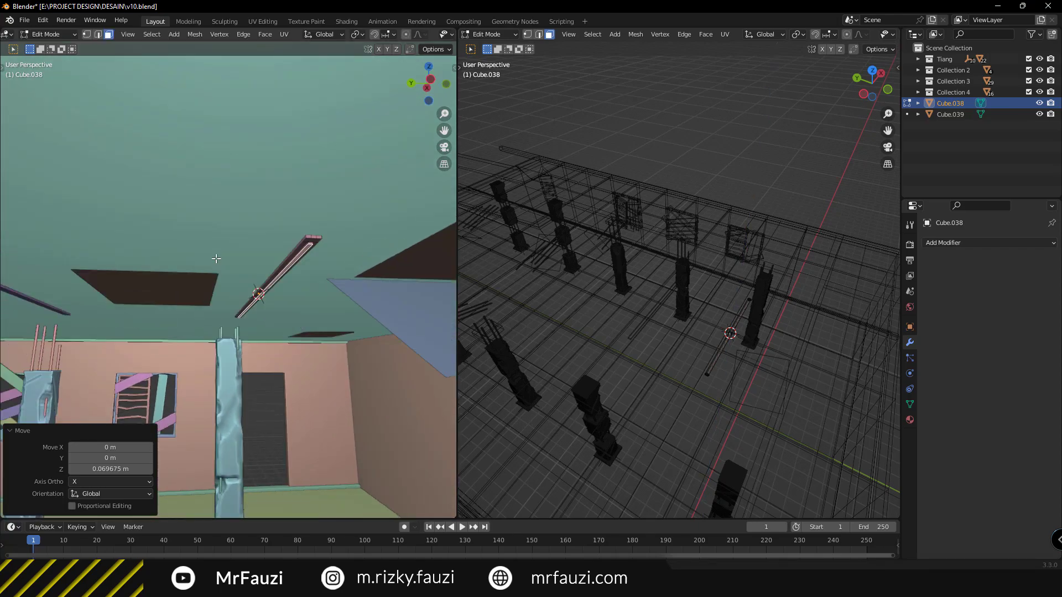
{"action": "key", "text": "Tab"}
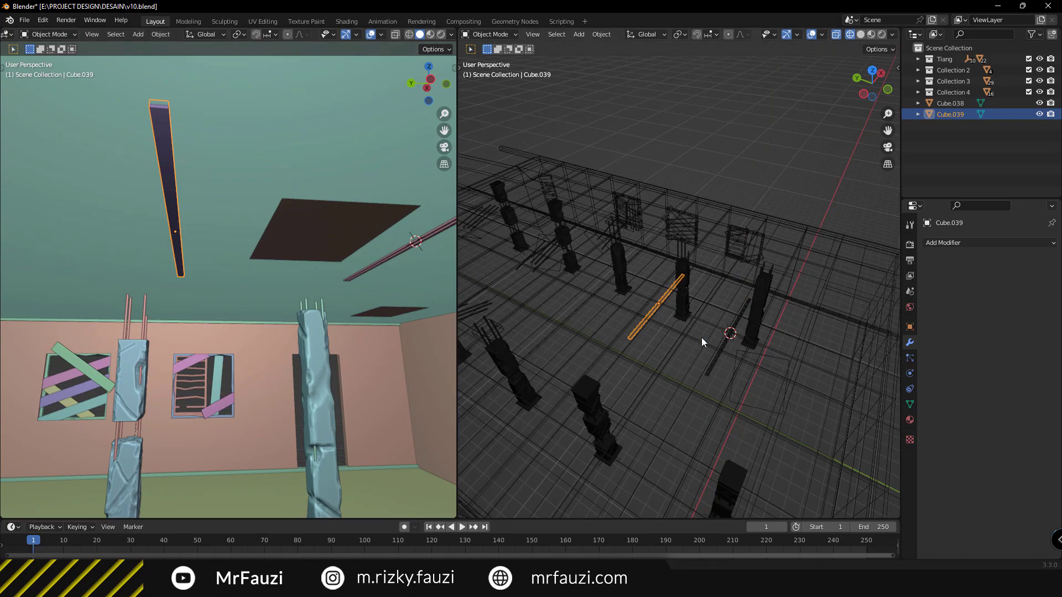
- Place another copy of the ceiling bar from the top view
{"action": "key", "text": "KP_7"}
{"action": "key", "text": "shift+d"}
{"action": "key", "text": "shift+d"}
{"action": "left_click", "coordinate": [710, 328]}
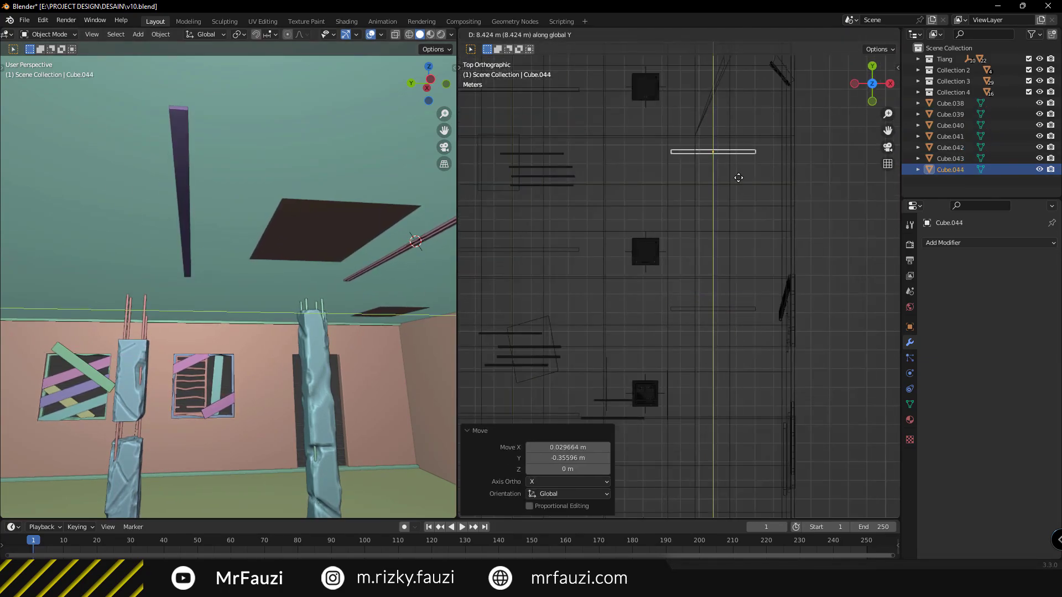
{"action": "scroll", "coordinate": [597, 251], "scroll_direction": "down", "scroll_amount": 4}
{"action": "middle_click_drag", "start_coordinate": [221, 249], "coordinate": [329, 253]}
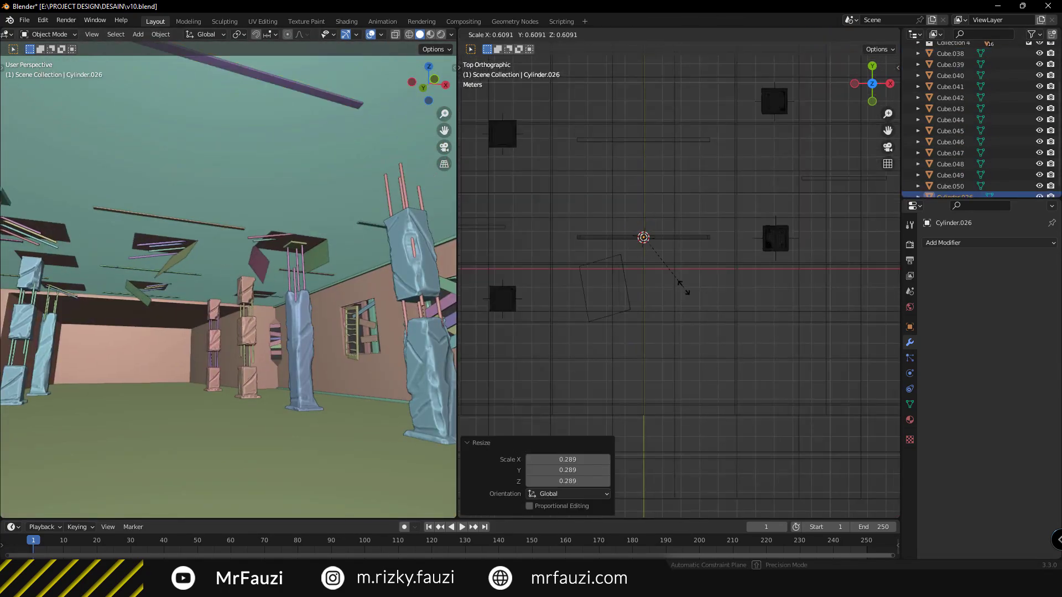
{"action": "scroll", "coordinate": [679, 277], "scroll_direction": "up", "scroll_amount": 5}
- Move a cylinder rod vertically to a new height in the front view
{"action": "key", "text": "g"}
{"action": "key", "text": "Escape"}
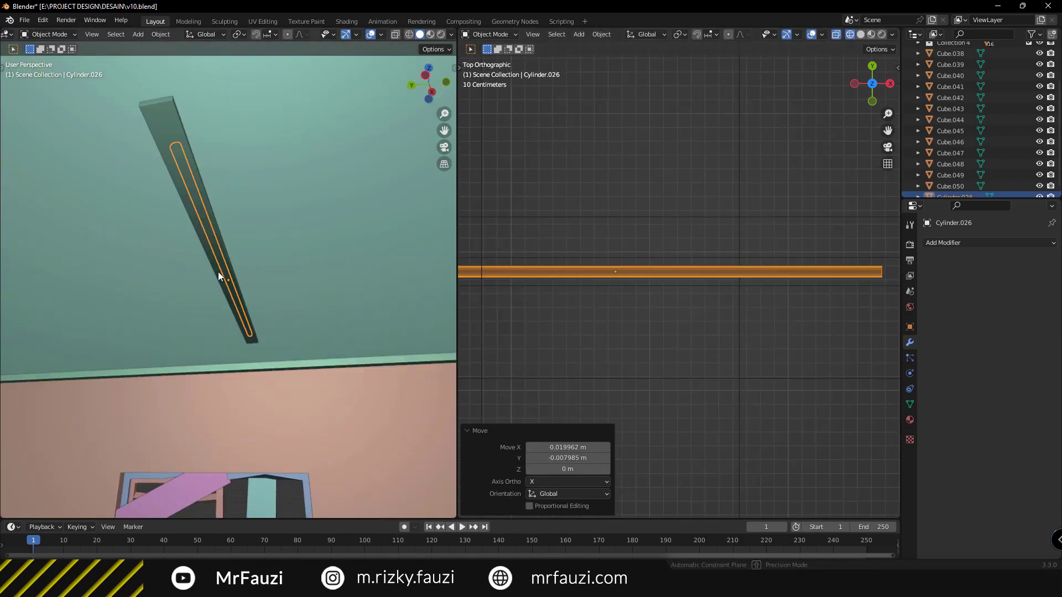
{"action": "key", "text": "KP_1"}
{"action": "key", "text": "g"}
{"action": "key", "text": "z"}
{"action": "left_click", "coordinate": [672, 250]}
{"action": "middle_click_drag", "start_coordinate": [183, 249], "coordinate": [155, 231]}
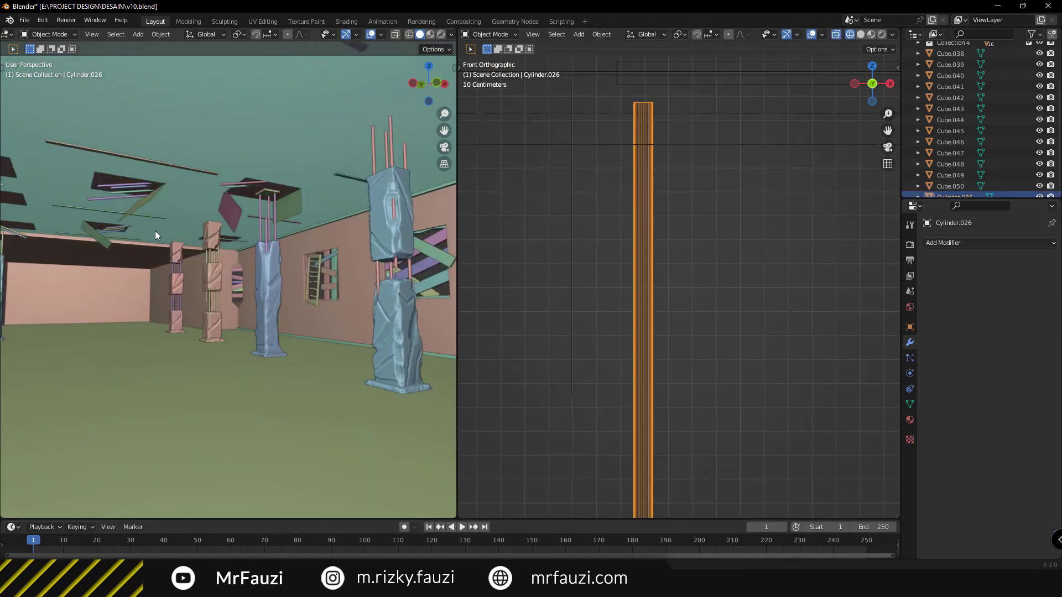
{"action": "key", "text": "shift+d"}
{"action": "key", "text": "KP_7"}
{"action": "scroll", "coordinate": [720, 265], "scroll_direction": "up", "scroll_amount": 3}
- Copy rod Cylinder.027 about 10.7 m along Y and another copy about 4.3 m sideways
{"action": "left_click", "coordinate": [732, 278]}
{"action": "key", "text": "shift+d"}
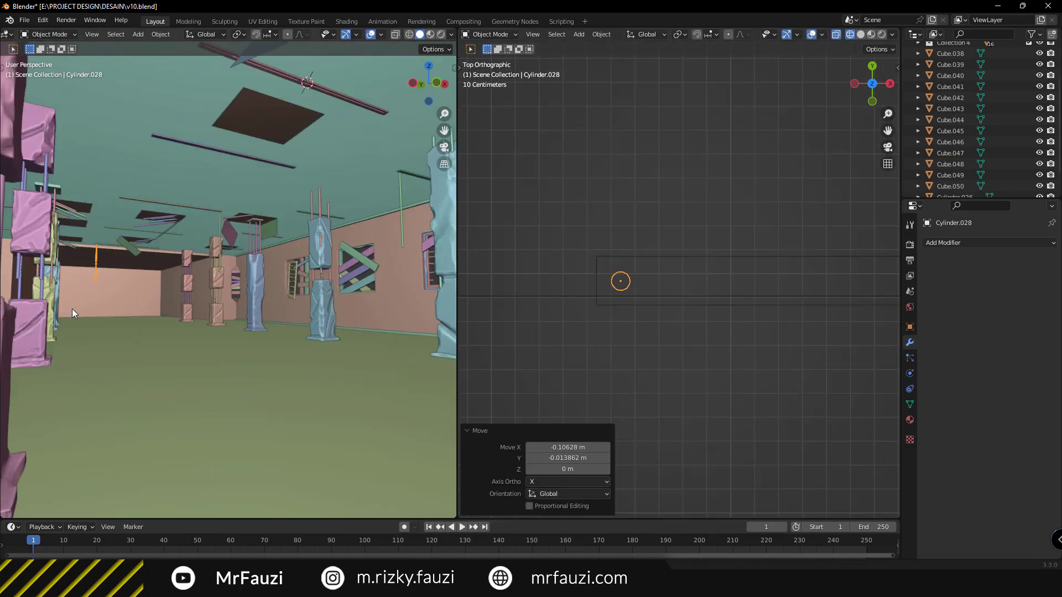
{"action": "scroll", "coordinate": [719, 332], "scroll_direction": "down", "scroll_amount": 4}
{"action": "left_click", "coordinate": [678, 413]}
{"action": "mouse_move", "coordinate": [332, 332]}
{"action": "middle_mouse_down"}
{"action": "mouse_move", "coordinate": [346, 339]}
{"action": "mouse_move", "coordinate": [220, 362]}
{"action": "mouse_move", "coordinate": [286, 348]}
{"action": "middle_mouse_up"}
{"action": "scroll", "coordinate": [689, 438], "scroll_direction": "down", "scroll_amount": 2}
{"action": "key", "text": "shift+d"}
{"action": "left_click", "coordinate": [690, 437]}
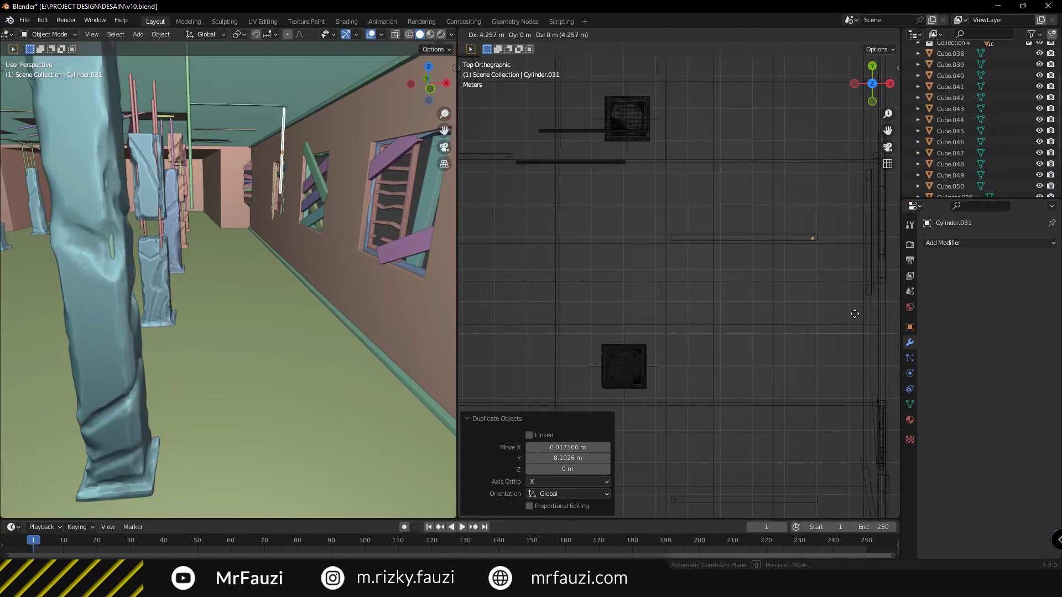
{"action": "middle_click_drag", "start_coordinate": [288, 276], "coordinate": [214, 251]}
{"action": "middle_click_drag", "start_coordinate": [553, 266], "coordinate": [672, 262]}
{"action": "key", "text": "g"}
{"action": "left_click", "coordinate": [738, 347]}
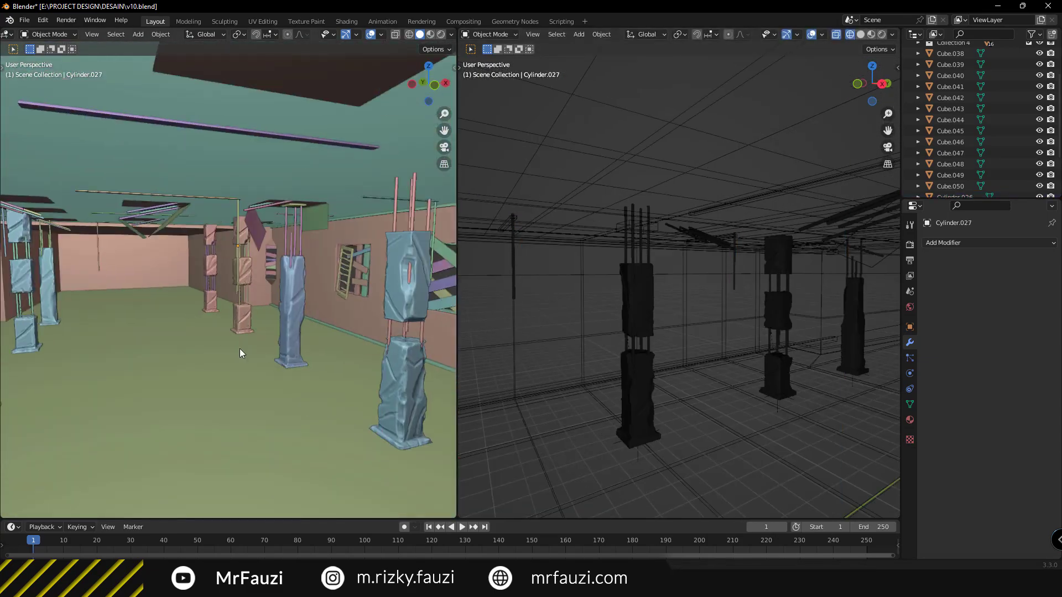
{"action": "middle_click_drag", "start_coordinate": [240, 348], "coordinate": [257, 325]}
- Add a plane and enlarge it into a long ceiling panel
{"action": "key", "text": "shift+a"}
{"action": "left_click", "coordinate": [320, 228]}
{"action": "mouse_move", "coordinate": [320, 228]}
{"action": "middle_mouse_down"}
{"action": "mouse_move", "coordinate": [217, 260]}
{"action": "mouse_move", "coordinate": [249, 221]}
{"action": "middle_mouse_up"}
{"action": "key", "text": "s"}
{"action": "key", "text": "Tab"}
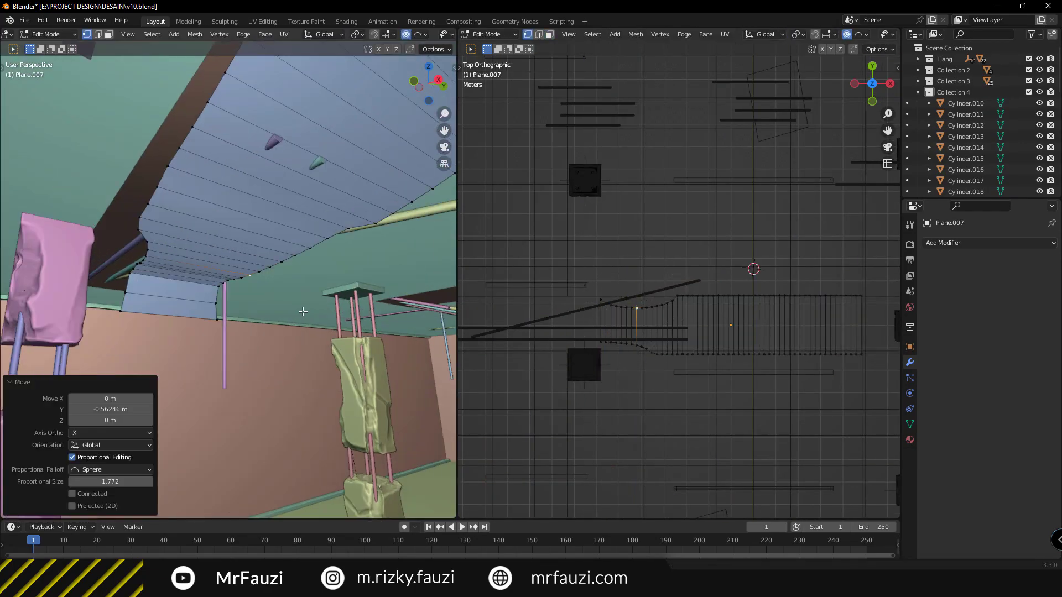
- Orbit the view up to look at the room's ceiling
{"action": "mouse_move", "coordinate": [166, 335]}
{"action": "middle_mouse_down"}
{"action": "mouse_move", "coordinate": [183, 376]}
{"action": "mouse_move", "coordinate": [161, 374]}
{"action": "mouse_move", "coordinate": [264, 367]}
{"action": "mouse_move", "coordinate": [283, 385]}
{"action": "mouse_move", "coordinate": [268, 349]}
{"action": "mouse_move", "coordinate": [288, 343]}
{"action": "mouse_move", "coordinate": [197, 347]}
{"action": "mouse_move", "coordinate": [240, 365]}
{"action": "mouse_move", "coordinate": [251, 384]}
{"action": "mouse_move", "coordinate": [221, 378]}
{"action": "mouse_move", "coordinate": [256, 353]}
{"action": "mouse_move", "coordinate": [238, 340]}
{"action": "mouse_move", "coordinate": [275, 353]}
{"action": "middle_mouse_up"}
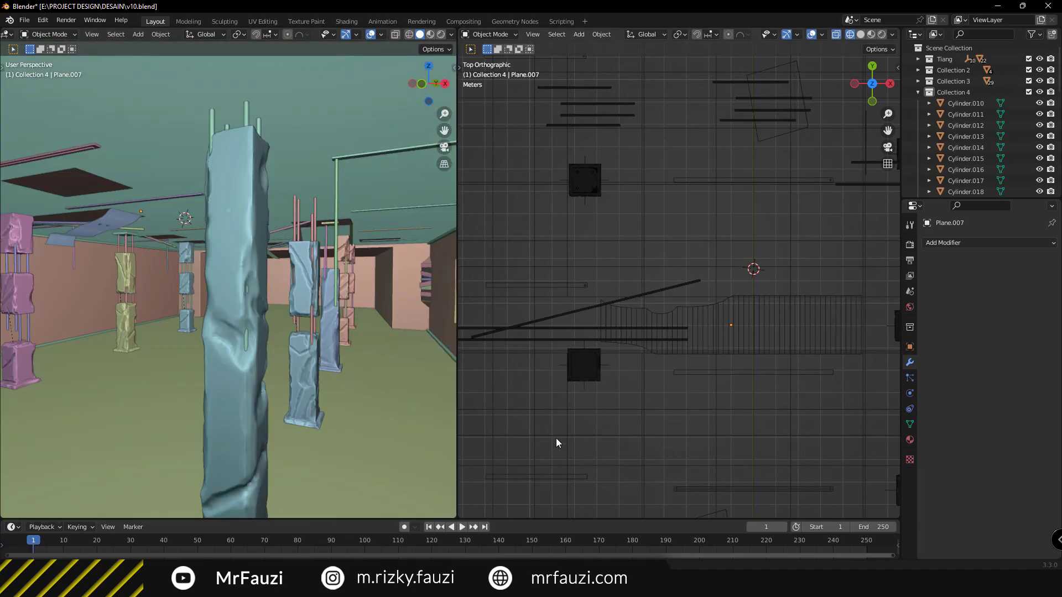
{"action": "key", "text": "a"}
{"action": "mouse_move", "coordinate": [209, 356]}
{"action": "middle_mouse_down"}
{"action": "mouse_move", "coordinate": [275, 363]}
{"action": "mouse_move", "coordinate": [259, 368]}
{"action": "middle_mouse_up"}
{"action": "key", "text": "alt+a"}
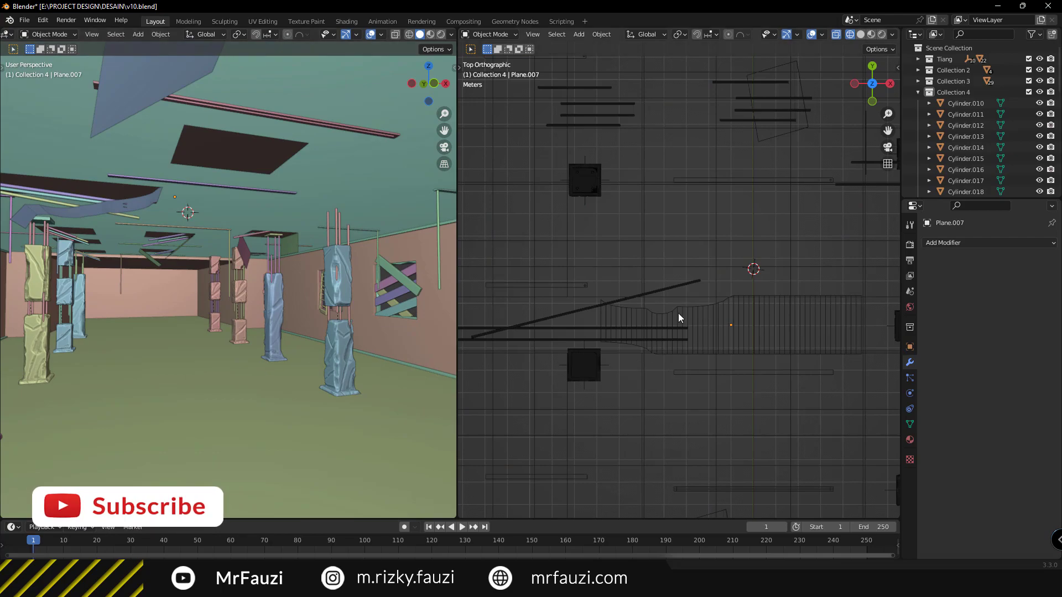
{"action": "middle_click_drag", "start_coordinate": [153, 304], "coordinate": [165, 299]}
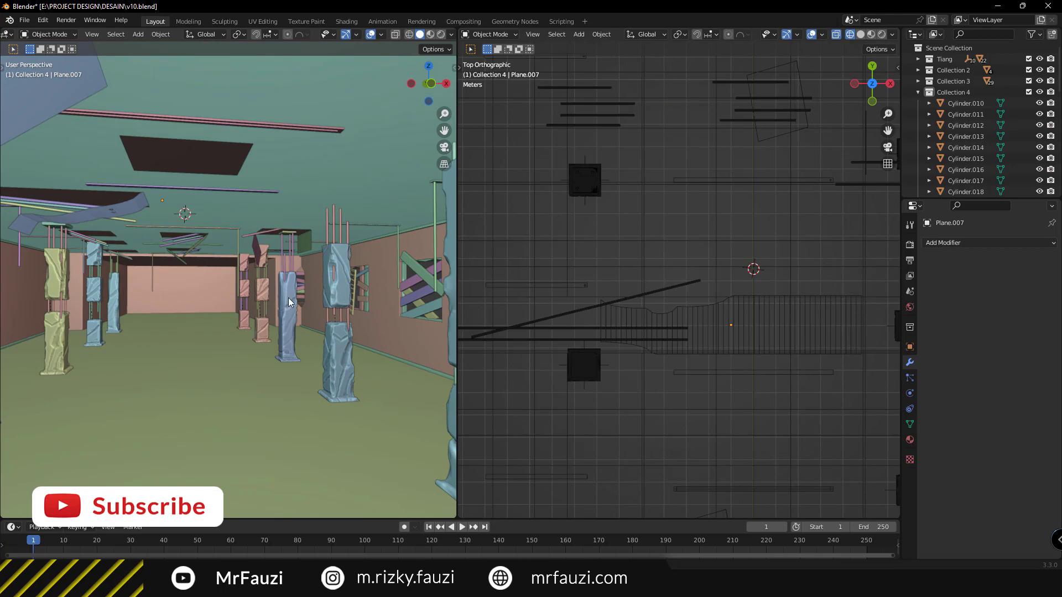
{"action": "middle_click_drag", "start_coordinate": [288, 297], "coordinate": [257, 325]}
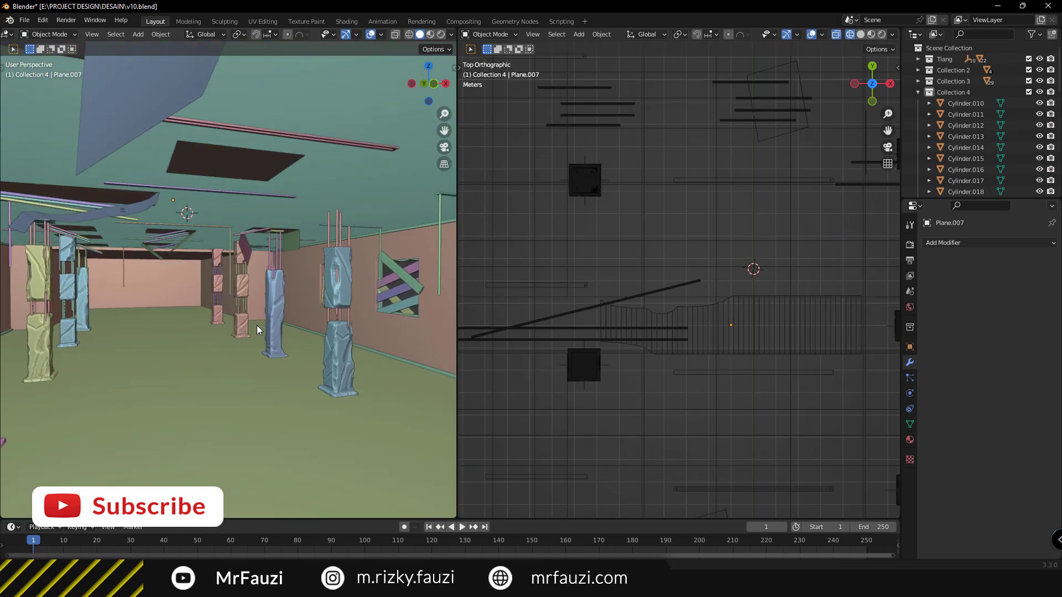